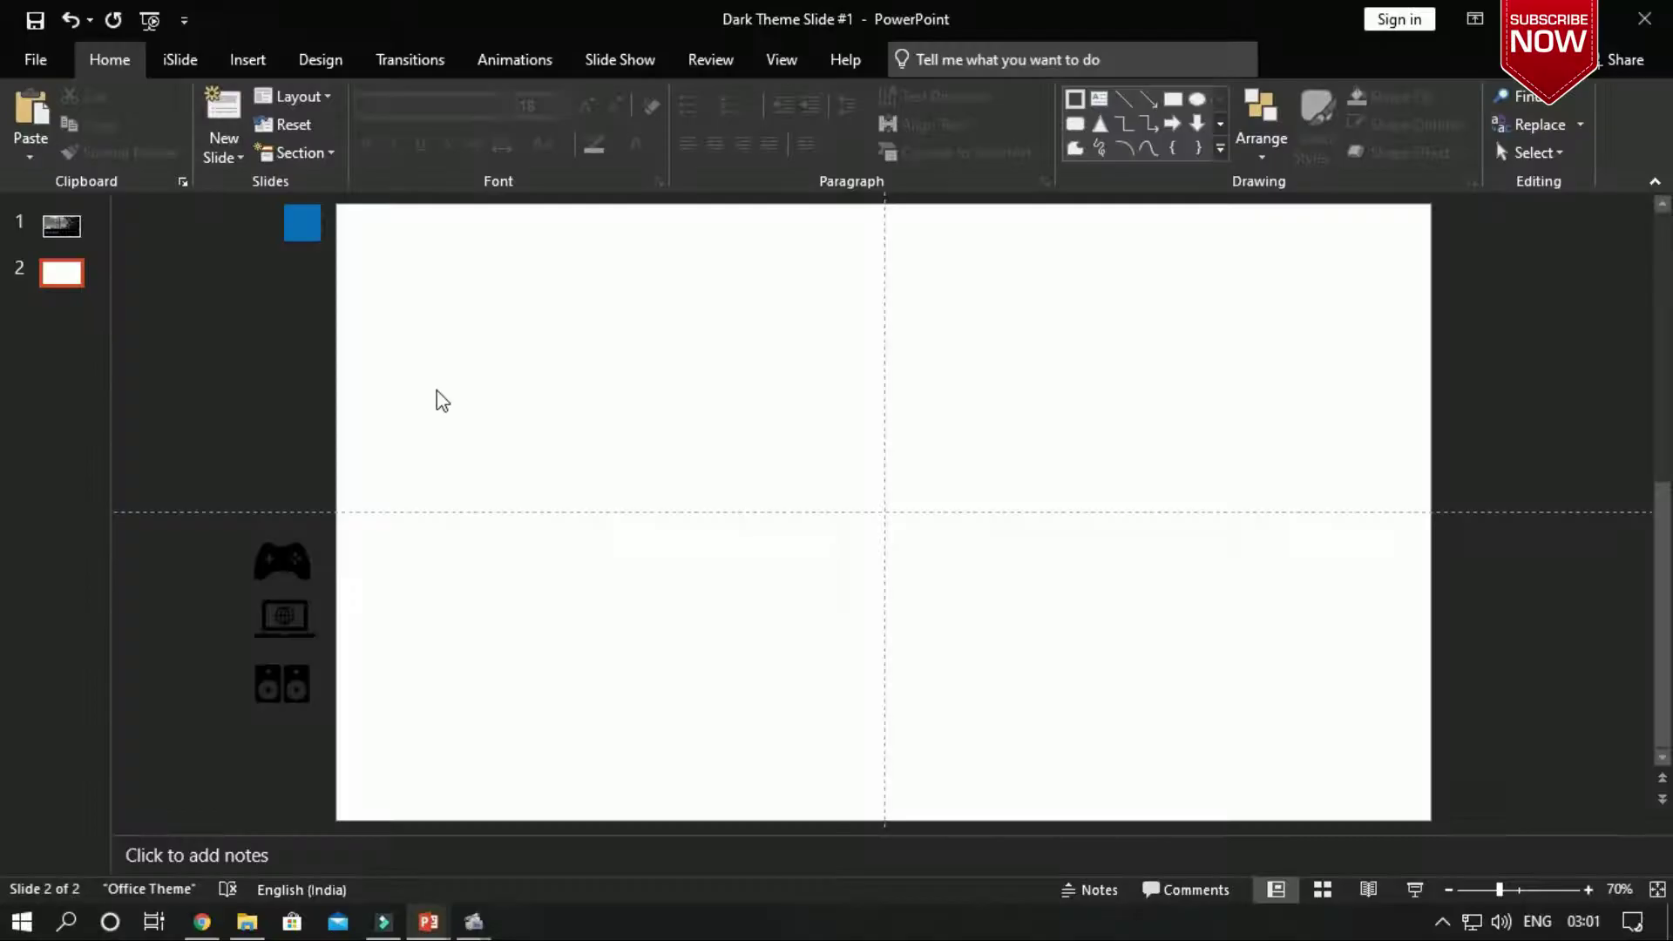
Step: Insert the BMW tower building photo onto the second slide
{"action": "right_click", "coordinate": [697, 375]}
{"action": "left_click", "coordinate": [1005, 491]}
{"action": "left_click", "coordinate": [266, 64]}
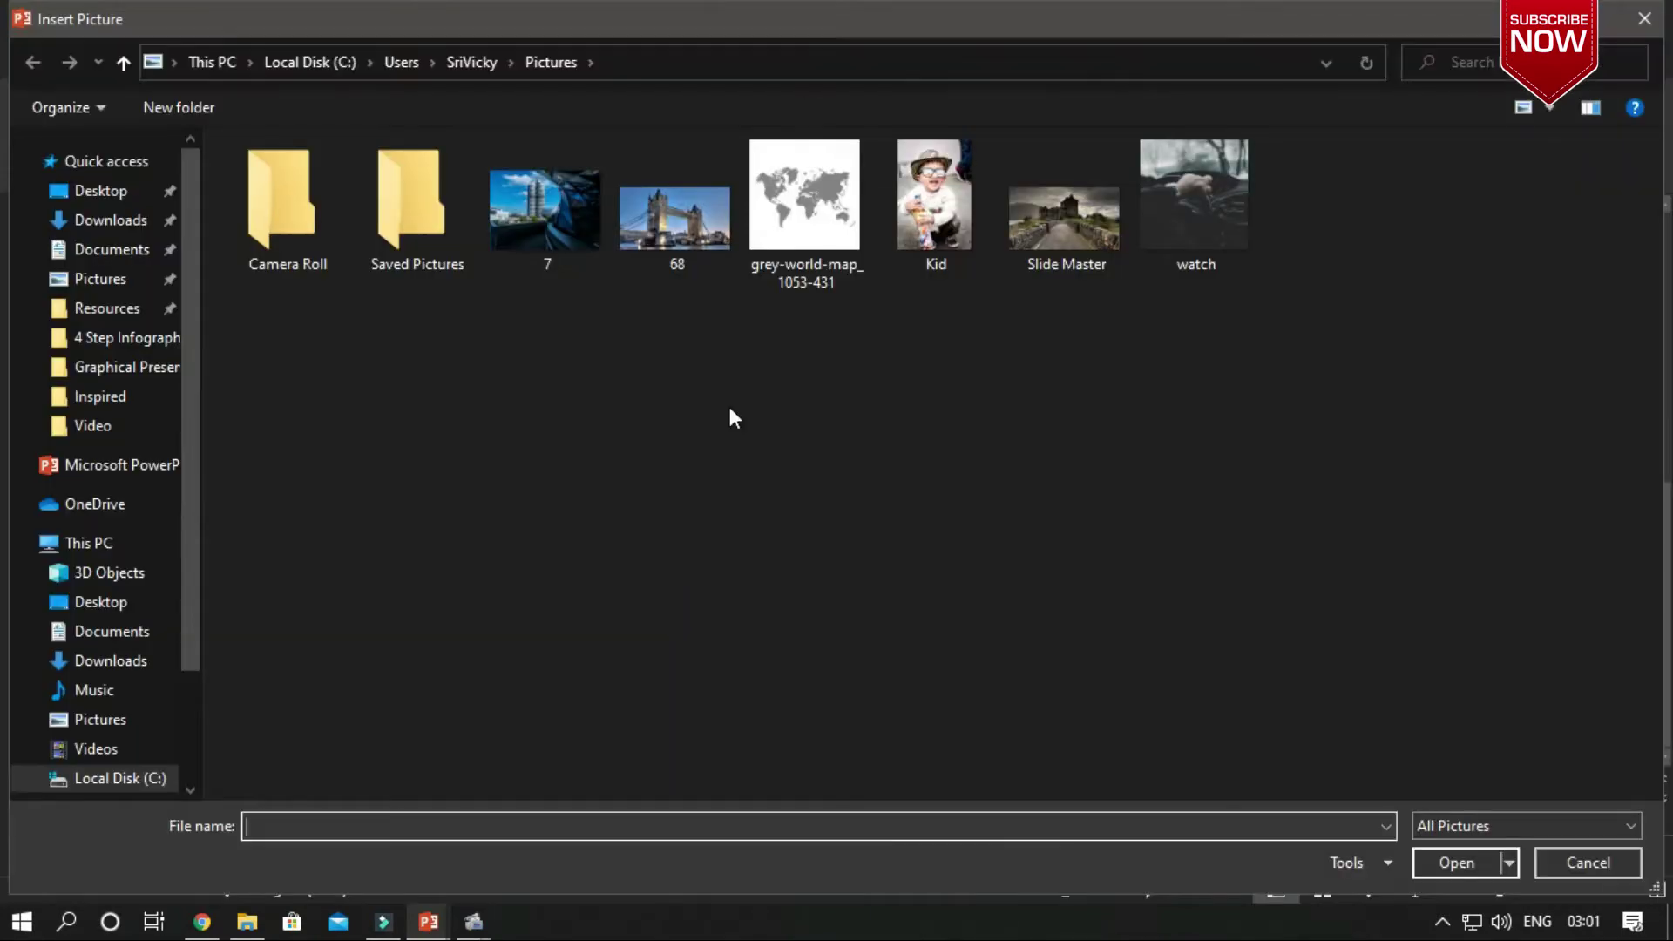
{"action": "left_click", "coordinate": [548, 209]}
{"action": "left_click", "coordinate": [1439, 861]}
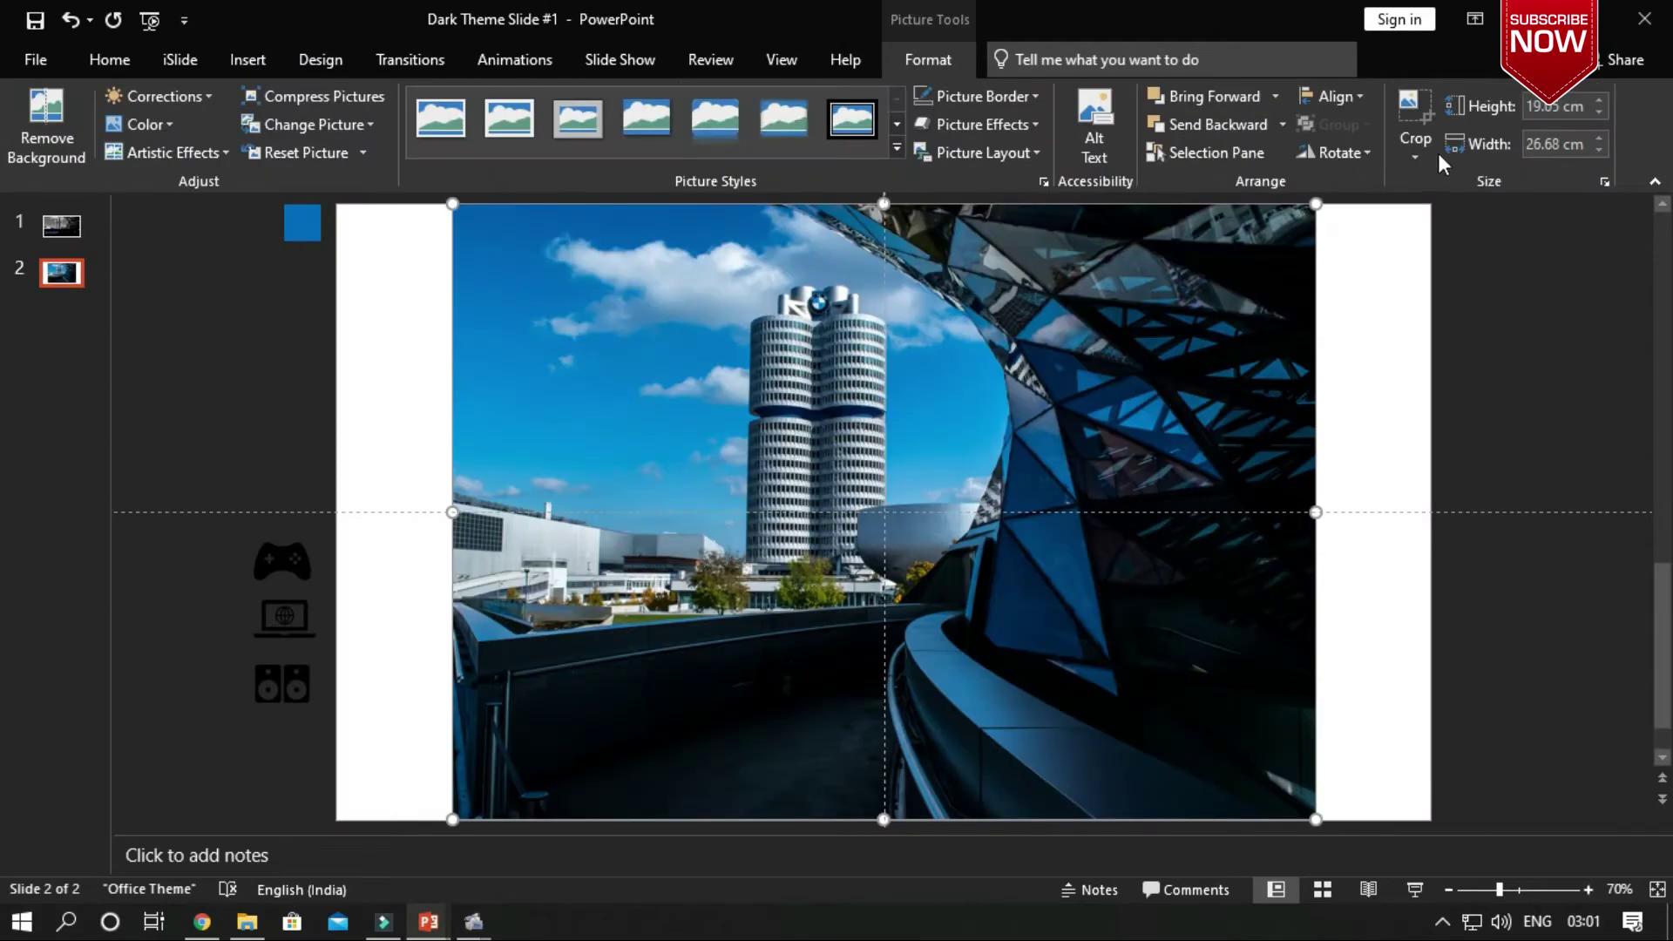
Step: Crop the photo to 16:9, then move and stretch it from the top-left to fill the slide
{"action": "left_click", "coordinate": [1421, 150]}
{"action": "mouse_move", "coordinate": [1477, 211]}
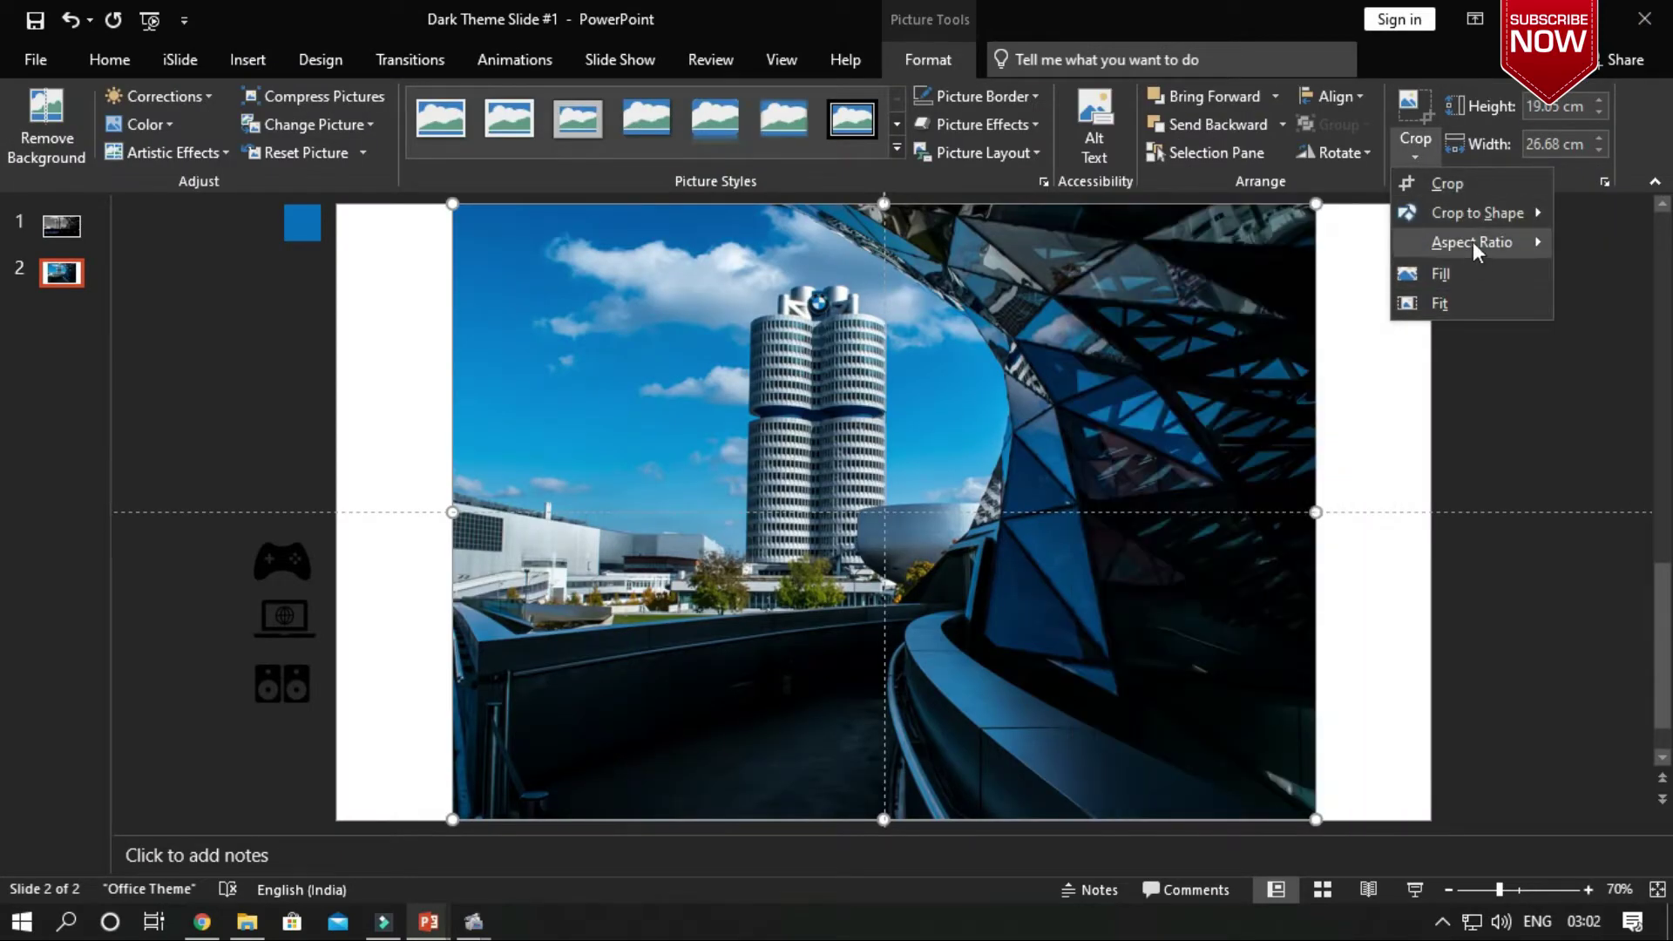
{"action": "mouse_move", "coordinate": [1472, 243]}
{"action": "left_click", "coordinate": [1602, 592]}
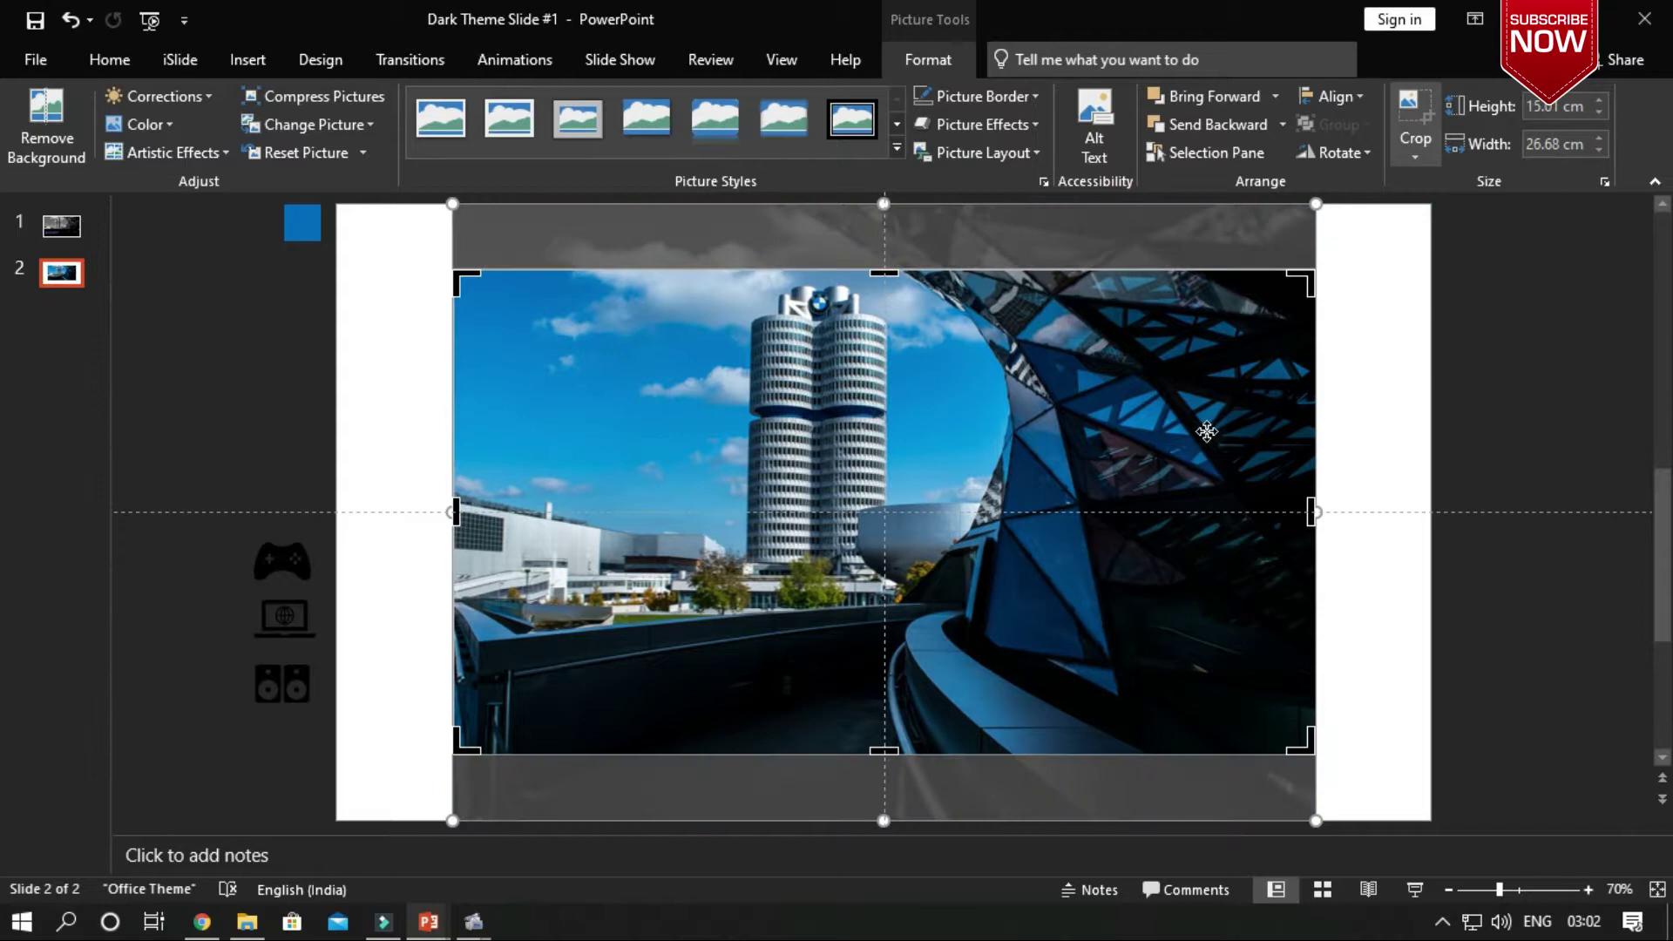
{"action": "key", "text": "Escape"}
{"action": "left_click_drag", "start_coordinate": [922, 408], "coordinate": [806, 345]}
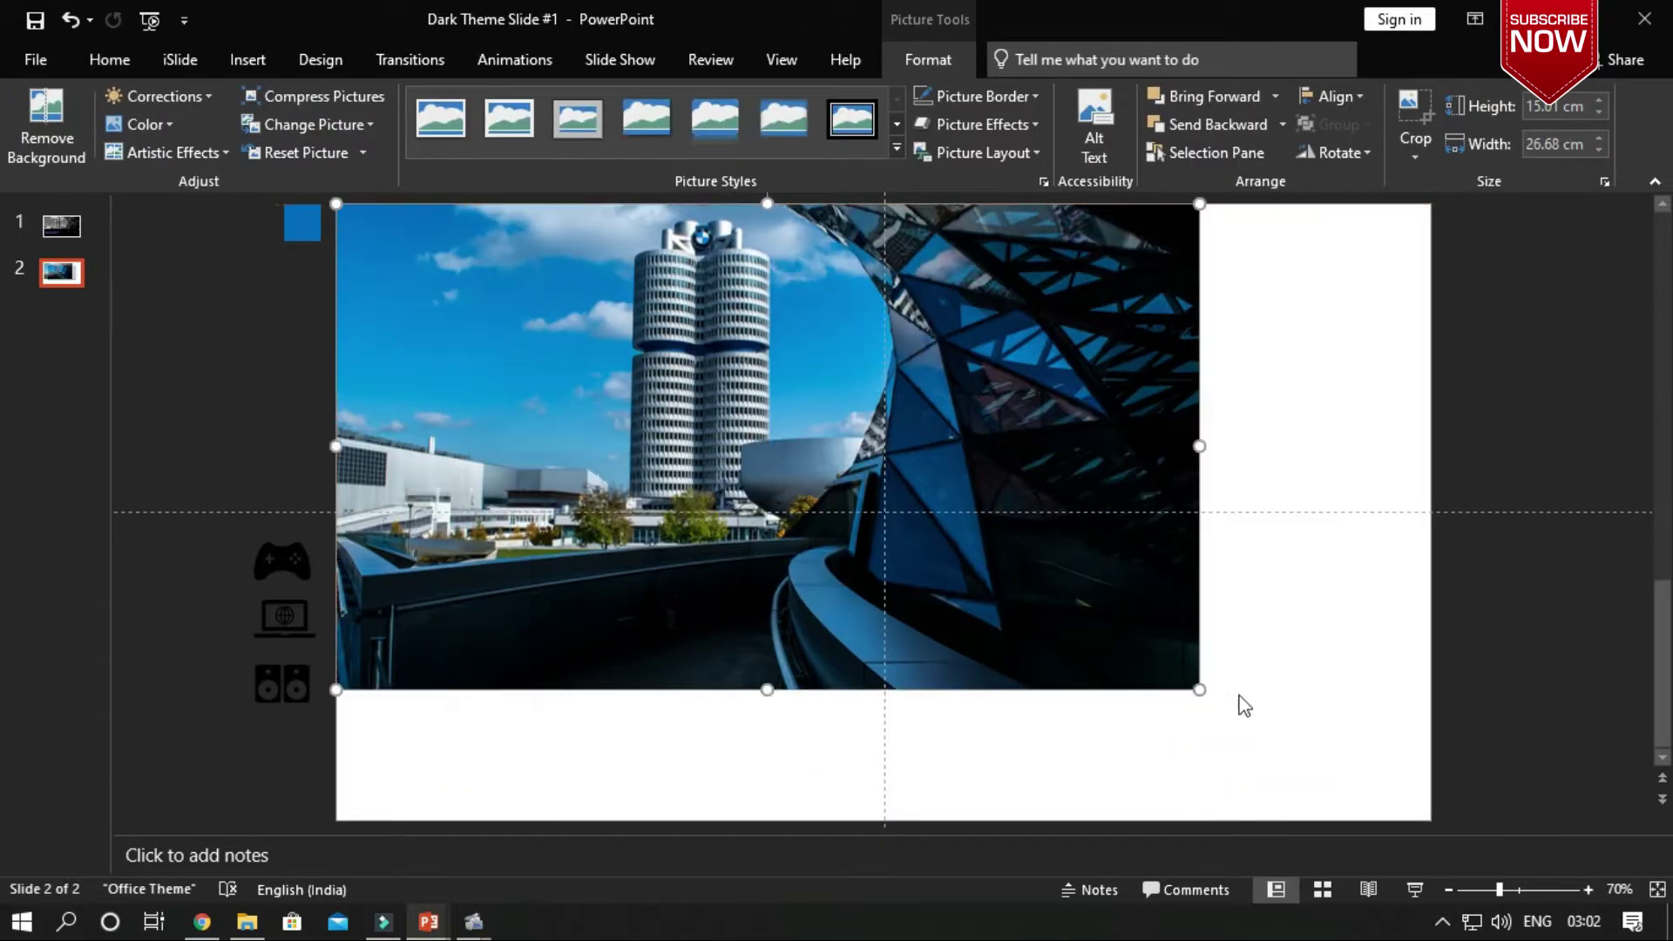
{"action": "left_click_drag", "start_coordinate": [1229, 706], "coordinate": [1410, 810]}
Step: Set the tower photo's colour saturation to 0% in Format Picture
{"action": "right_click", "coordinate": [1106, 592]}
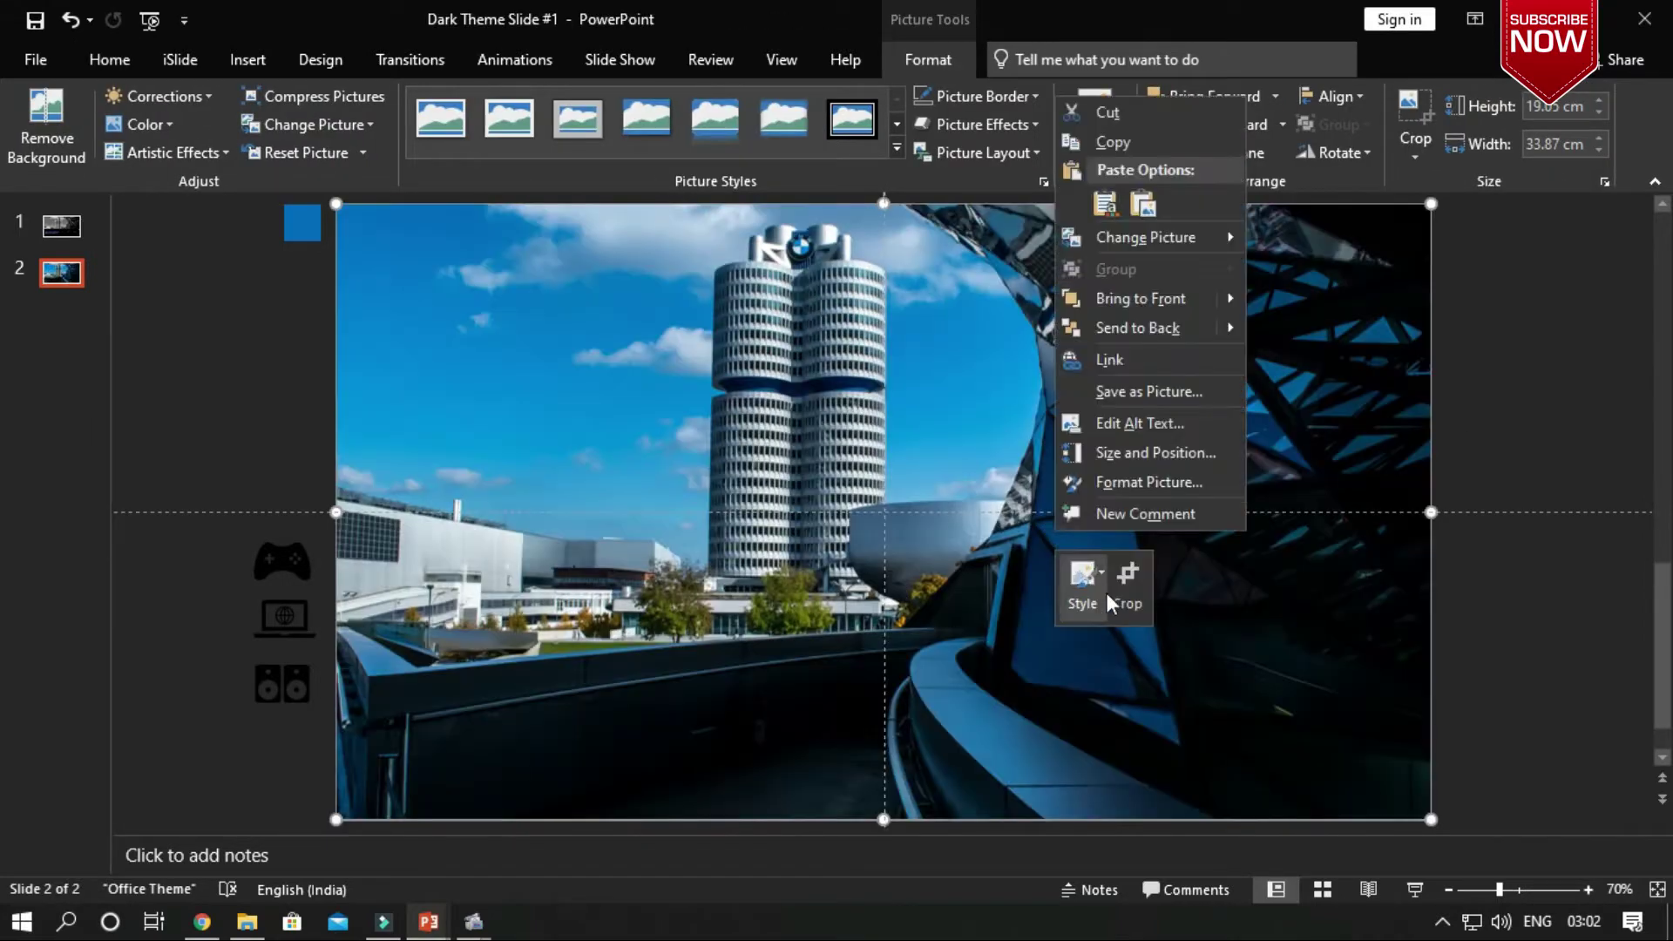
{"action": "left_click", "coordinate": [1126, 468]}
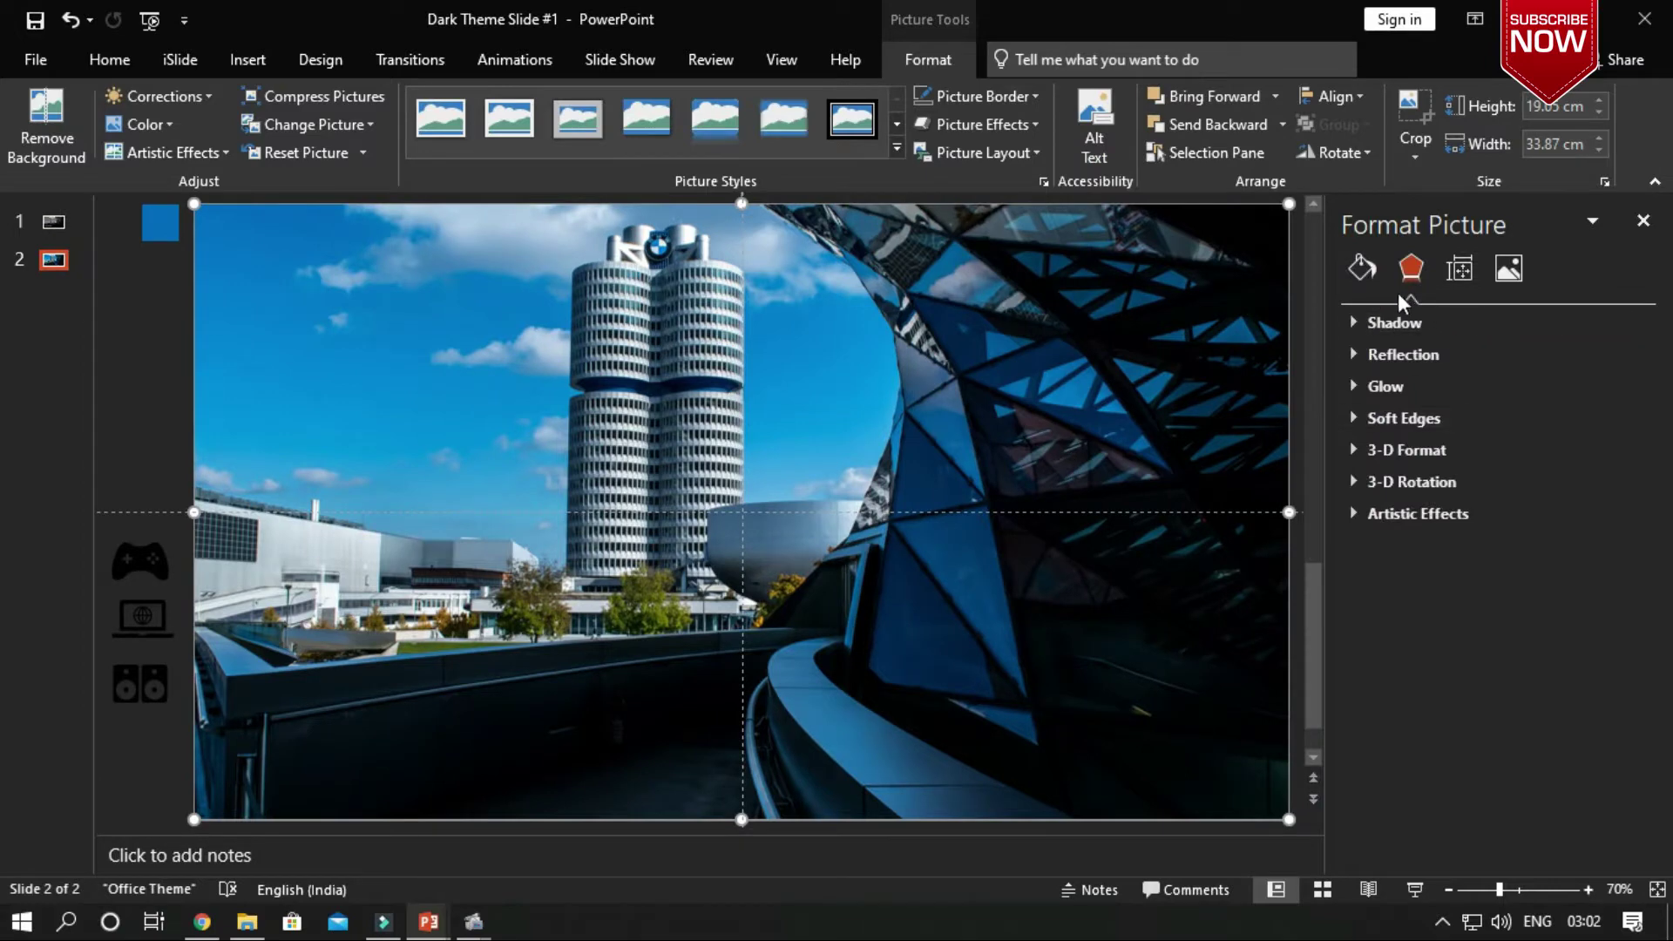
{"action": "left_click", "coordinate": [1362, 269]}
{"action": "left_click", "coordinate": [1509, 269]}
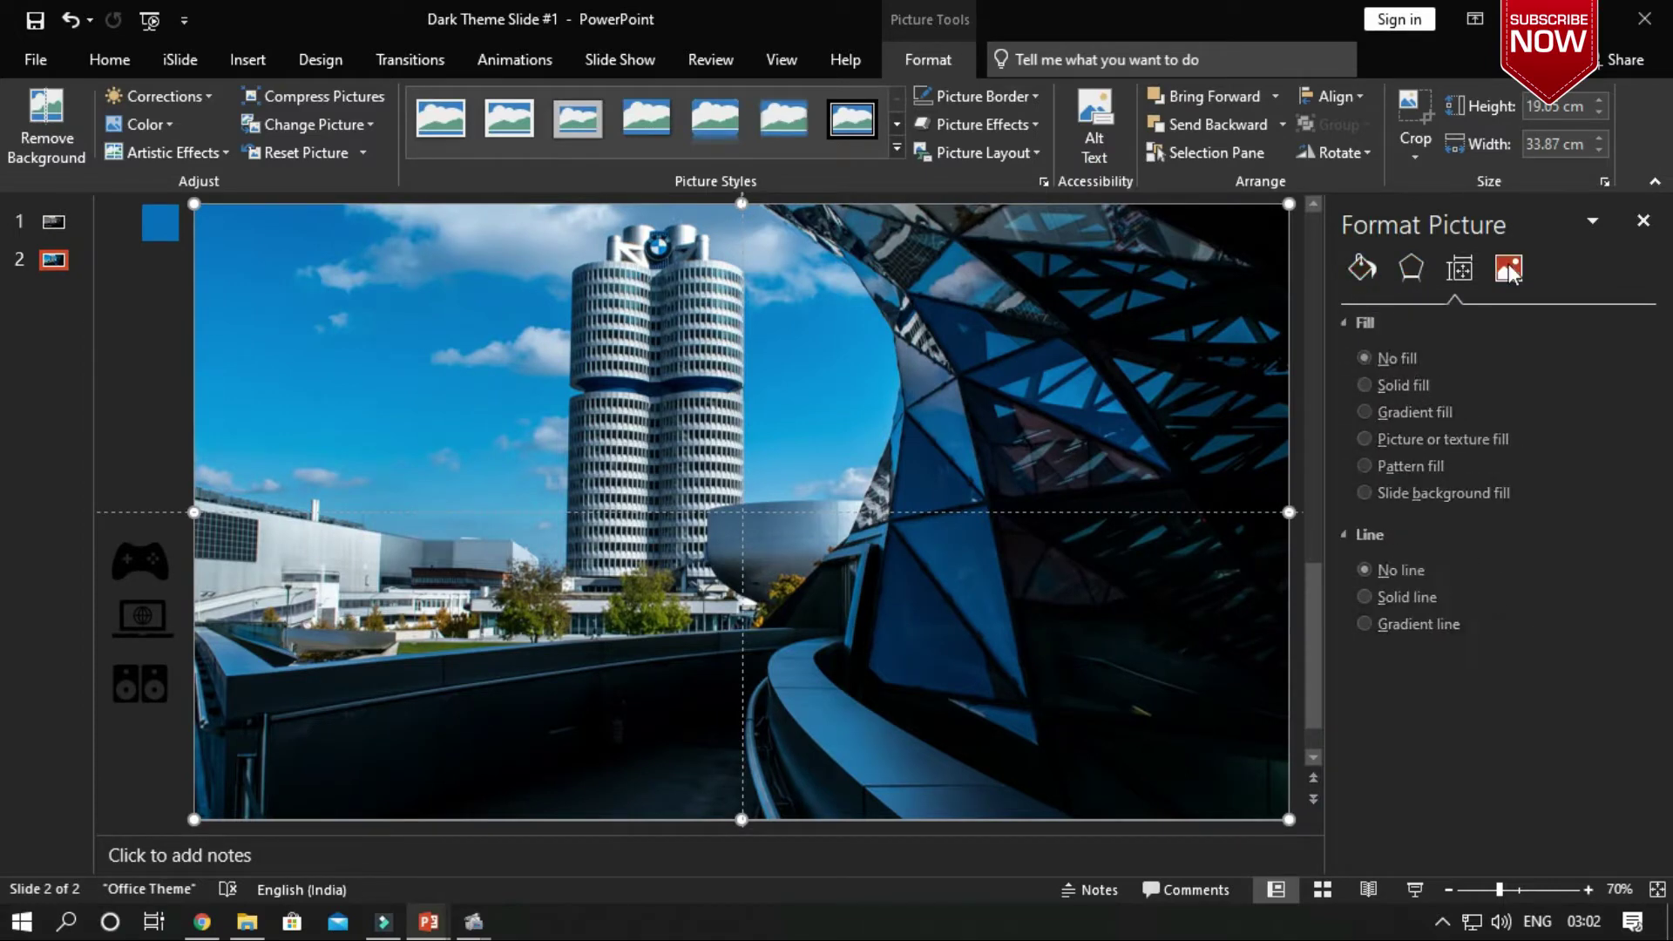
{"action": "left_click", "coordinate": [1620, 415]}
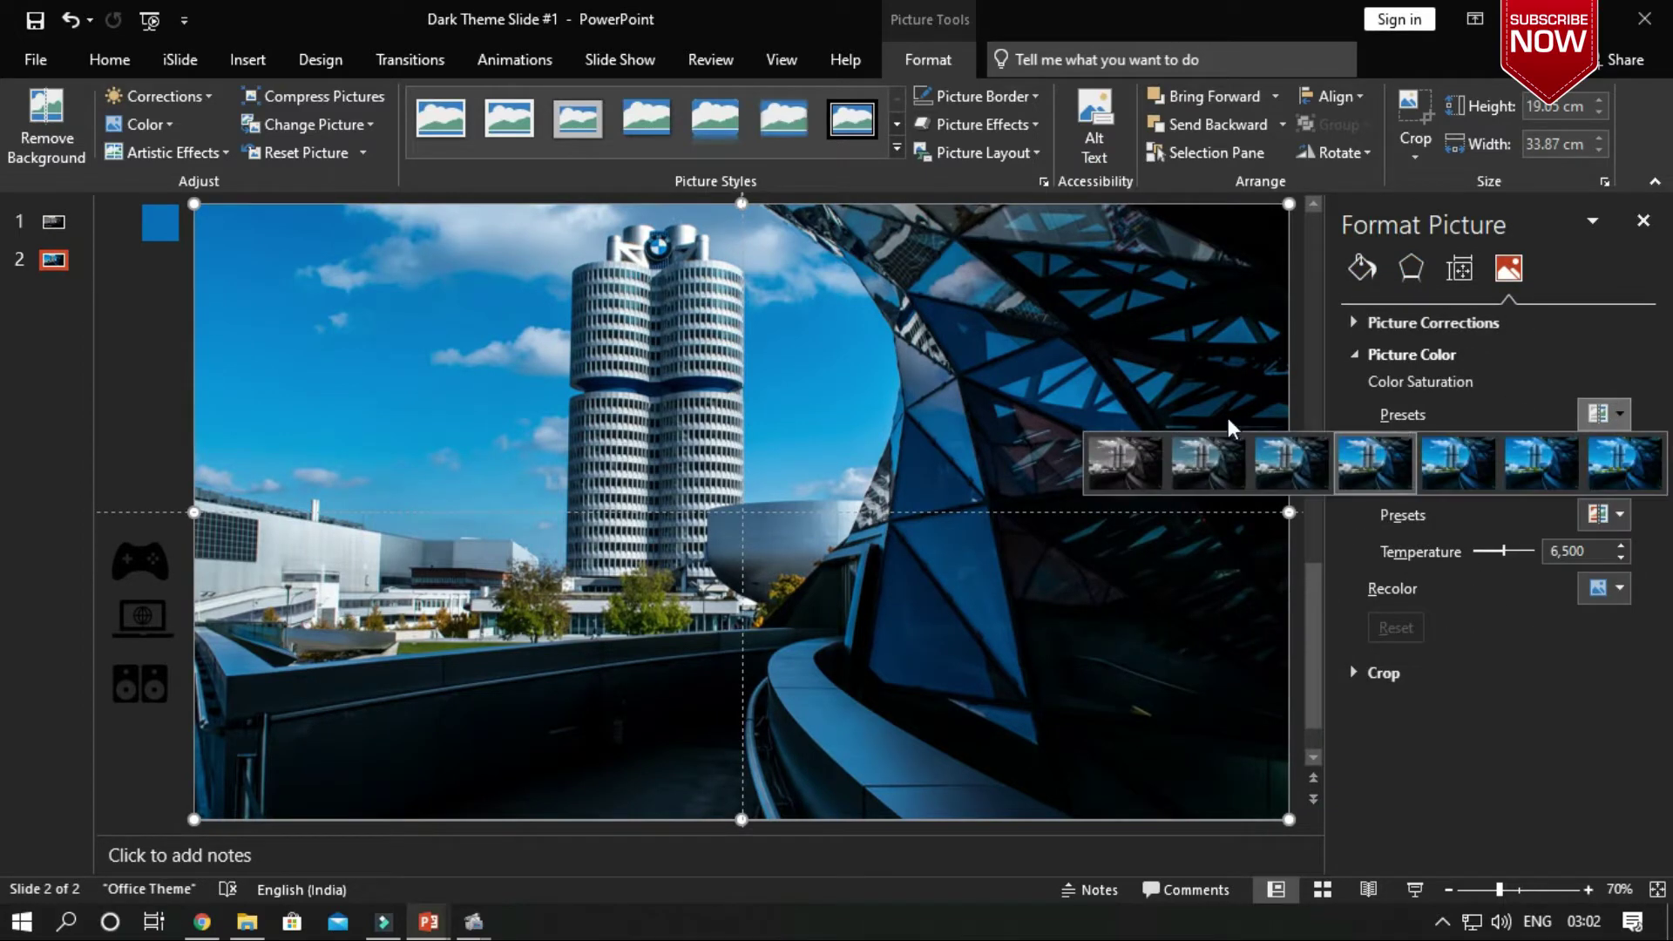
{"action": "key", "text": "Escape"}
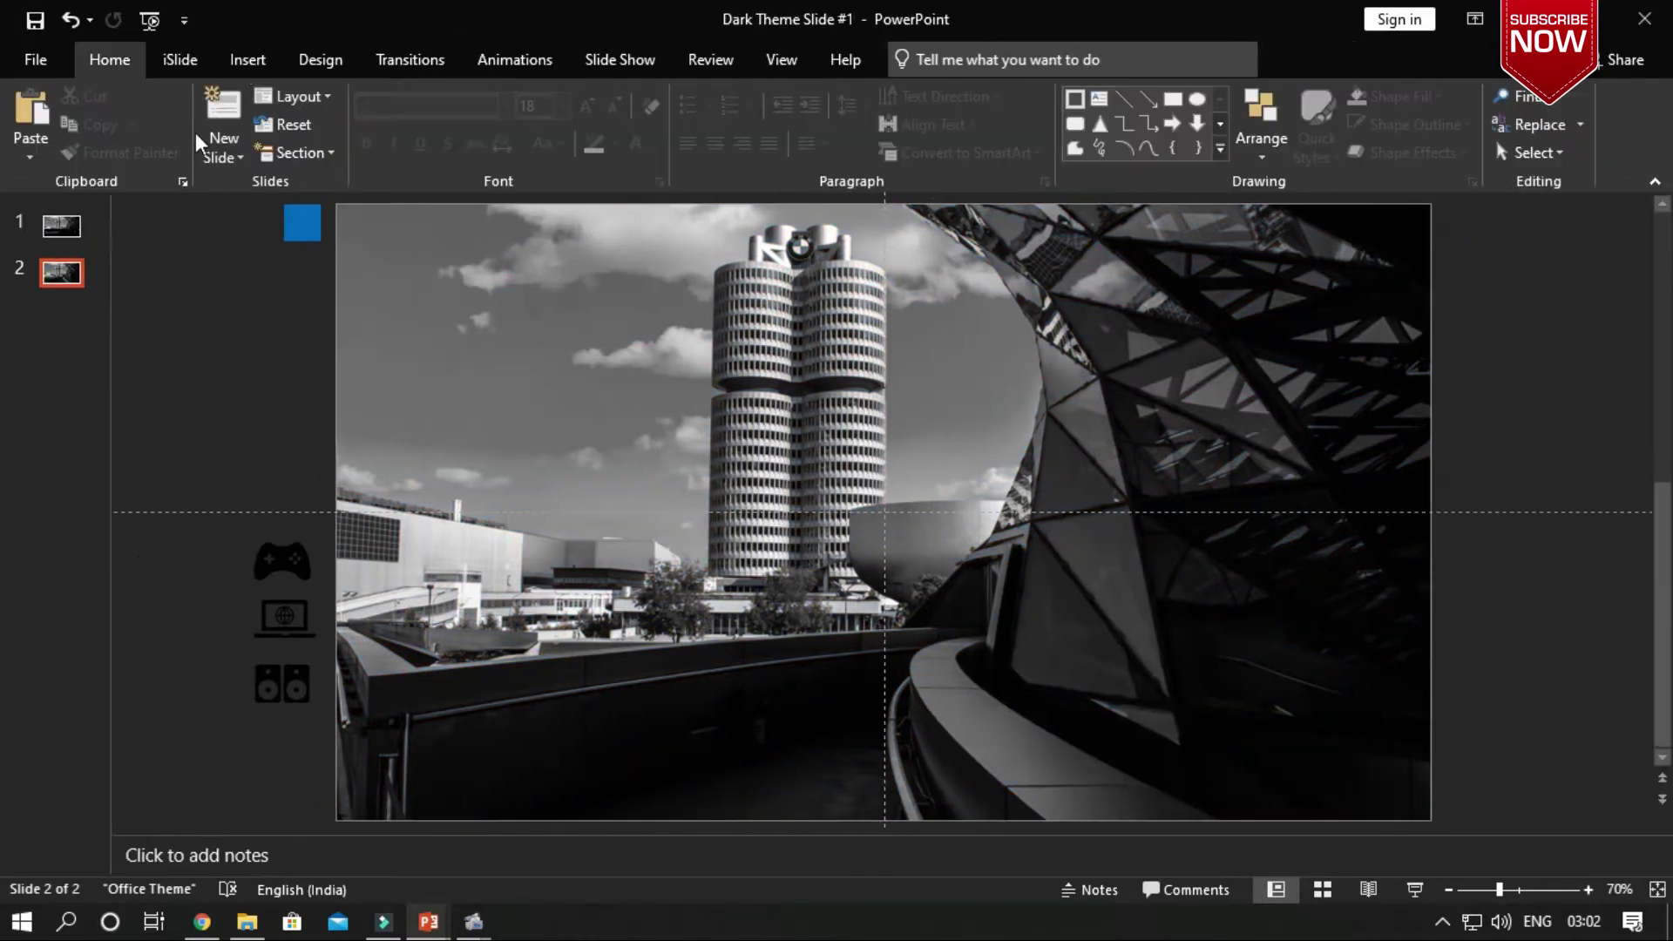
Step: Draw a rectangle spanning the full slide width from mid-slide down to the bottom
{"action": "left_click", "coordinate": [248, 59]}
{"action": "left_click", "coordinate": [420, 155]}
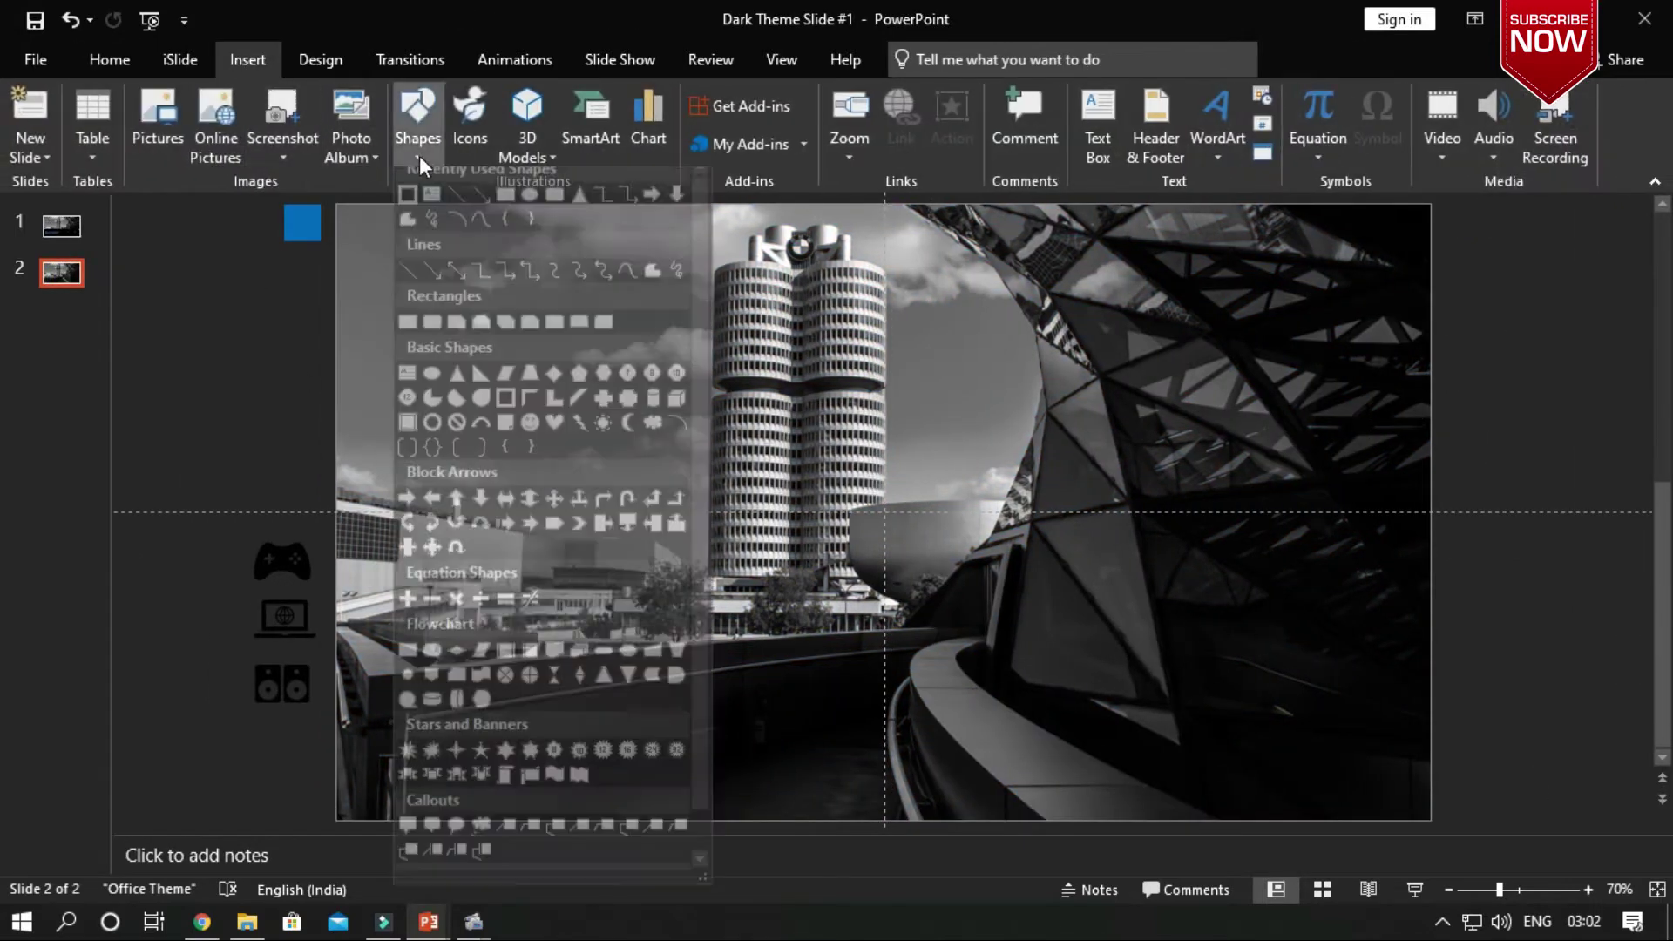
{"action": "left_click", "coordinate": [408, 336]}
{"action": "left_click_drag", "start_coordinate": [475, 475], "coordinate": [839, 667]}
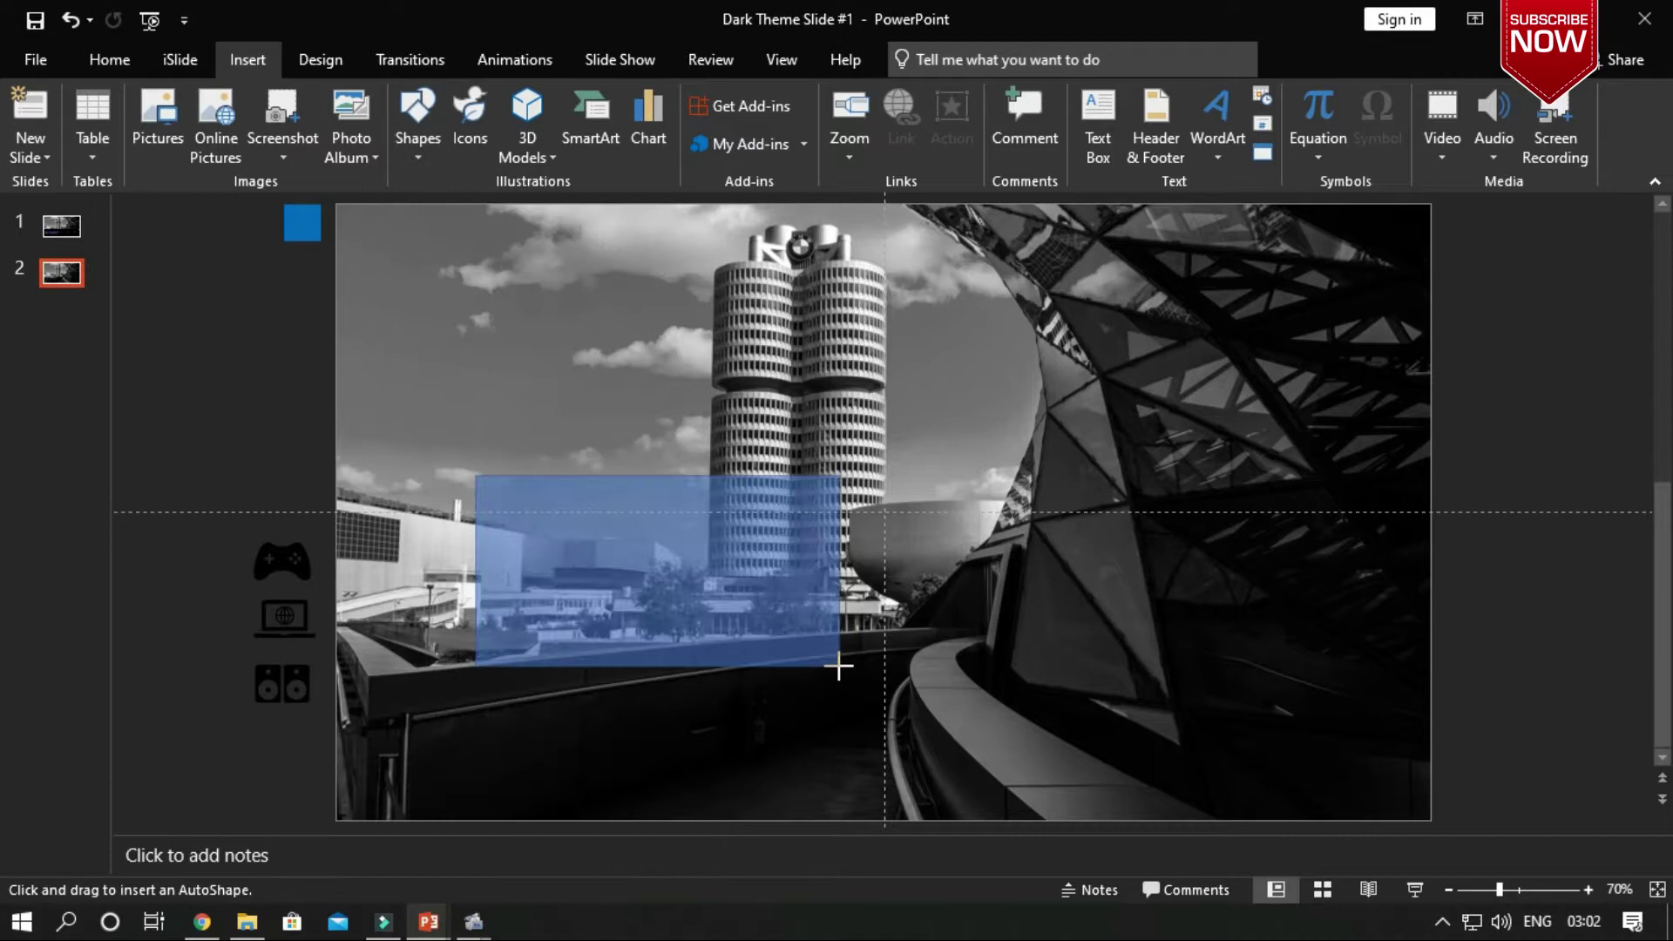
{"action": "left_click_drag", "start_coordinate": [475, 570], "coordinate": [334, 570]}
{"action": "left_click_drag", "start_coordinate": [839, 572], "coordinate": [1431, 571]}
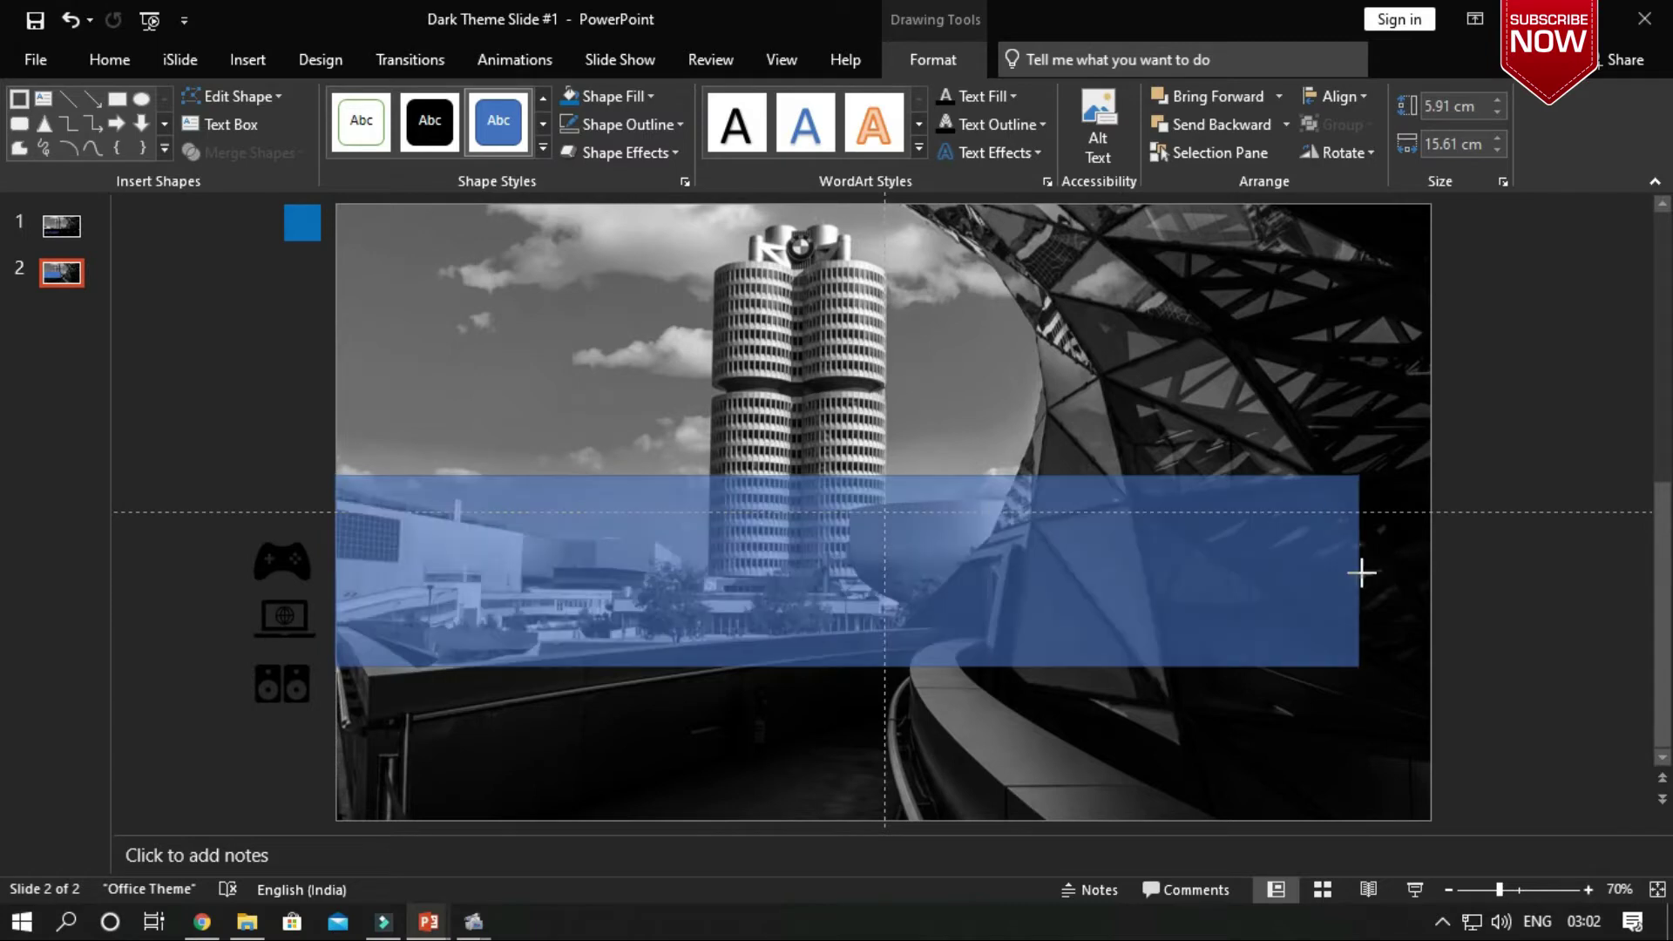
{"action": "left_click_drag", "start_coordinate": [883, 668], "coordinate": [883, 818]}
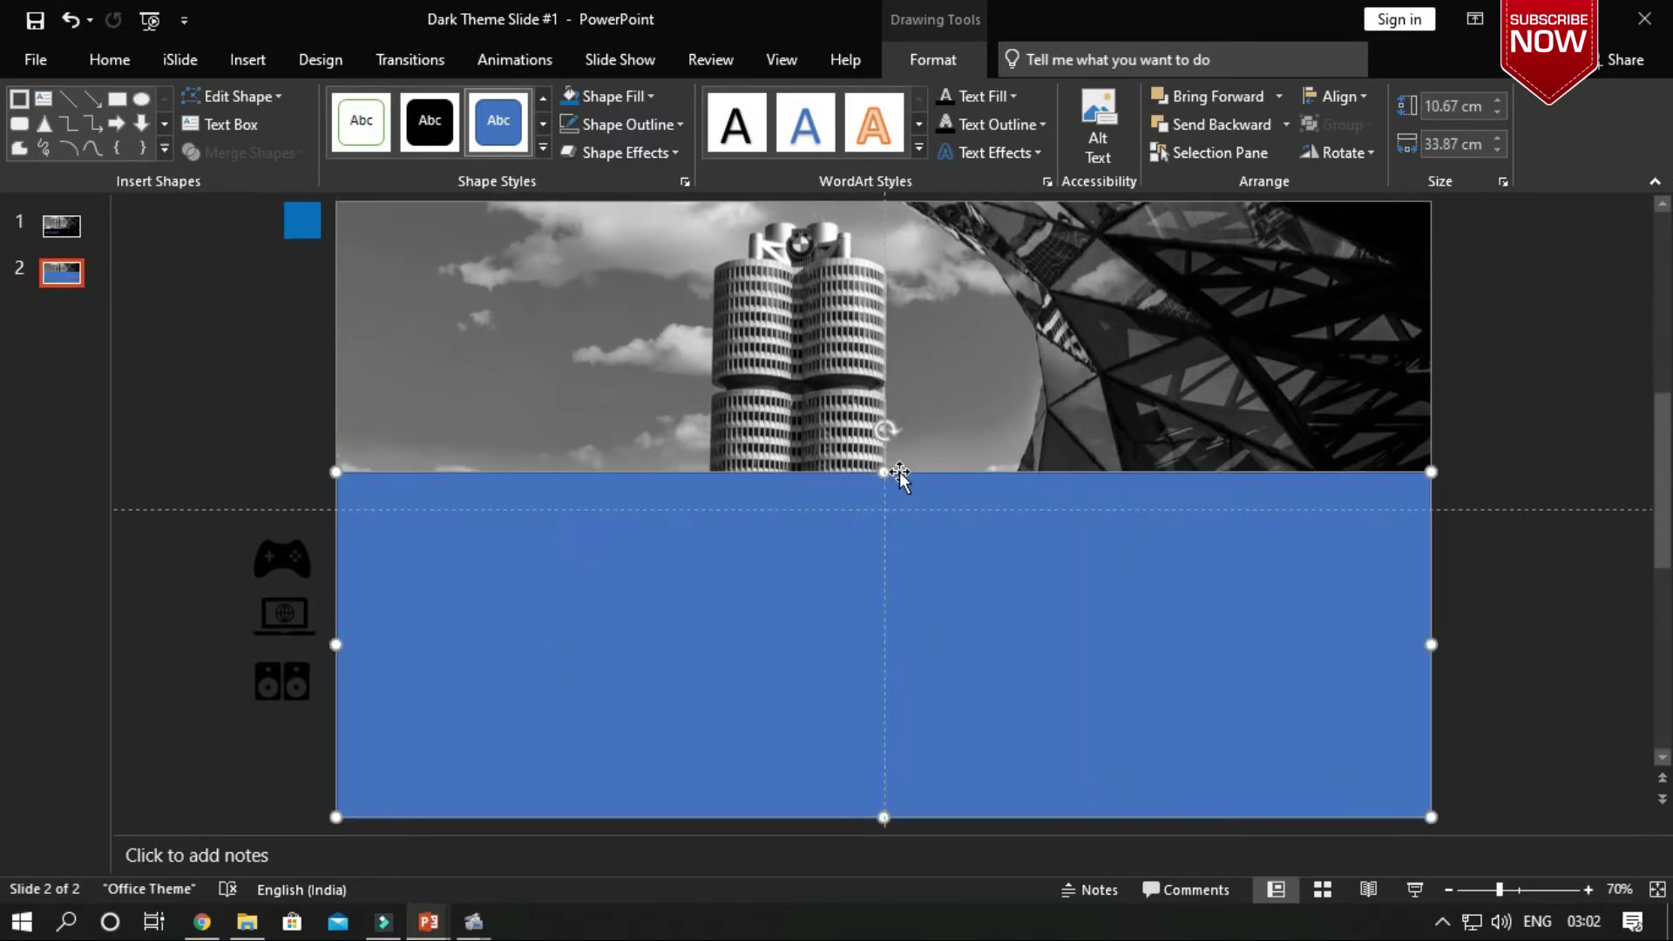
{"action": "left_click_drag", "start_coordinate": [883, 472], "coordinate": [887, 560]}
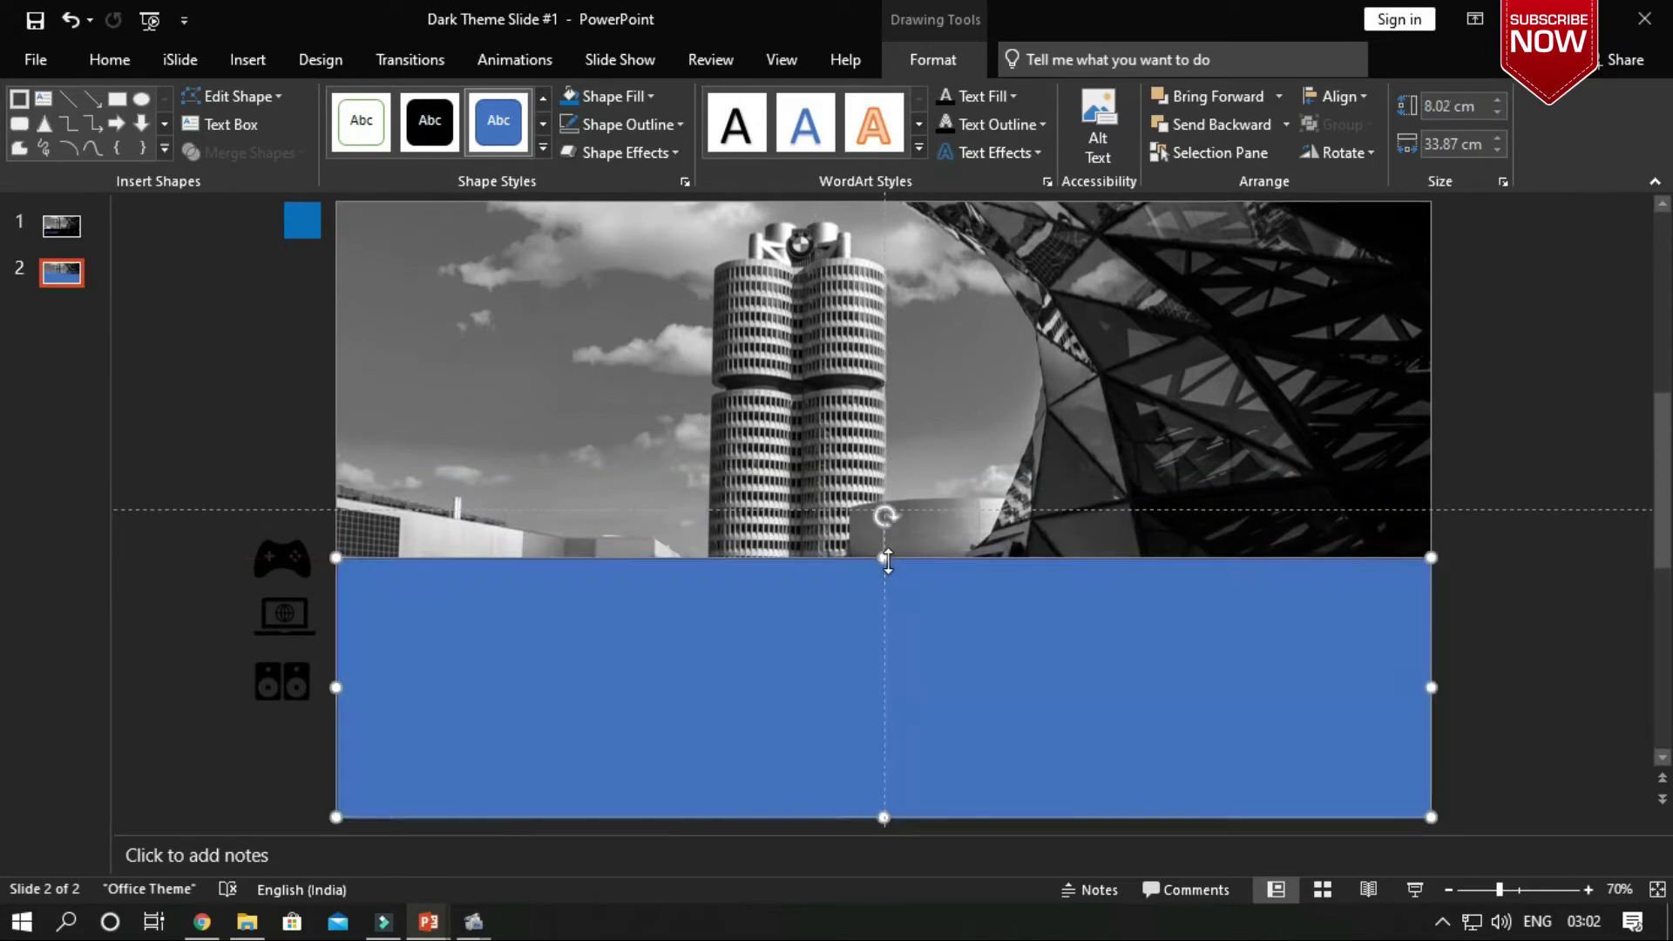
Step: Give the rectangle a solid black fill and no outline
{"action": "right_click", "coordinate": [1044, 628]}
{"action": "left_click", "coordinate": [1121, 568]}
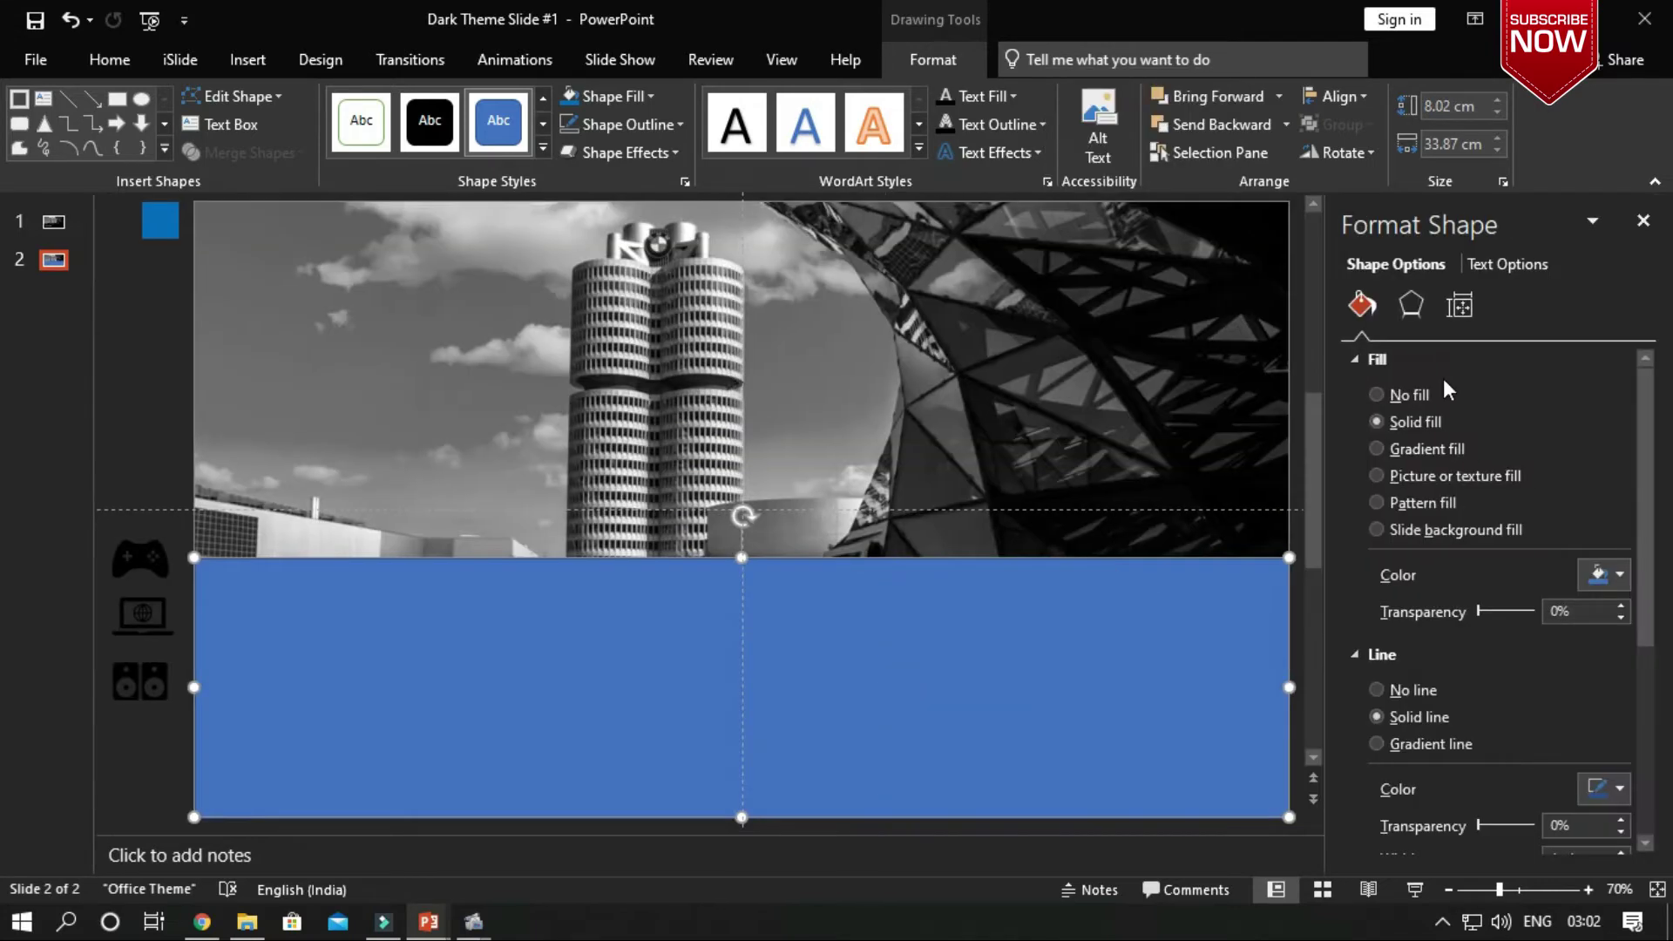
{"action": "left_click", "coordinate": [1611, 580]}
{"action": "left_click", "coordinate": [1492, 633]}
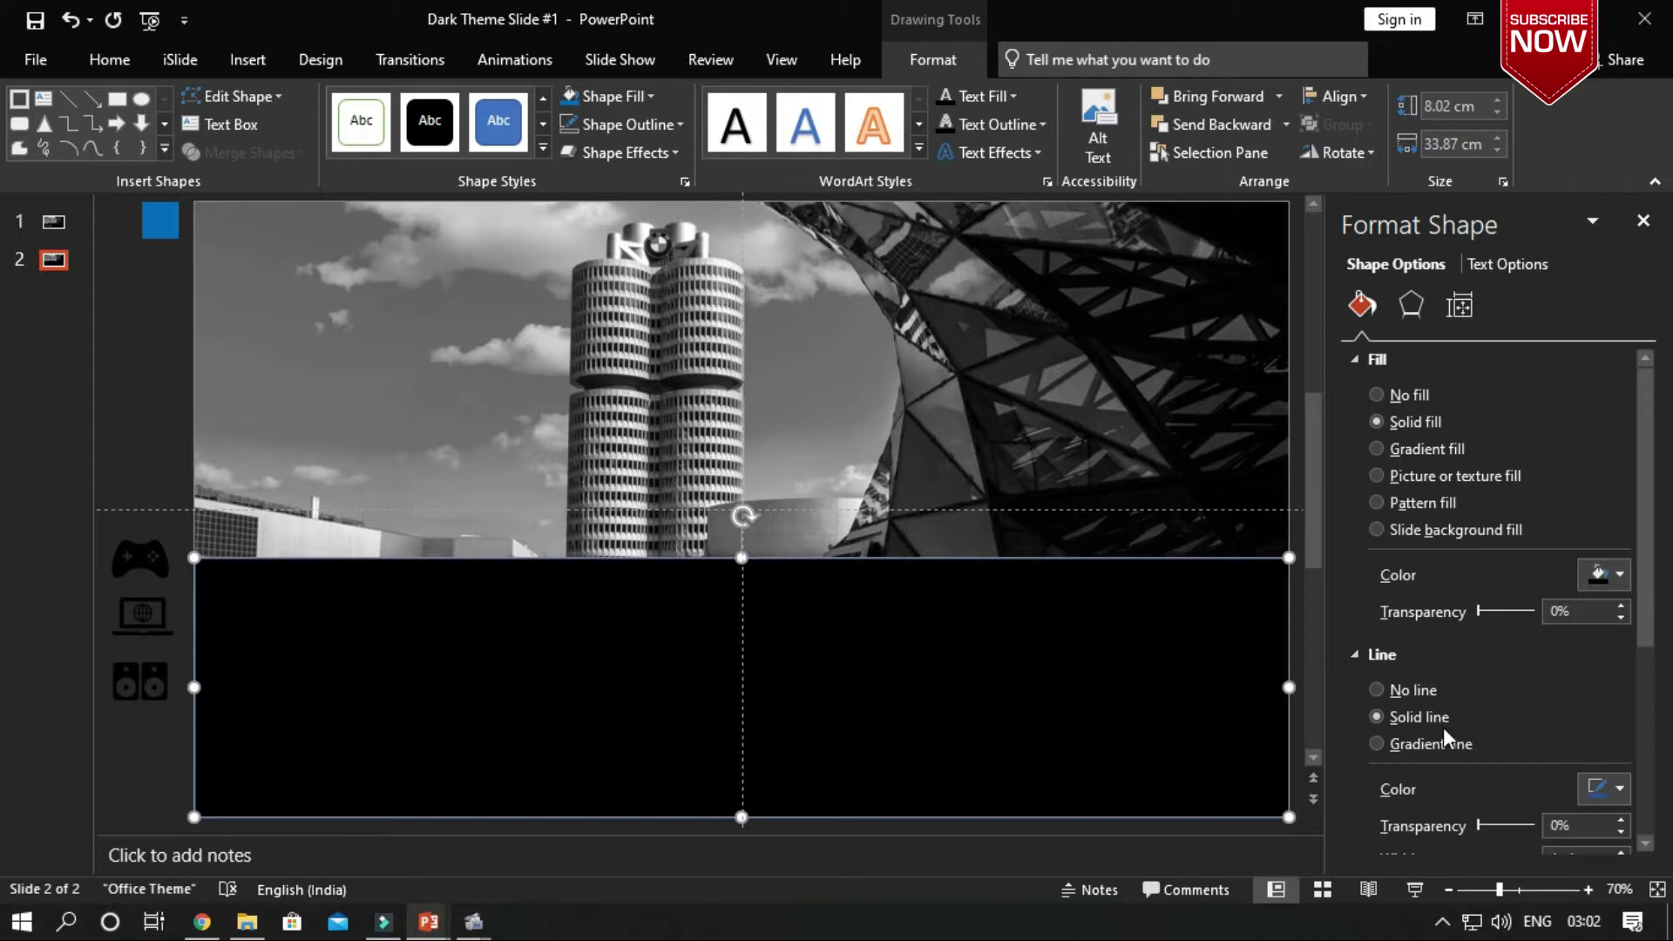
{"action": "left_click", "coordinate": [1414, 689]}
{"action": "left_click", "coordinate": [1290, 432]}
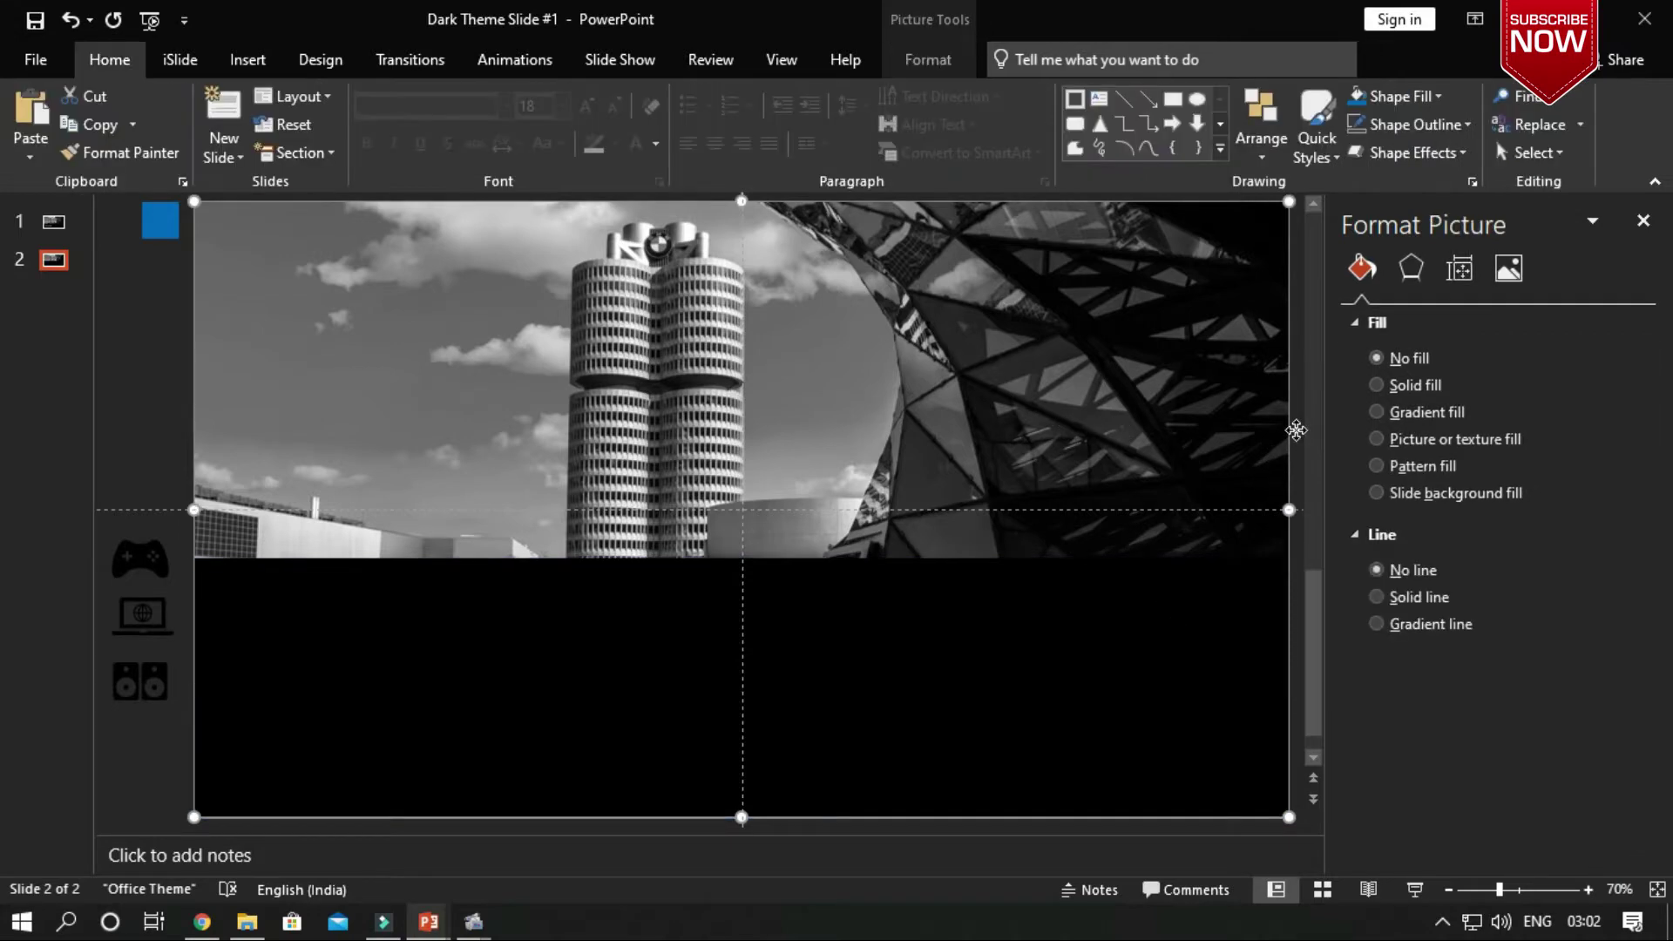
{"action": "left_click", "coordinate": [159, 364]}
Step: Add a white Open Sans ExtraBold text box reading 'DARK THEME PRESENTATION' on the band
{"action": "left_click", "coordinate": [248, 59]}
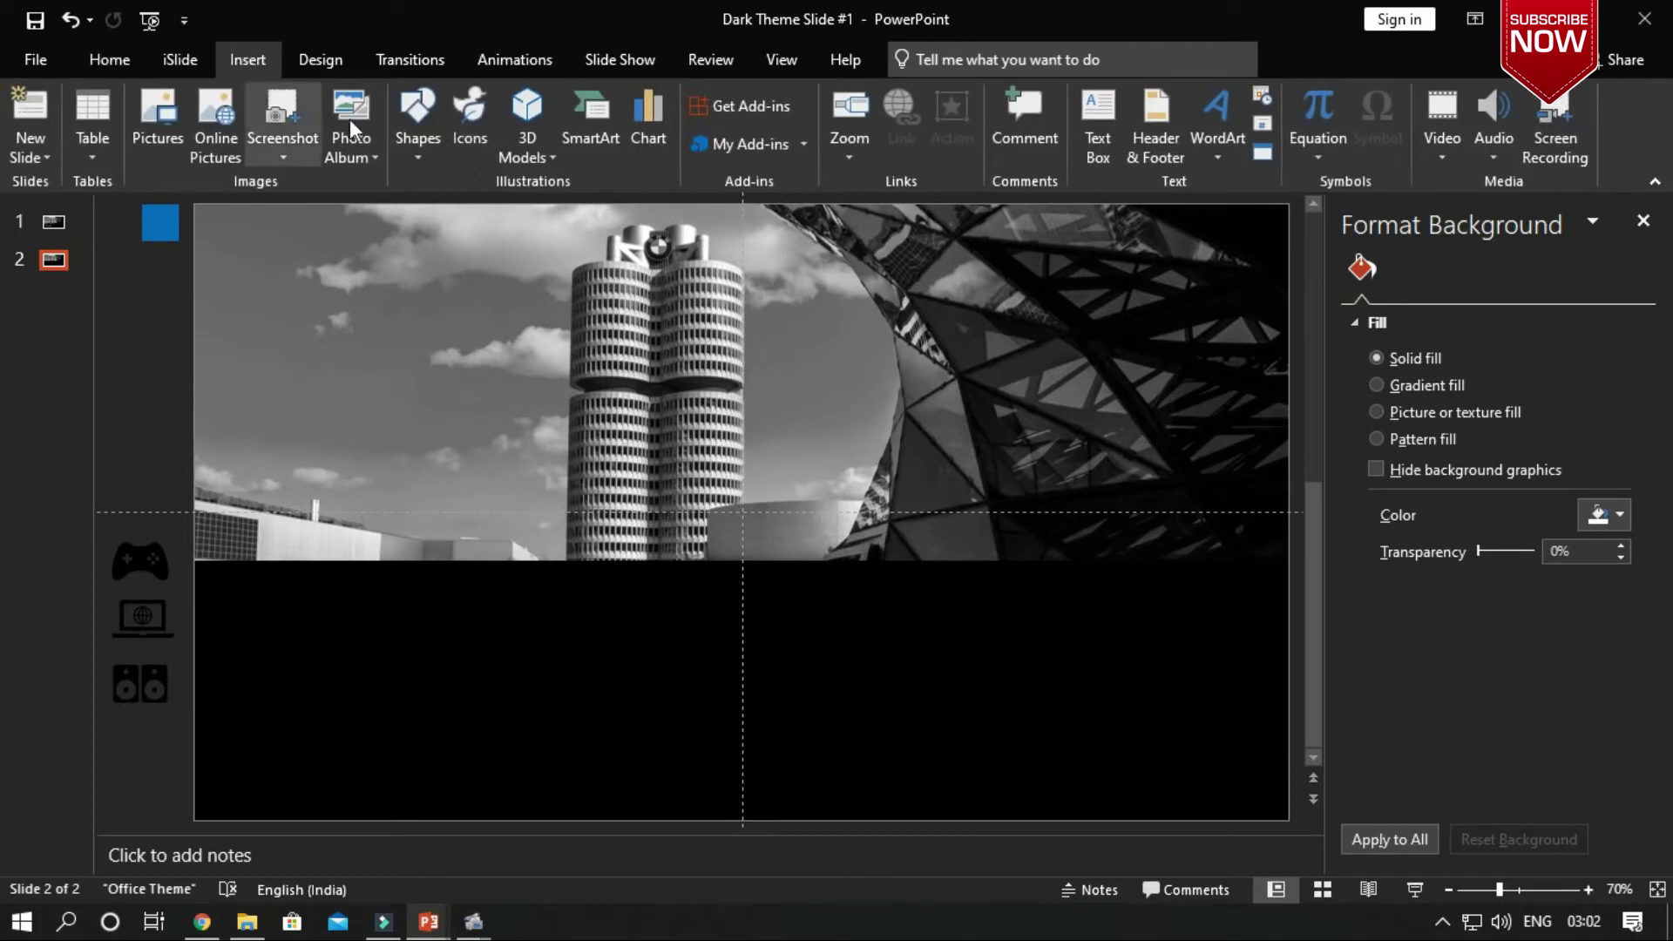
{"action": "left_click", "coordinate": [412, 150]}
{"action": "left_click", "coordinate": [439, 214]}
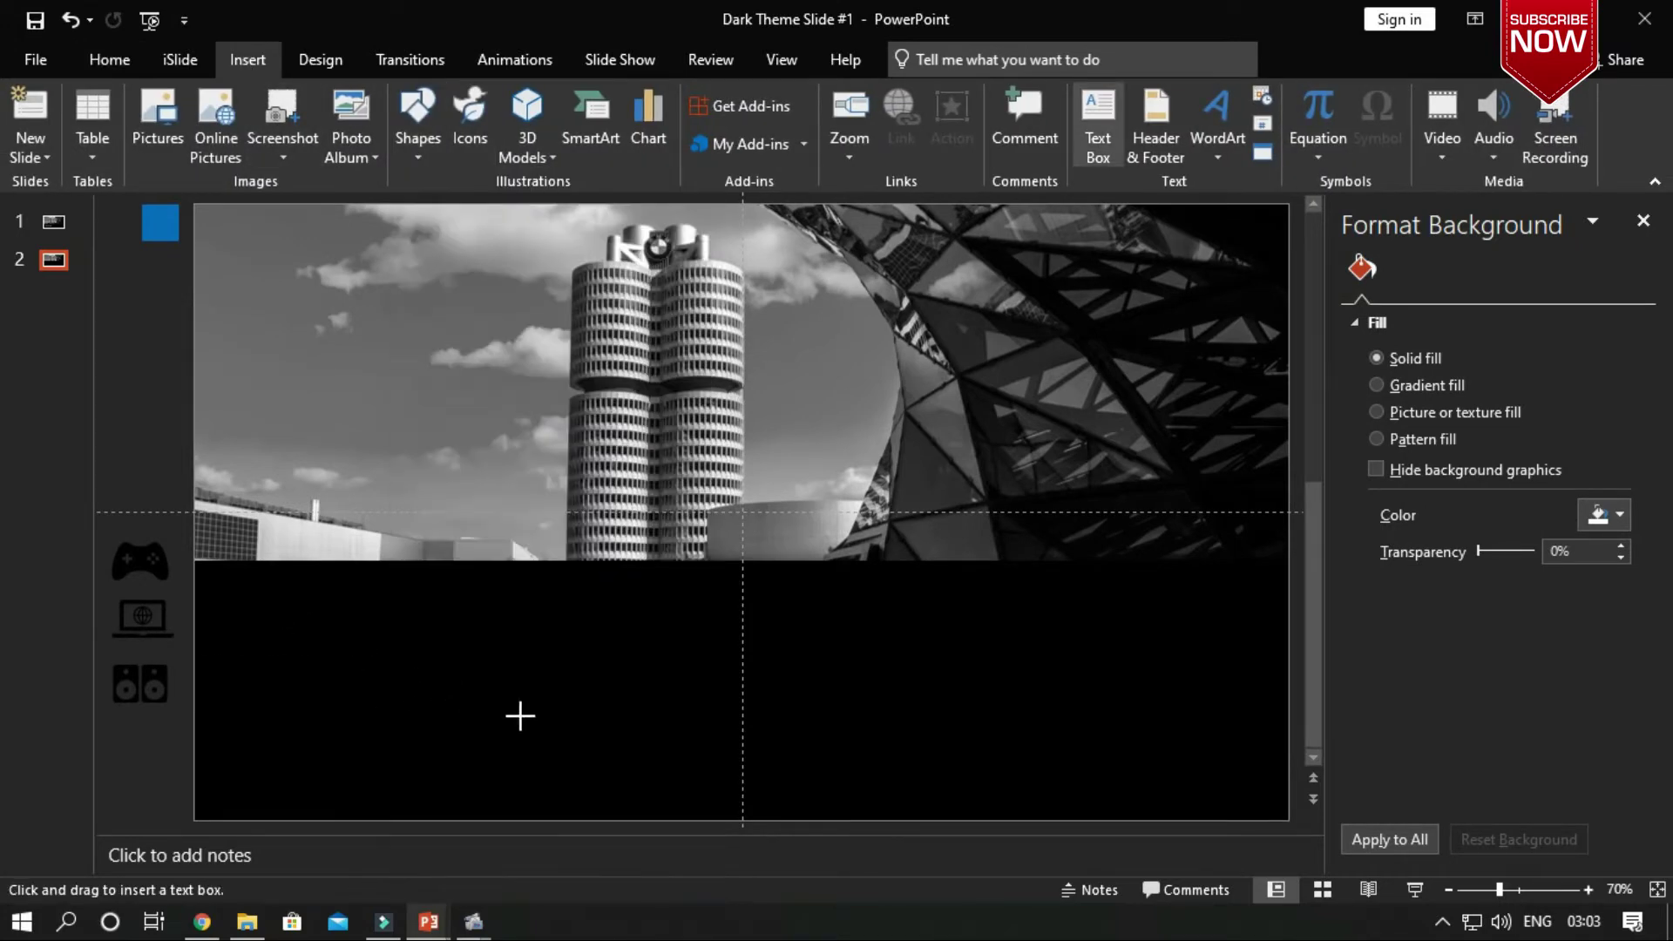
{"action": "left_click_drag", "start_coordinate": [520, 716], "coordinate": [558, 716]}
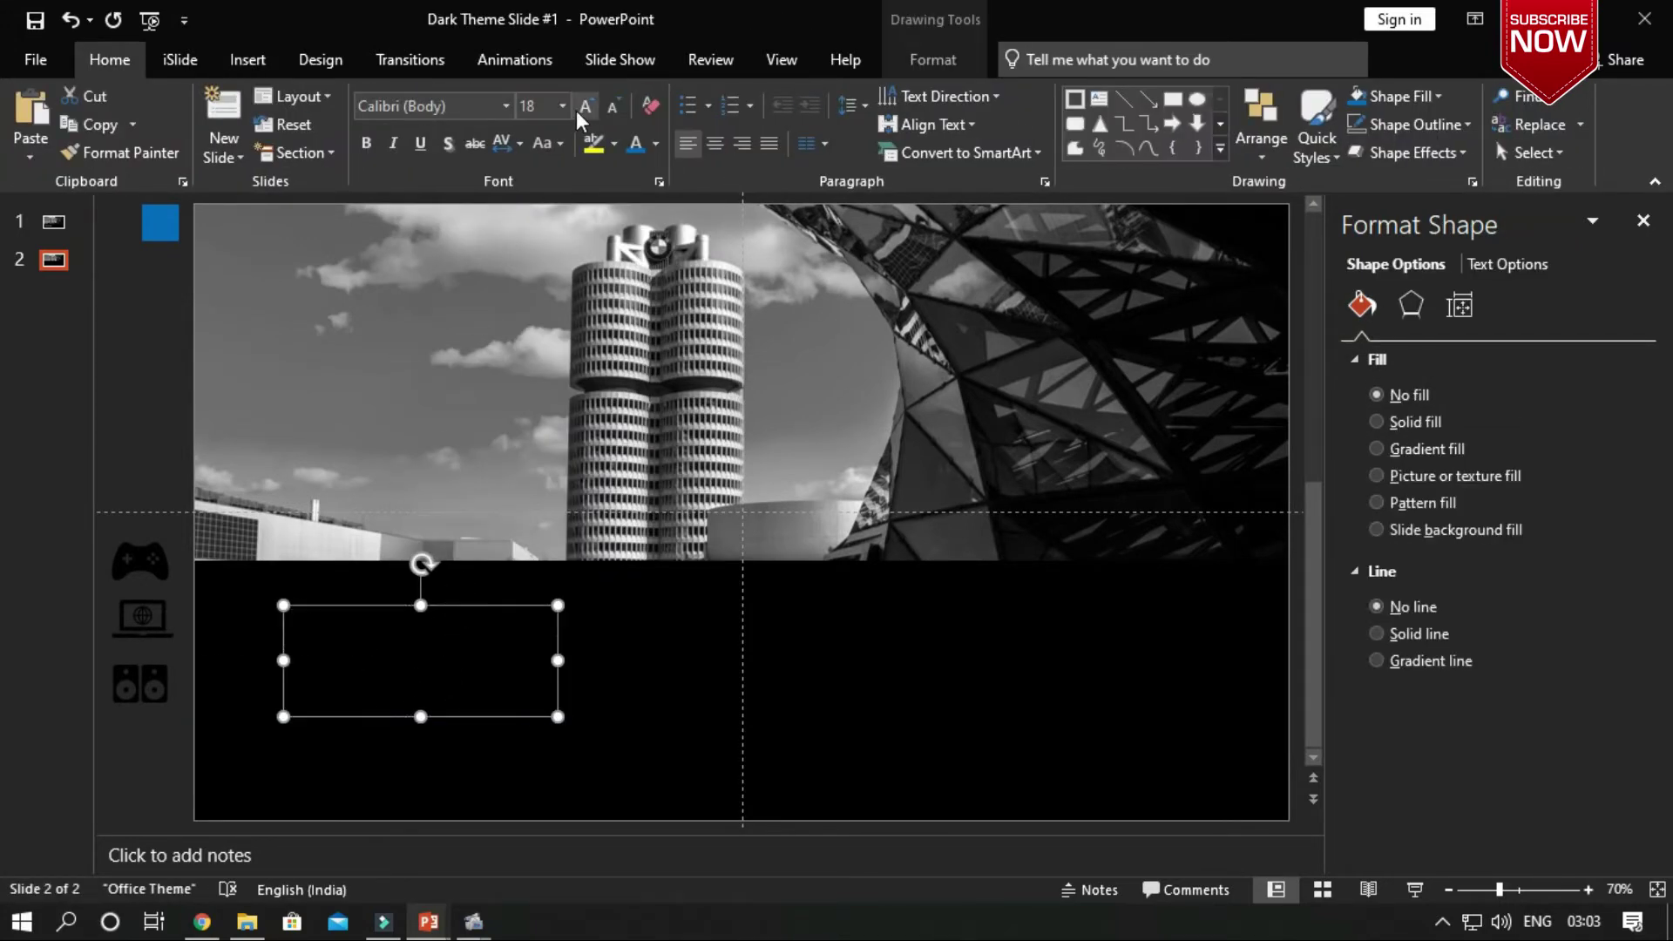
{"action": "left_click", "coordinate": [658, 143]}
{"action": "left_click", "coordinate": [638, 205]}
{"action": "left_click", "coordinate": [455, 109]}
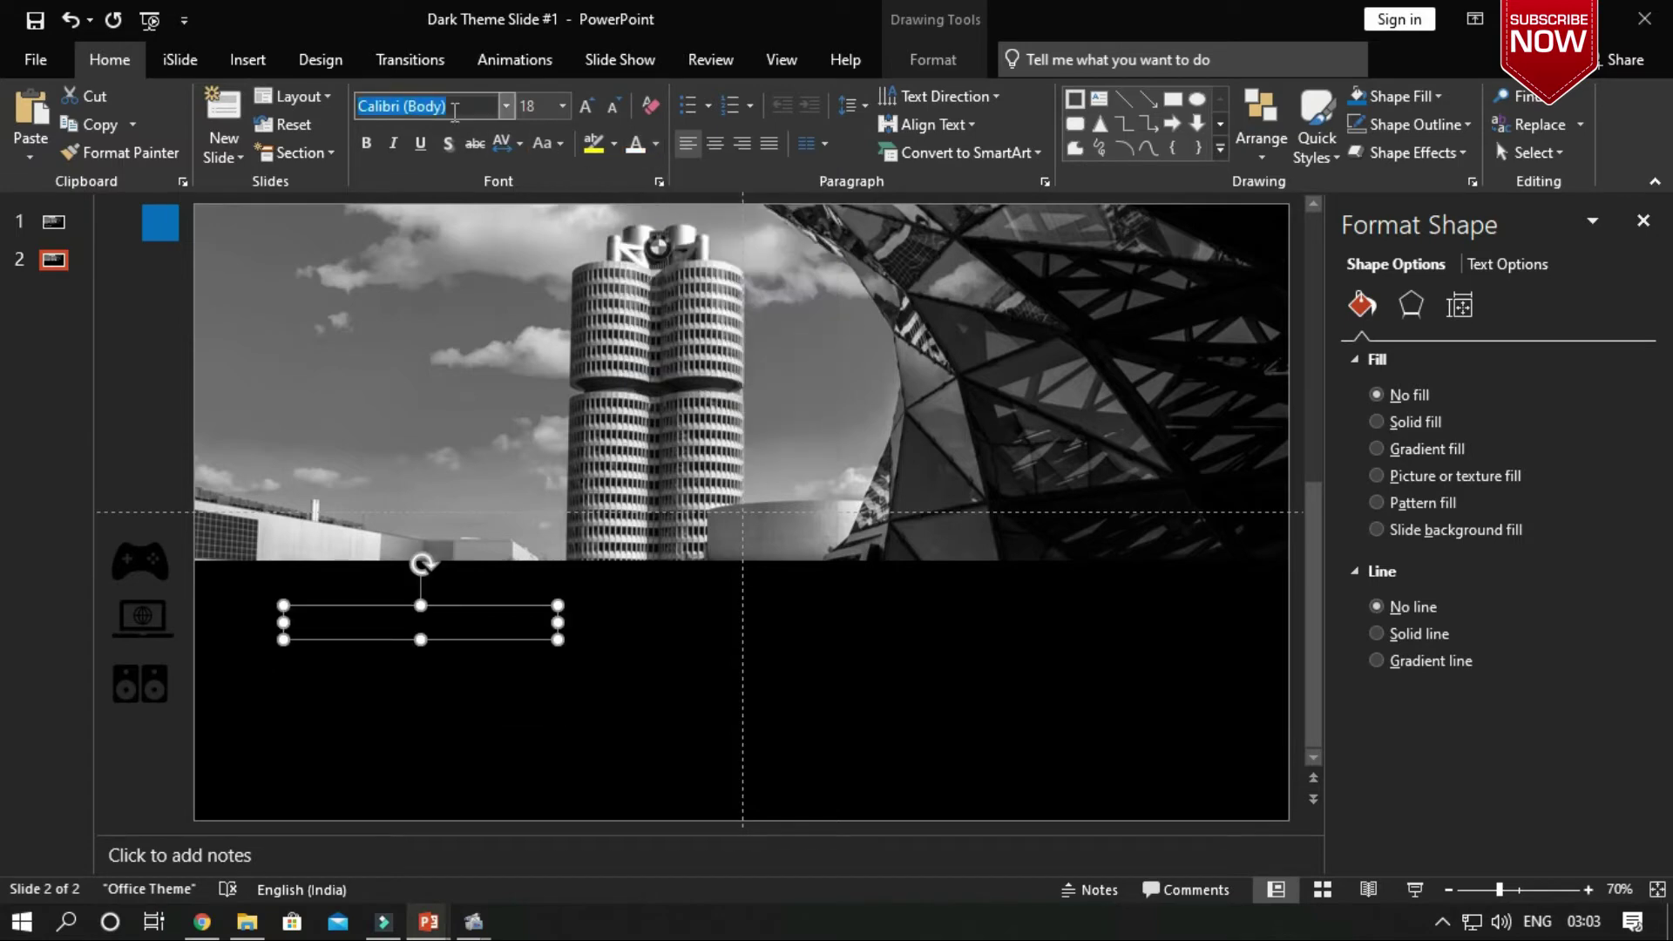
{"action": "type", "text": "Open Sans"}
{"action": "type", "text": " ExtraBold"}
{"action": "key", "text": "Return"}
{"action": "type", "text": "DARK THEME PRESENT"}
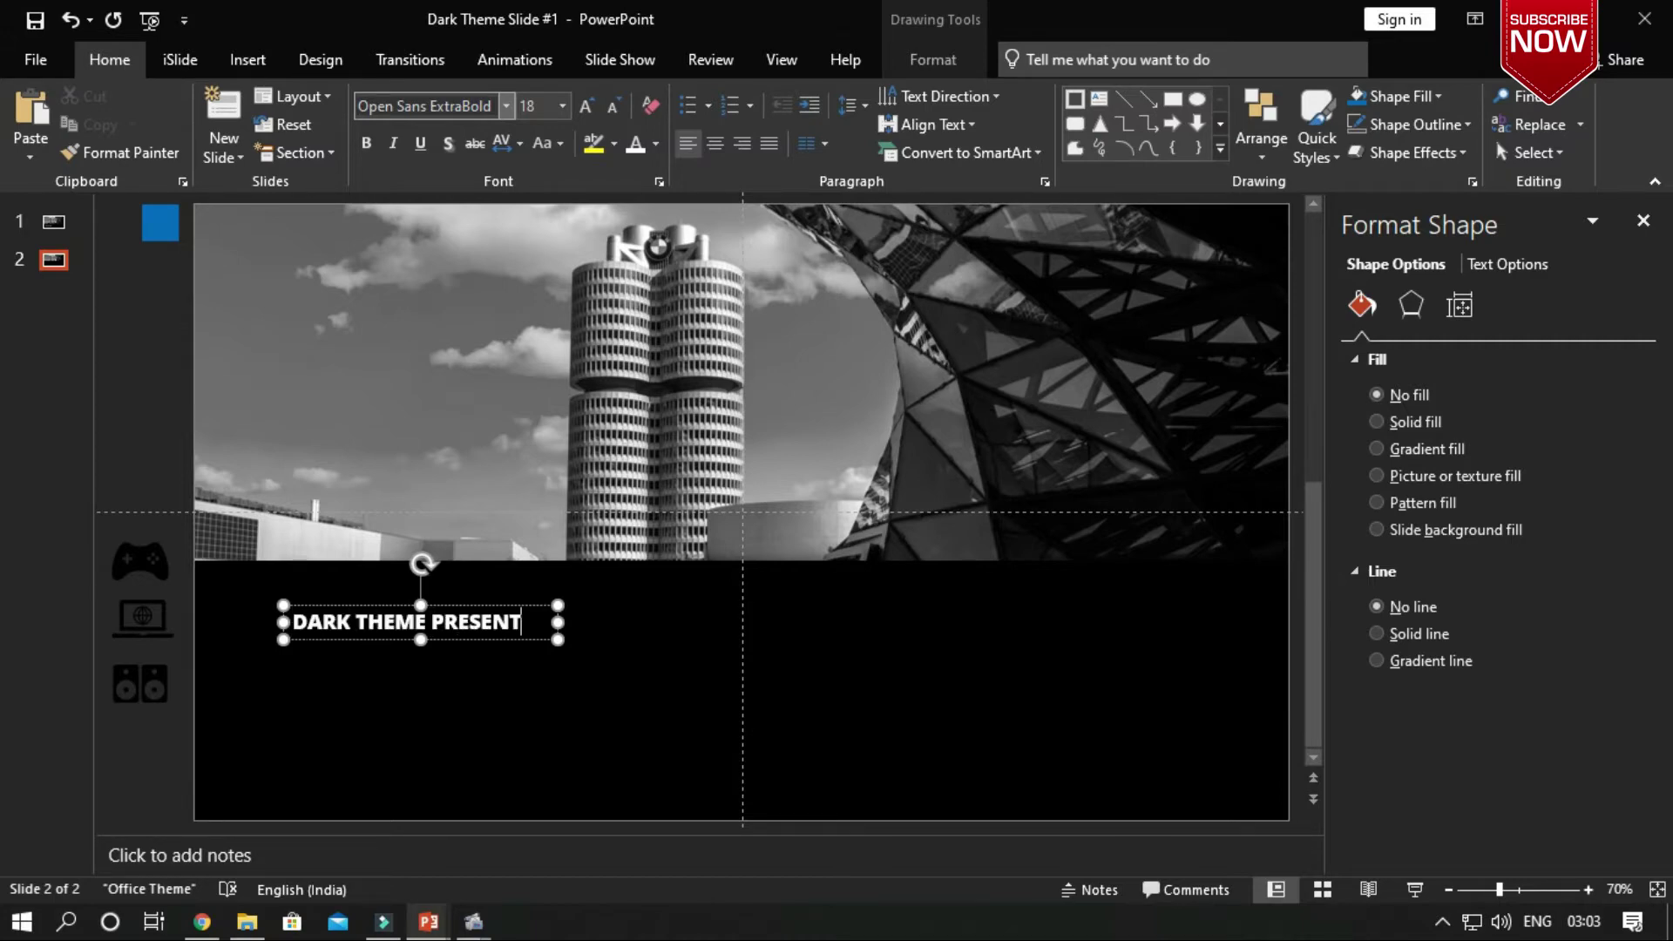
{"action": "type", "text": "ATION"}
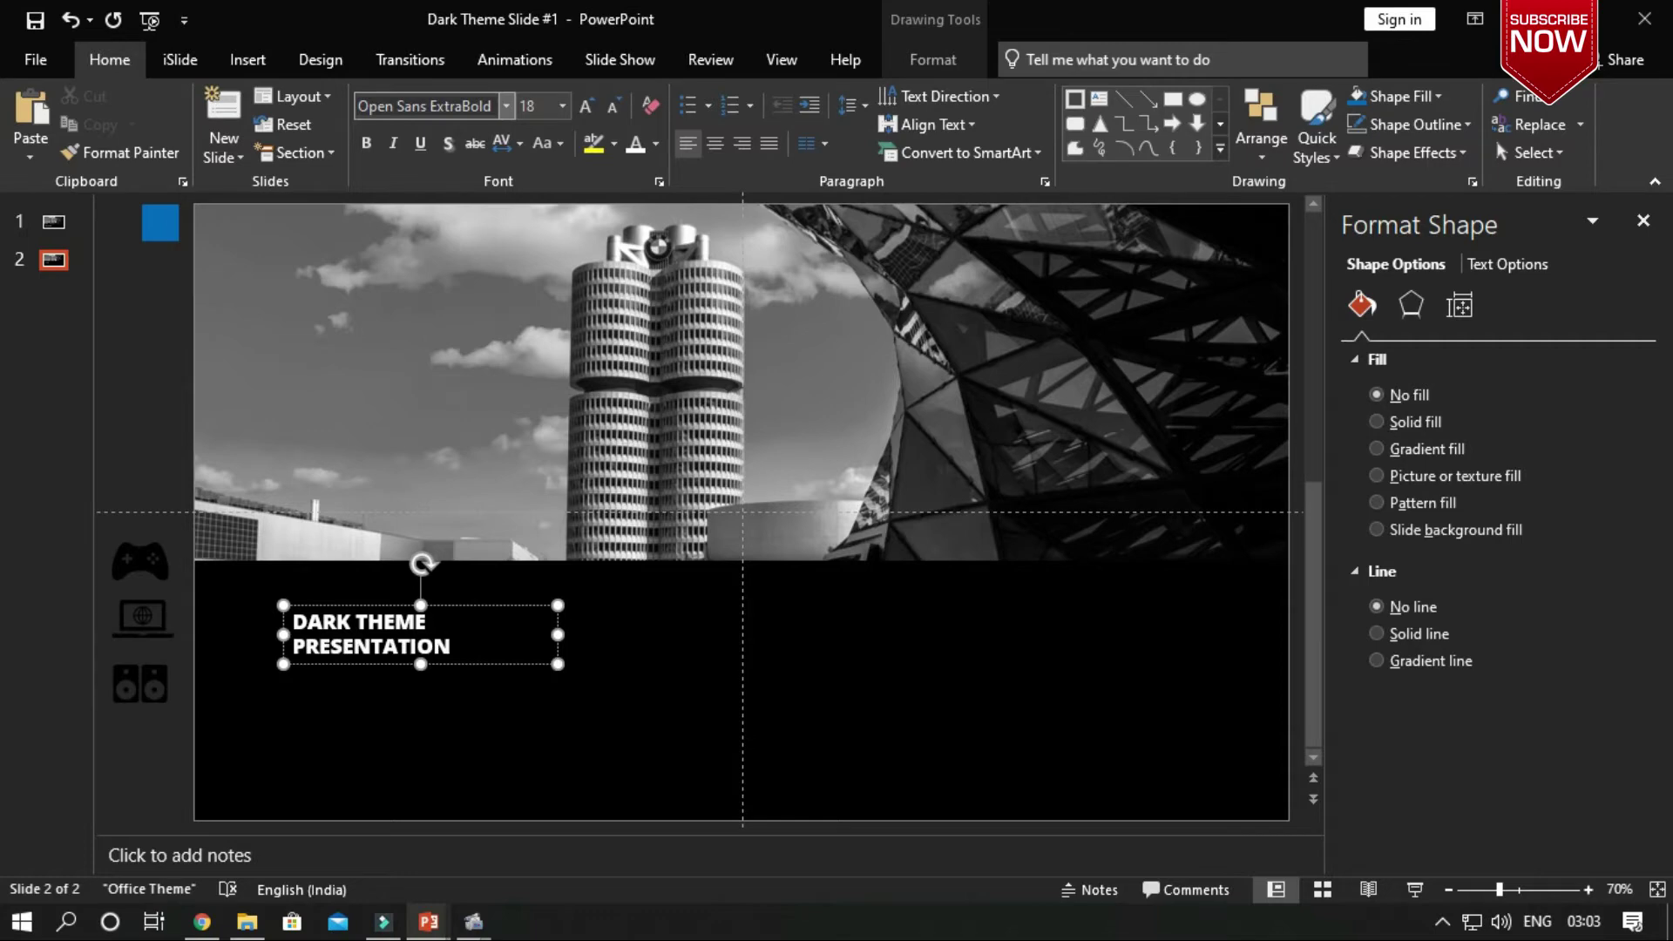
Step: Centre the heading on one line at 24 pt and place it at the band's top left
{"action": "left_click_drag", "start_coordinate": [559, 635], "coordinate": [608, 636]}
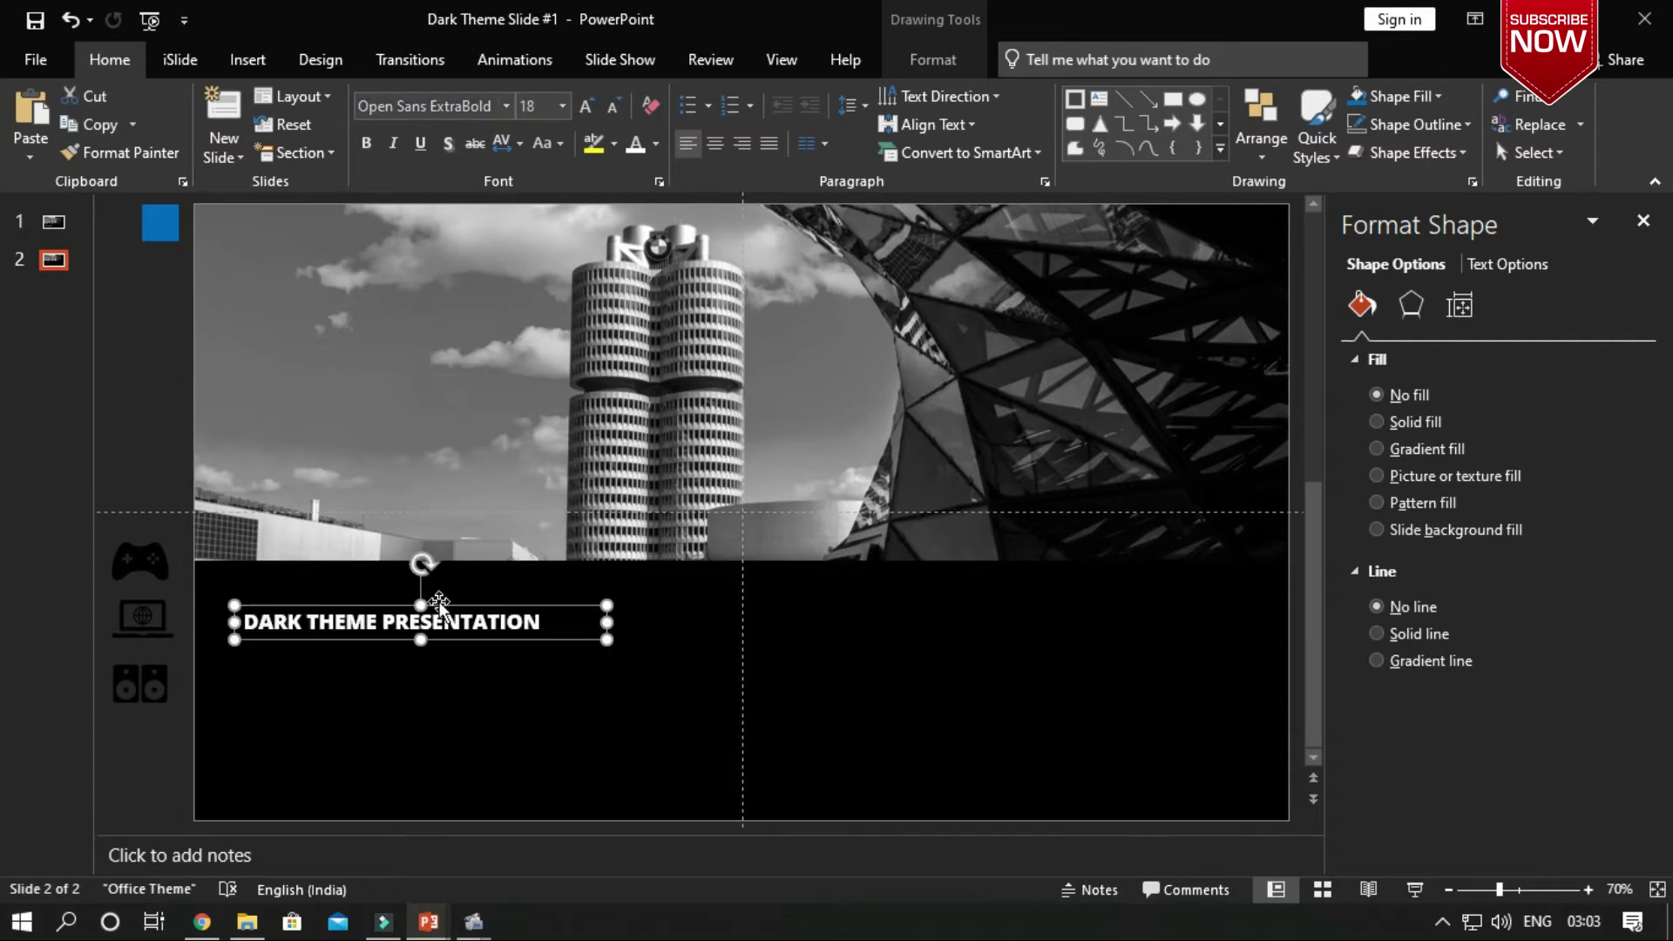
{"action": "left_click", "coordinate": [715, 144]}
{"action": "left_click", "coordinate": [587, 105]}
{"action": "left_click", "coordinate": [586, 106]}
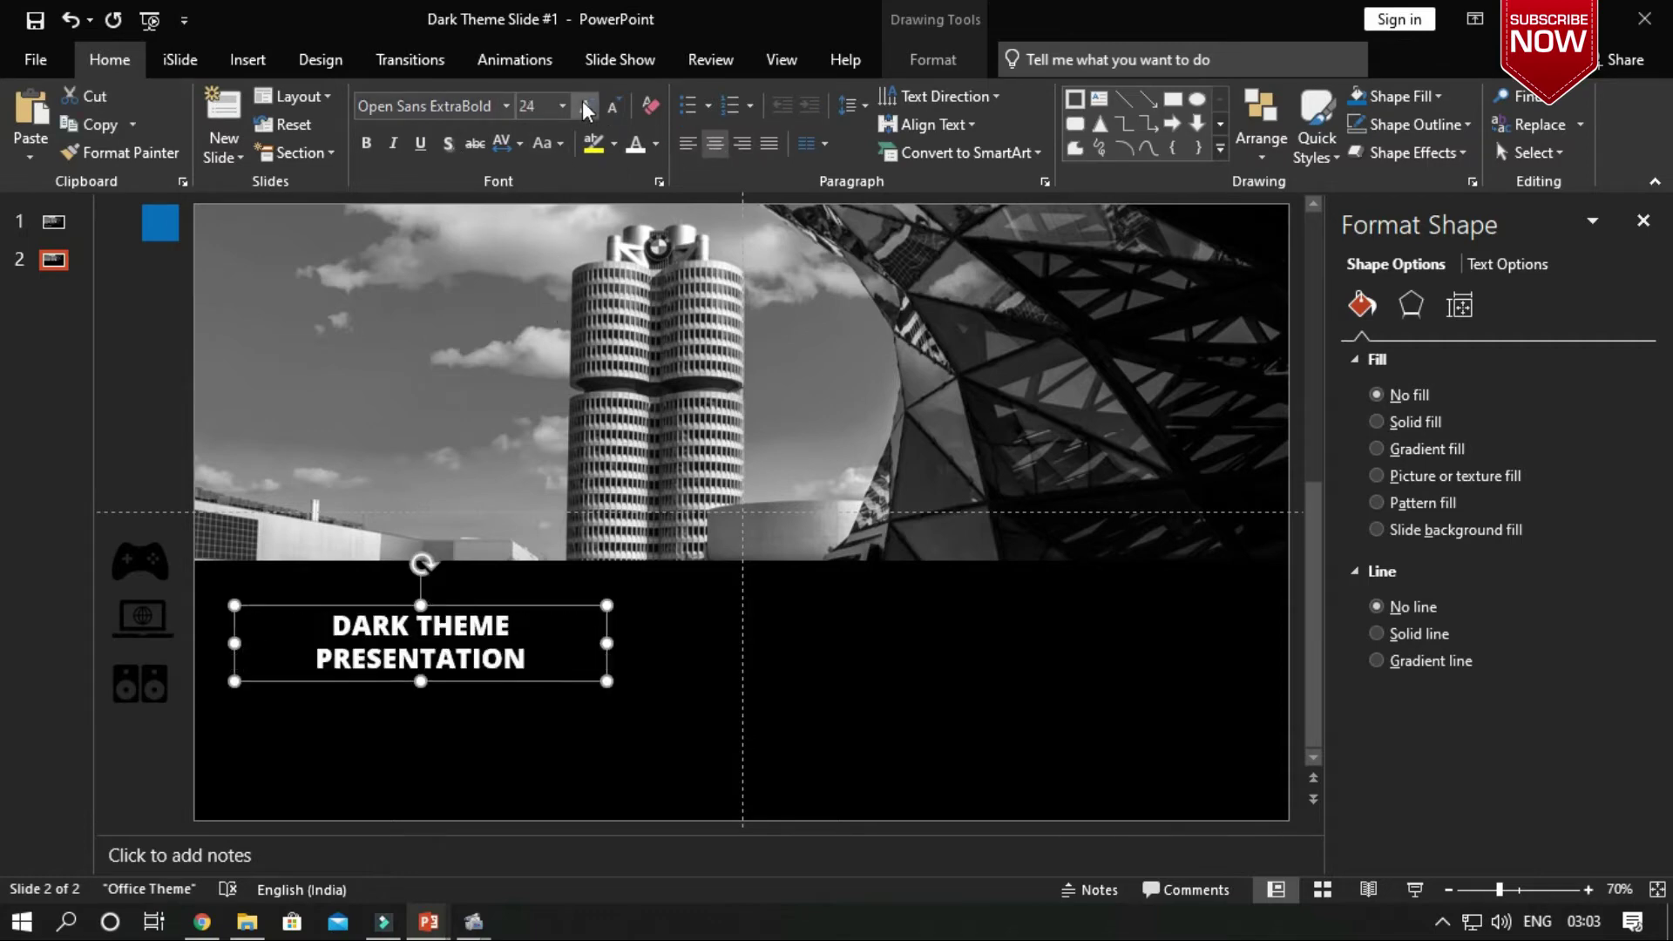
{"action": "left_click_drag", "start_coordinate": [622, 651], "coordinate": [704, 654]}
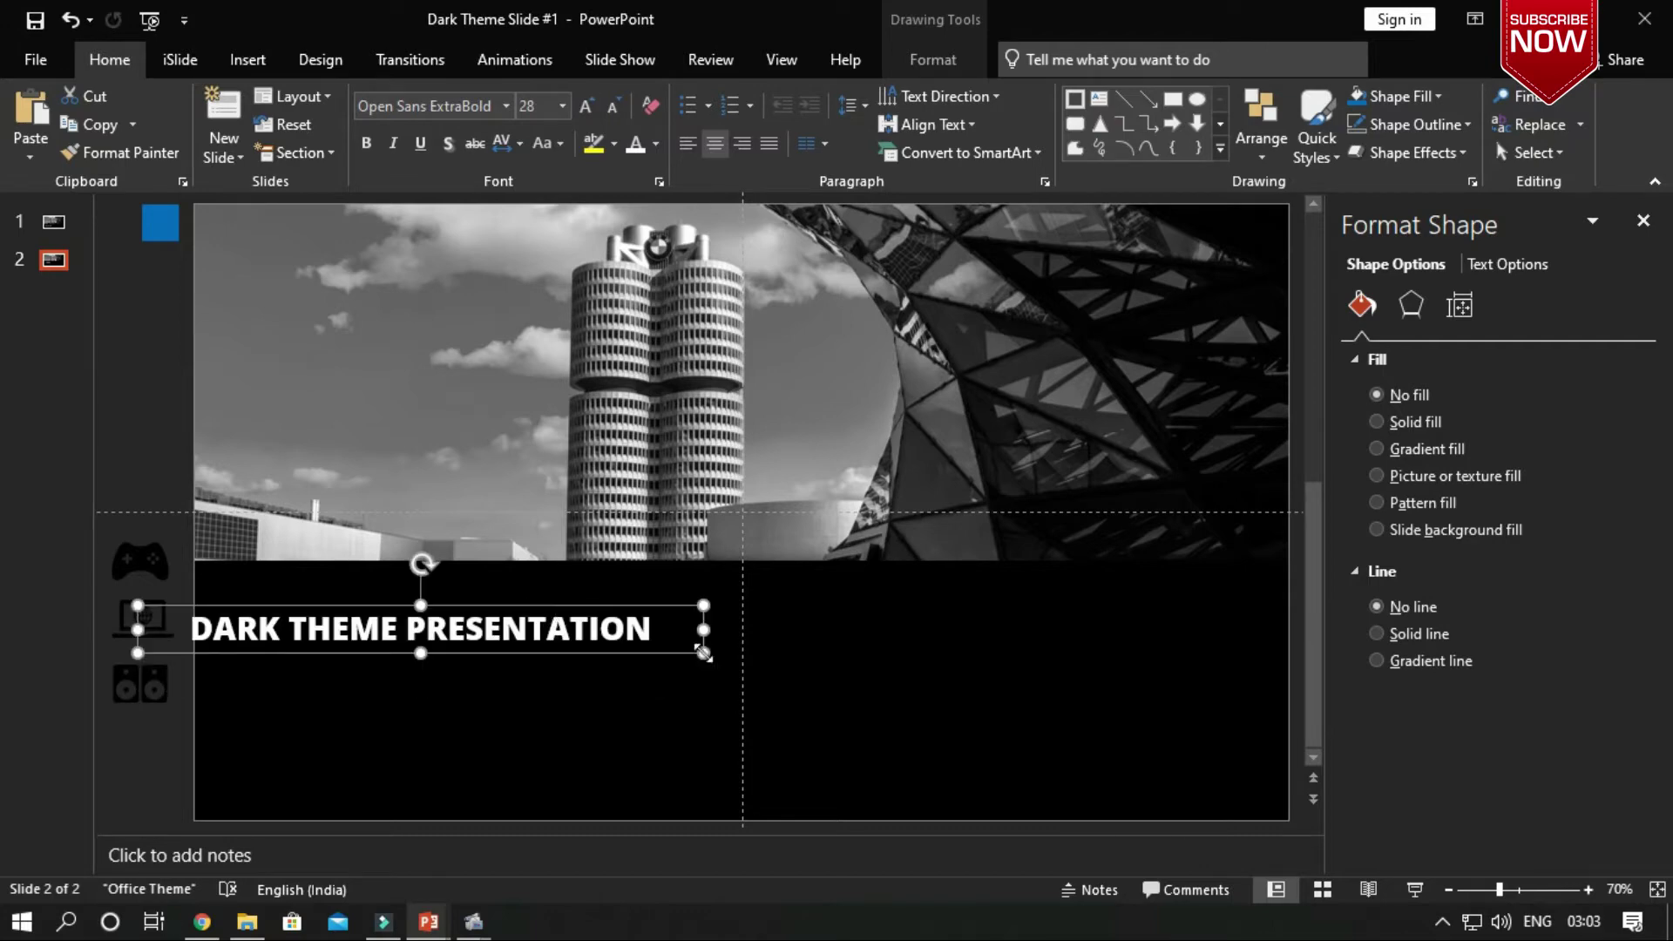
{"action": "left_click", "coordinate": [613, 106]}
{"action": "left_click_drag", "start_coordinate": [483, 608], "coordinate": [533, 592]}
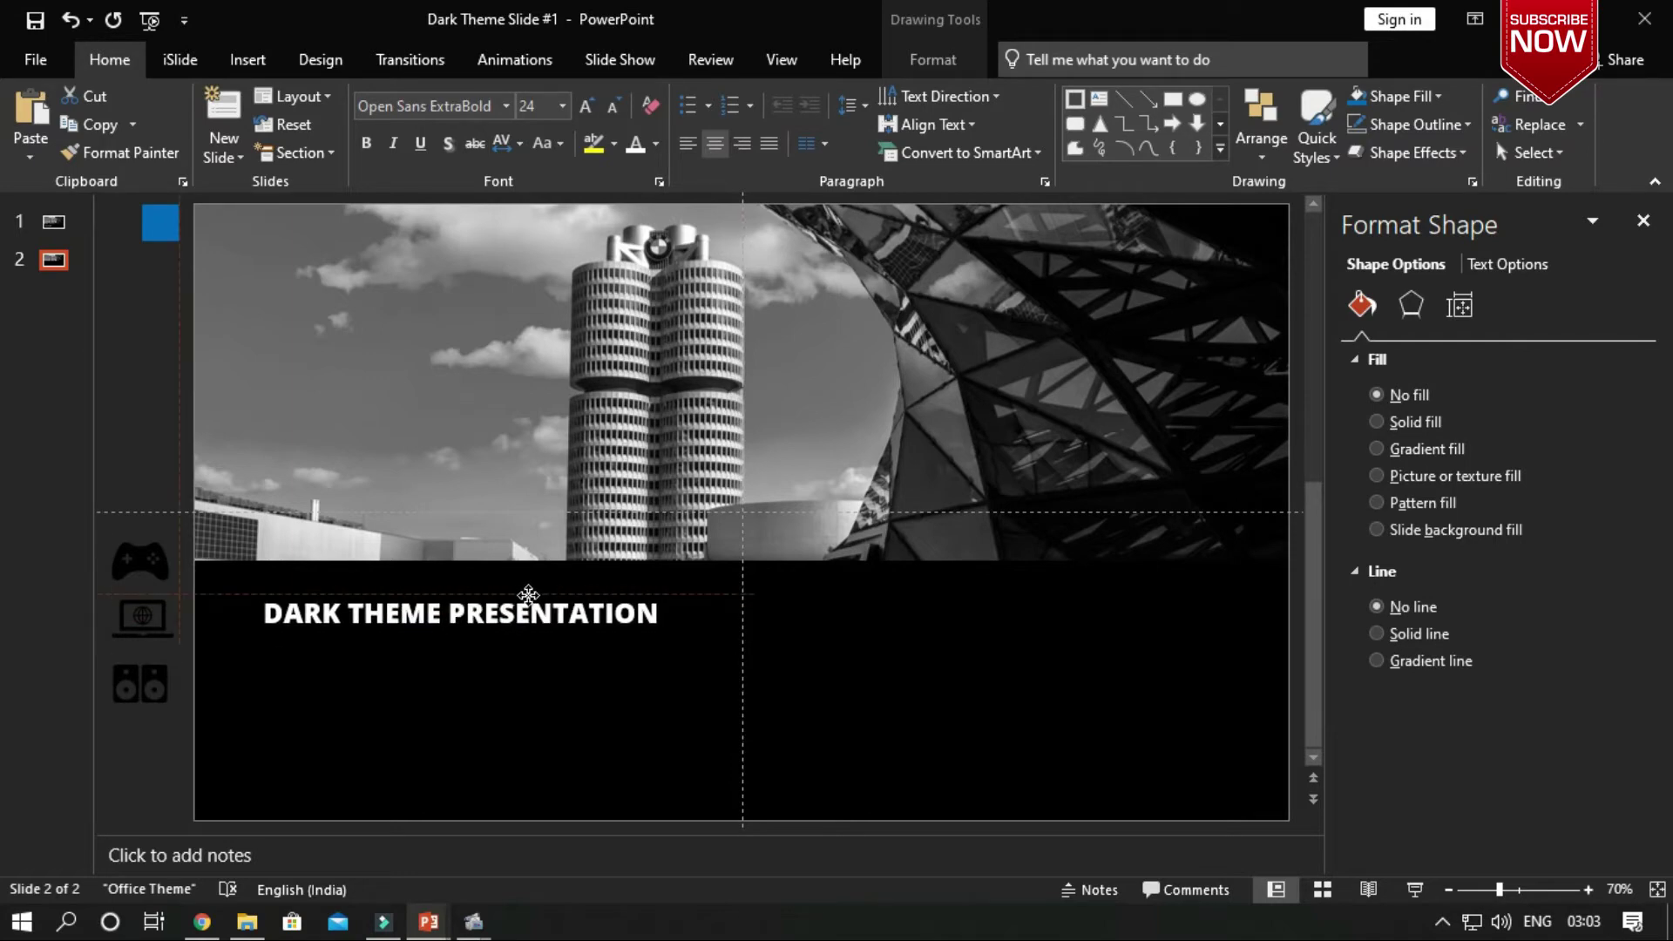
{"action": "left_click_drag", "start_coordinate": [533, 593], "coordinate": [529, 603]}
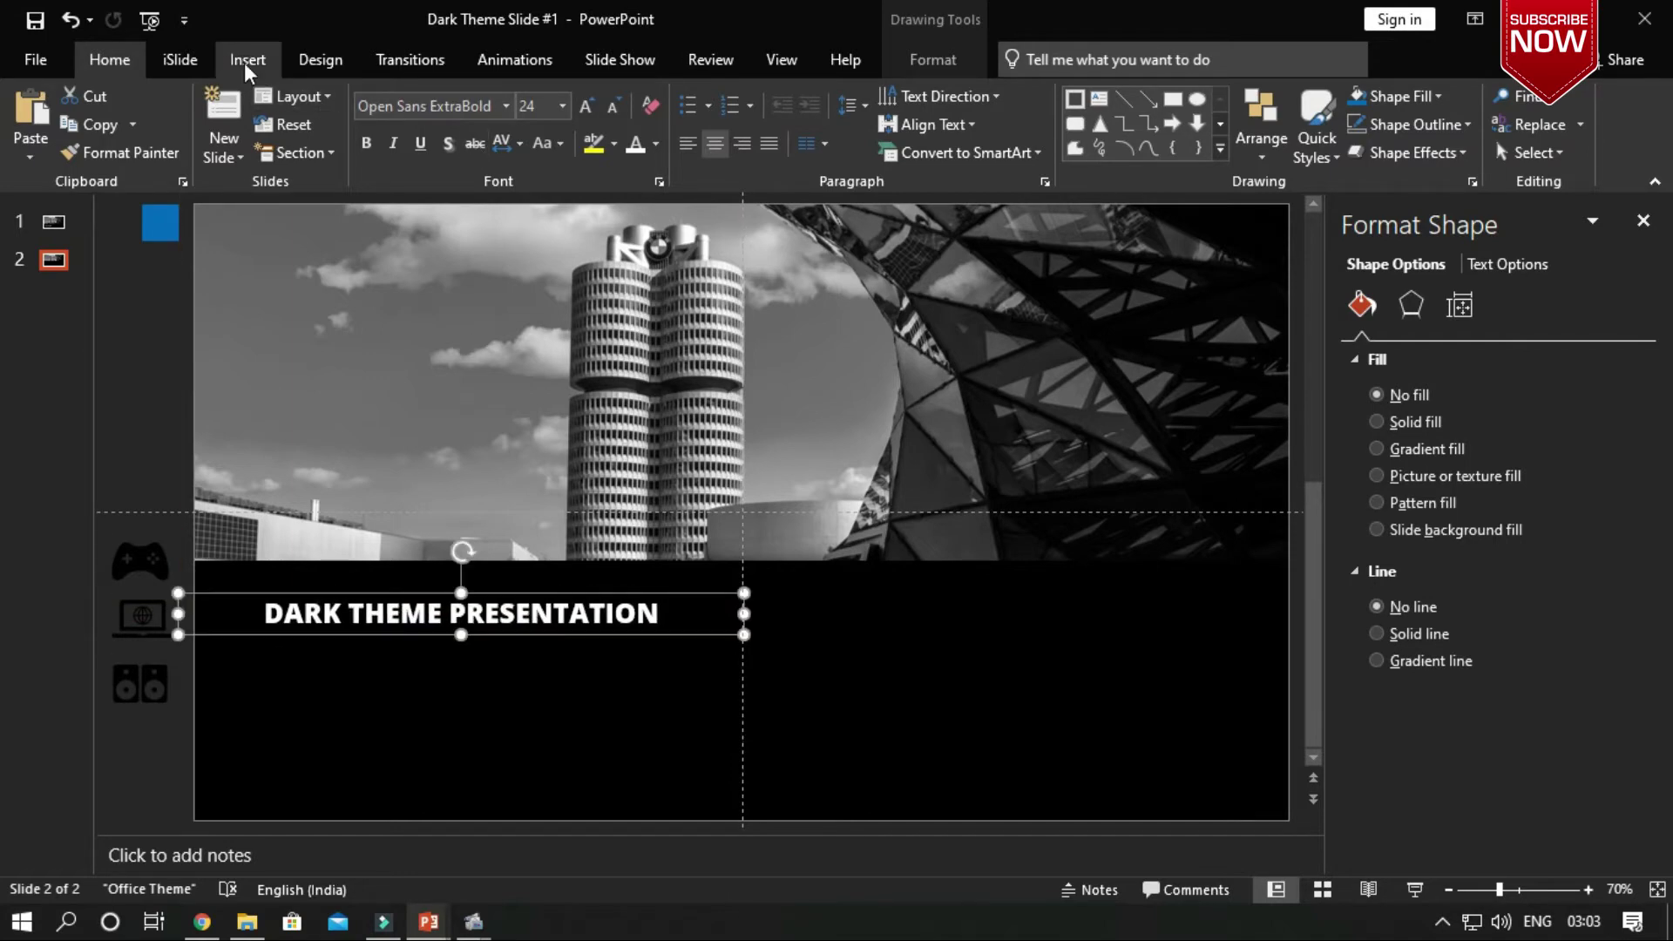
Step: Add an Open Sans text box below the heading filled with =lorem() placeholder paragraphs
{"action": "left_click", "coordinate": [246, 62]}
{"action": "left_click", "coordinate": [413, 146]}
{"action": "left_click", "coordinate": [425, 212]}
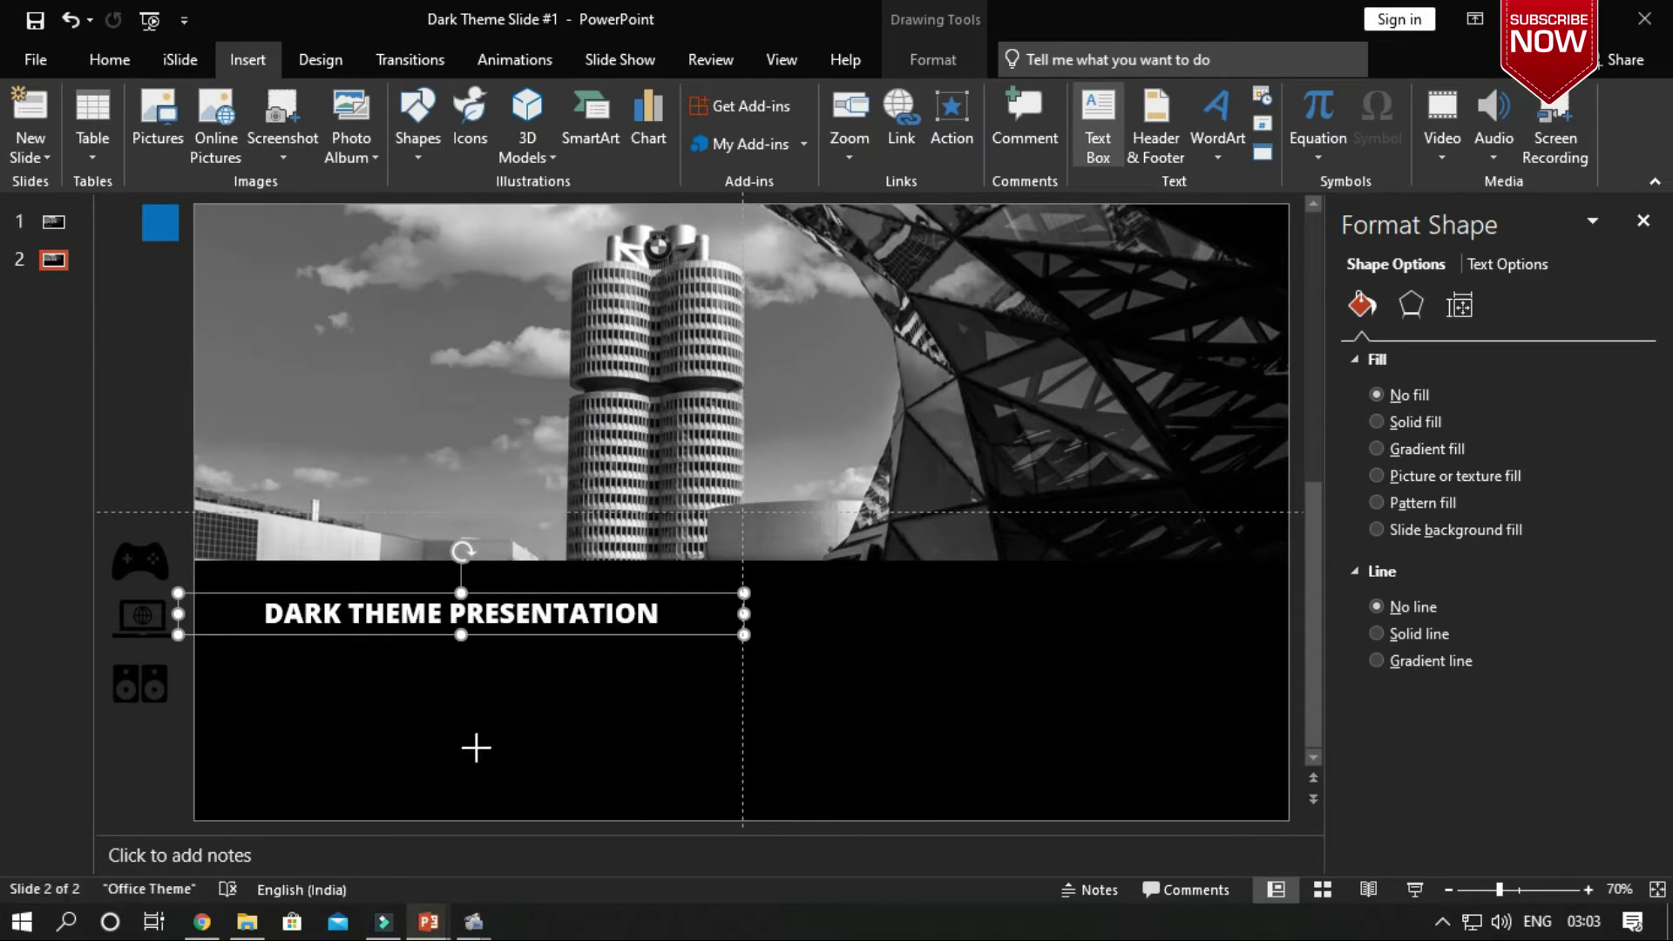
{"action": "left_click_drag", "start_coordinate": [476, 747], "coordinate": [262, 645]}
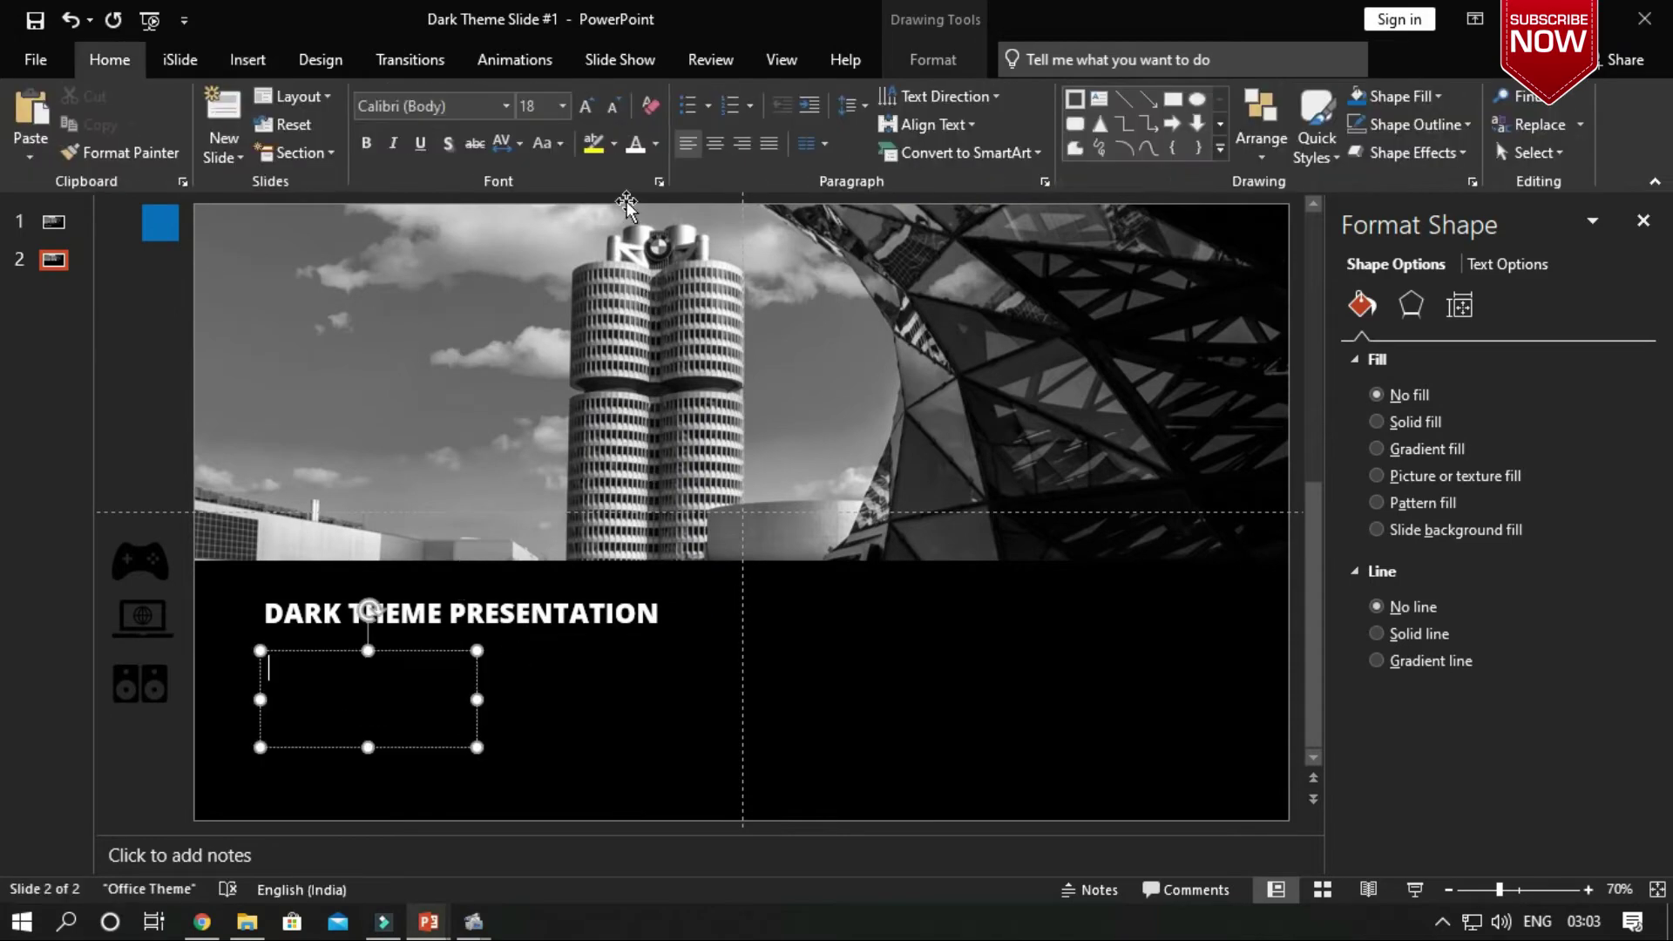
{"action": "left_click", "coordinate": [473, 104]}
{"action": "type", "text": "Open Sans ExtraBold"}
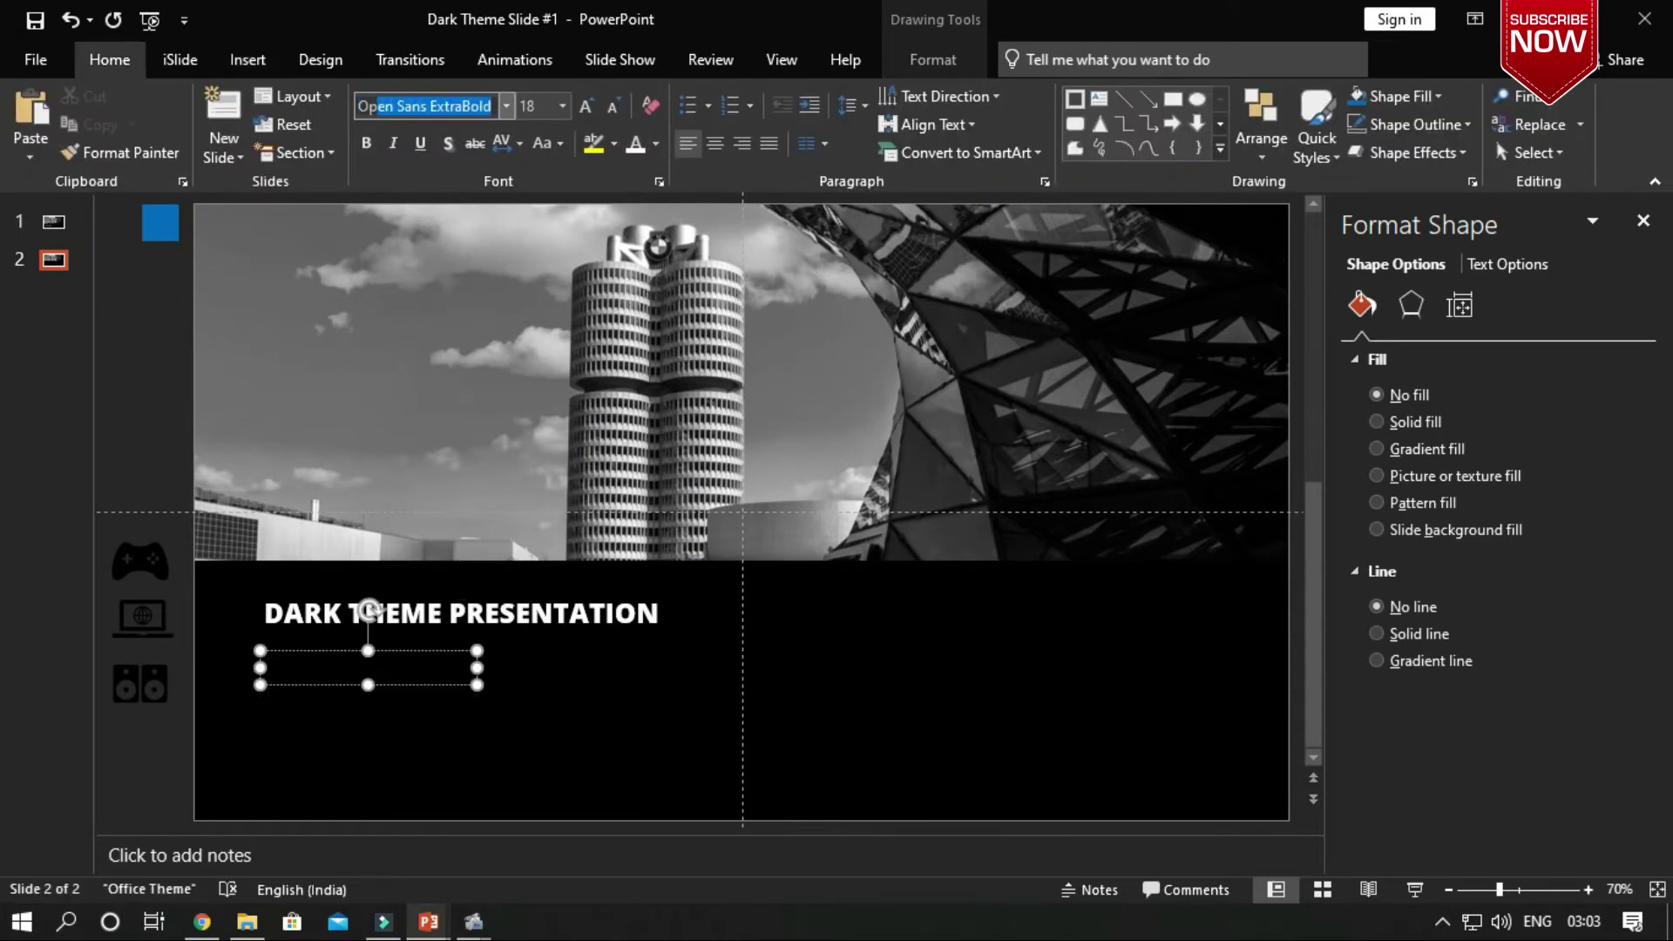
{"action": "key", "text": "End"}
{"action": "key", "text": "BackSpace"}
{"action": "key", "text": "BackSpace"}
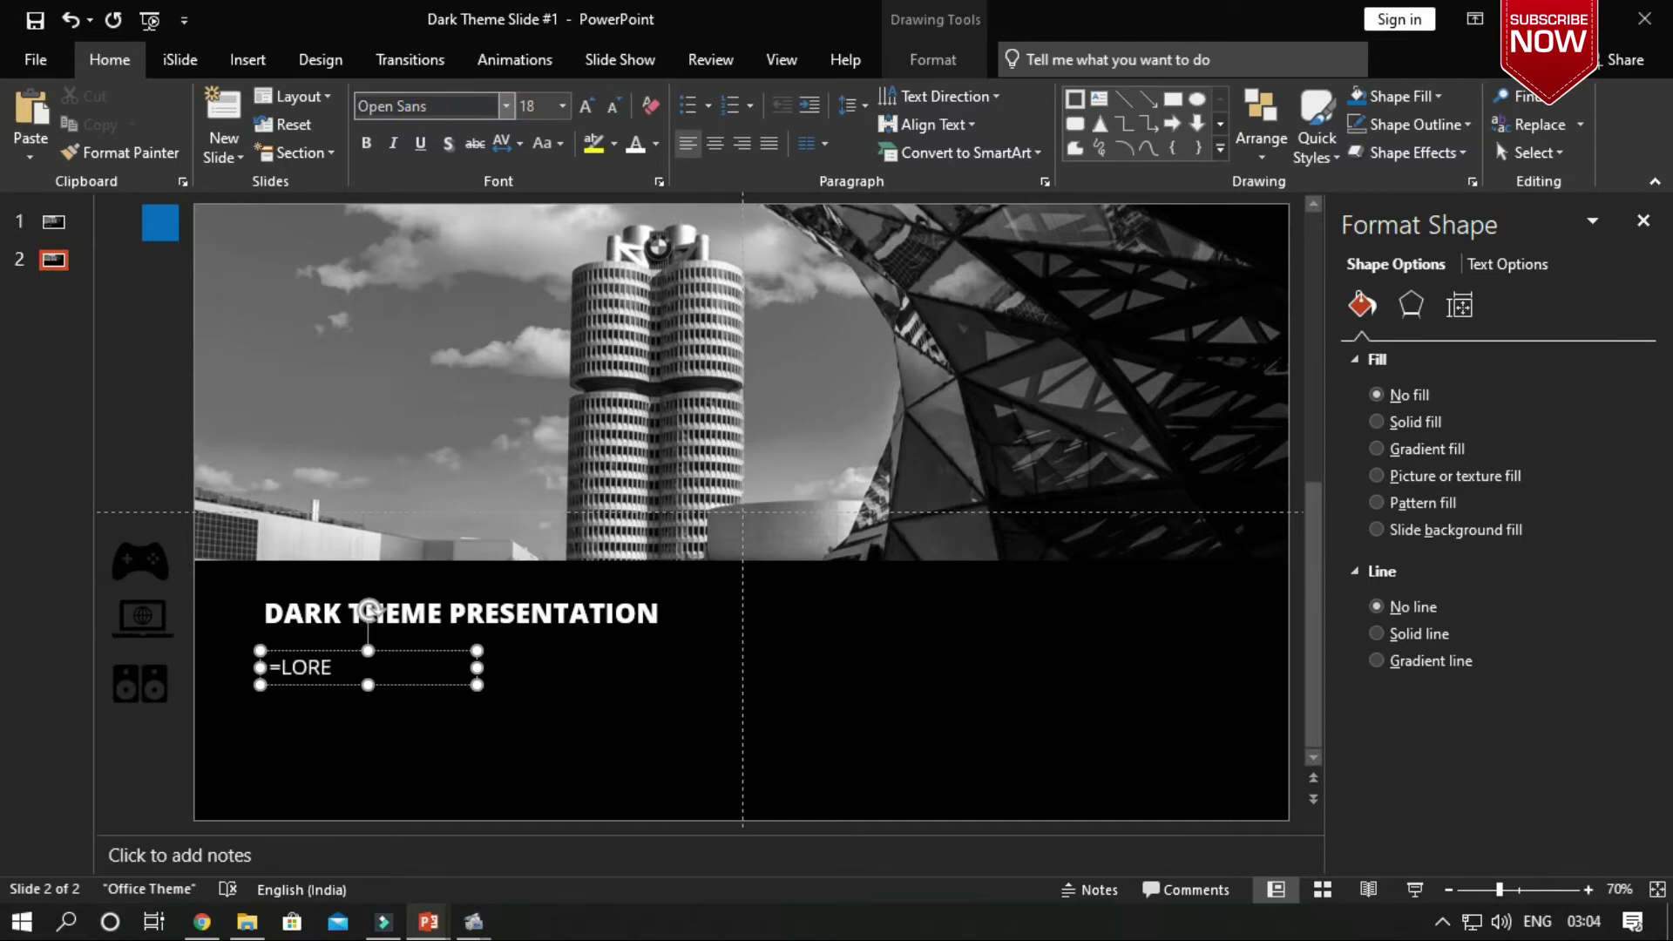
{"action": "type", "text": "()"}
{"action": "key", "text": "Return"}
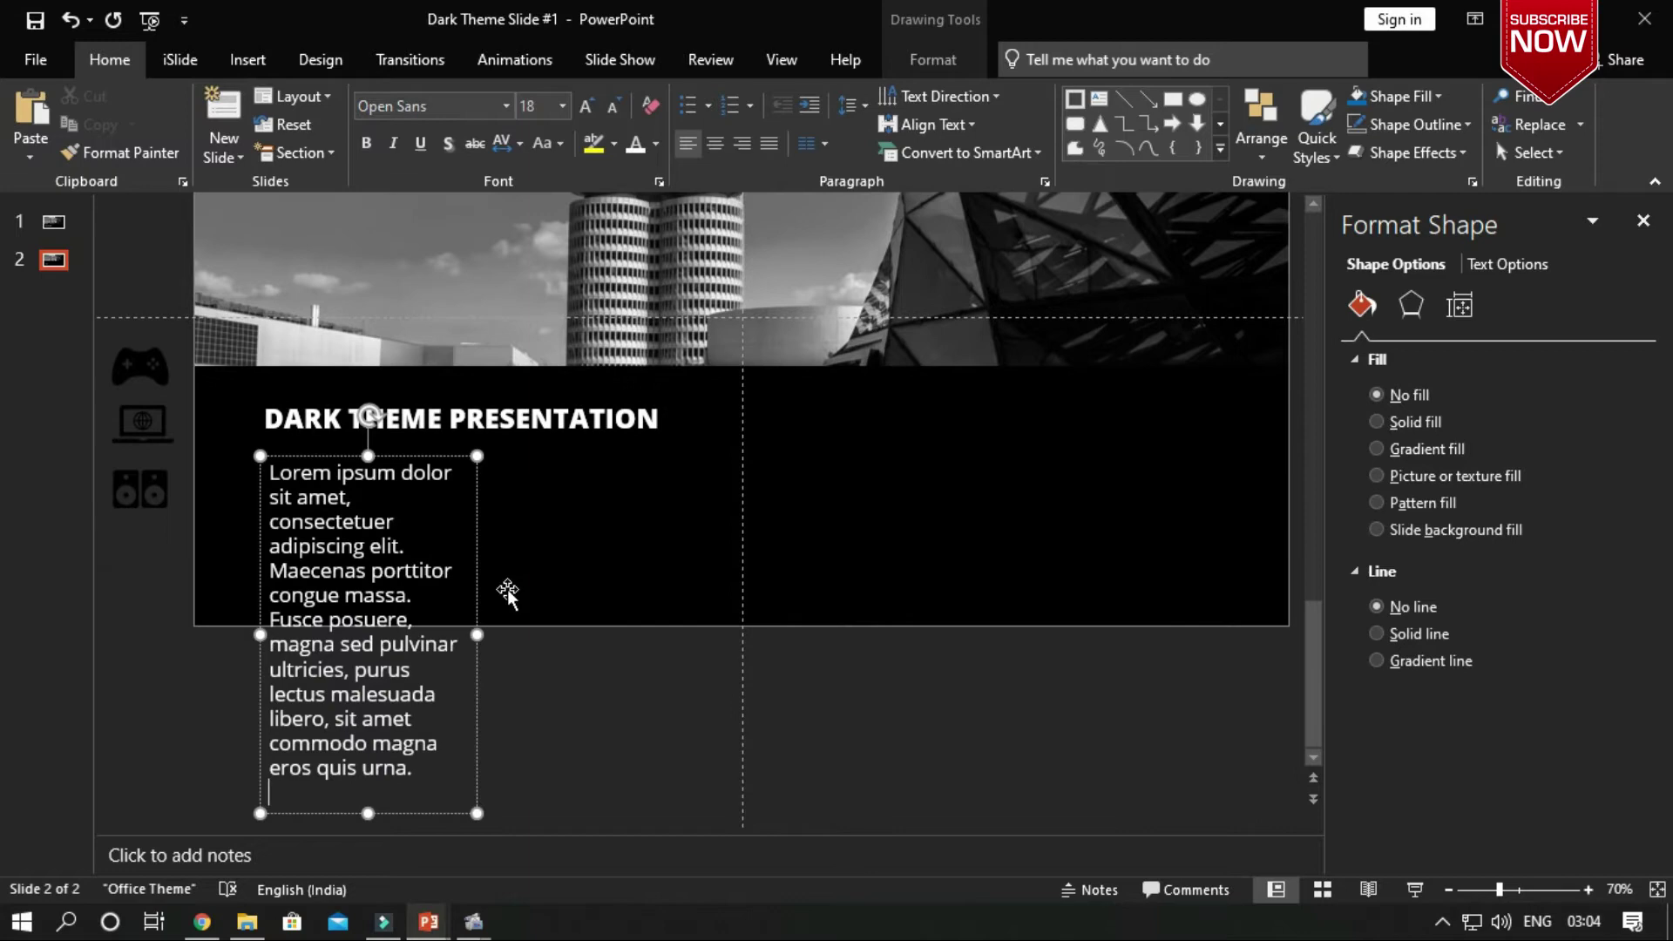
Step: Widen the body text box across the band's left half and shrink it to 12 pt
{"action": "left_click_drag", "start_coordinate": [478, 635], "coordinate": [742, 635]}
{"action": "scroll", "coordinate": [743, 634], "scroll_direction": "up", "scroll_amount": 3}
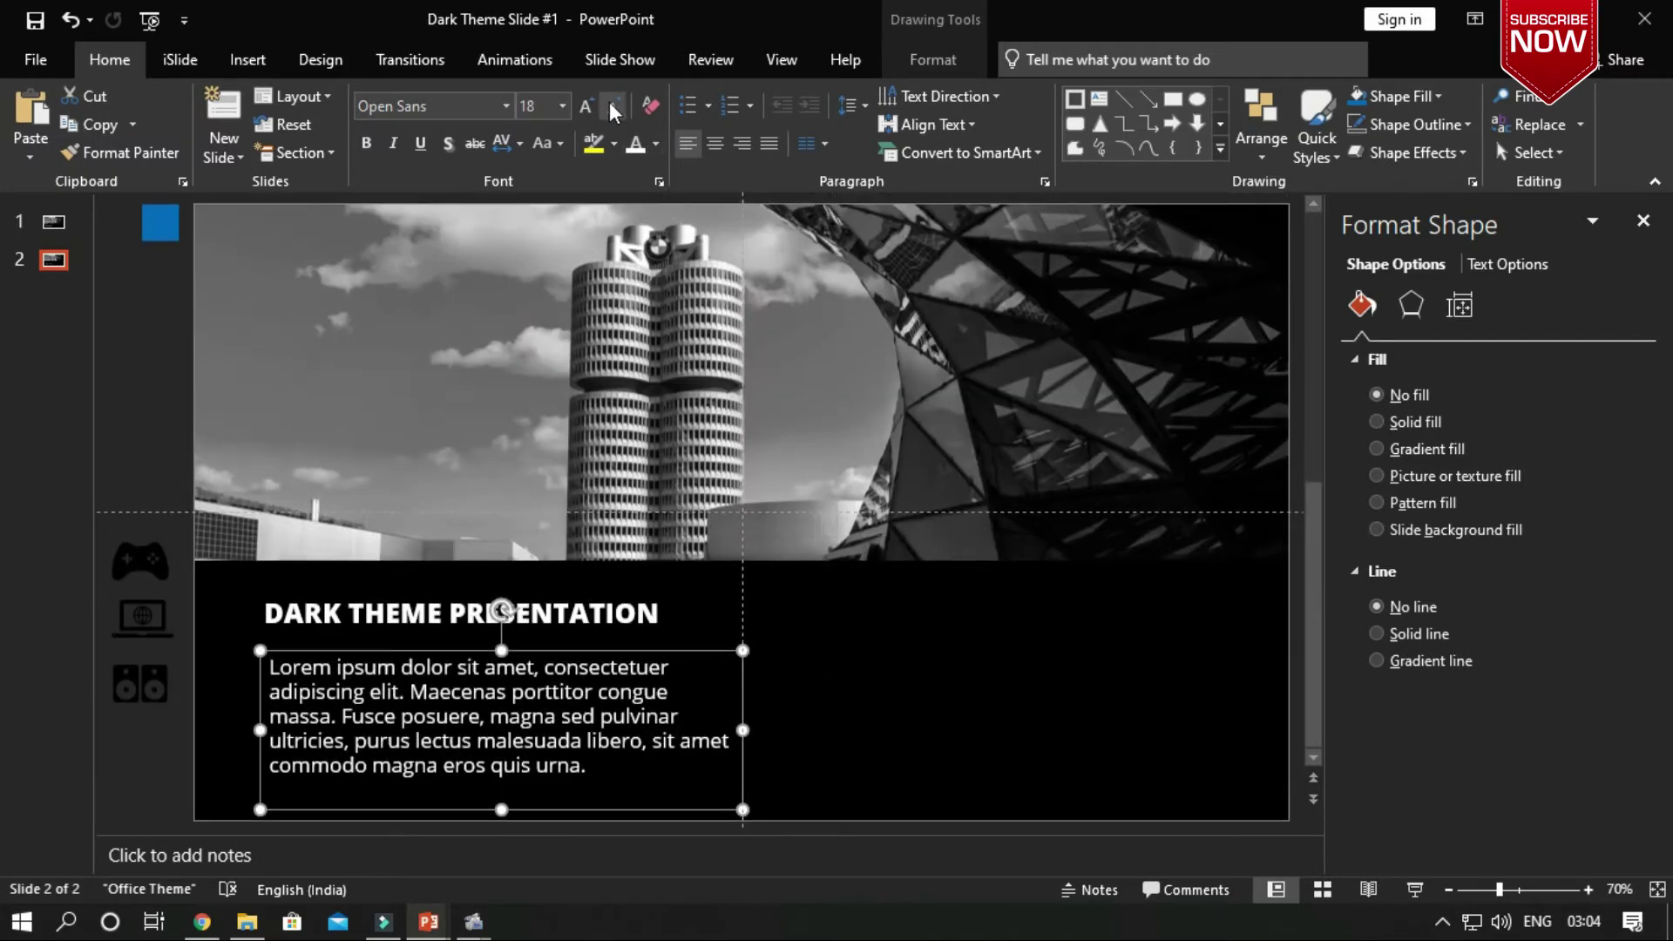
{"action": "left_click", "coordinate": [624, 112]}
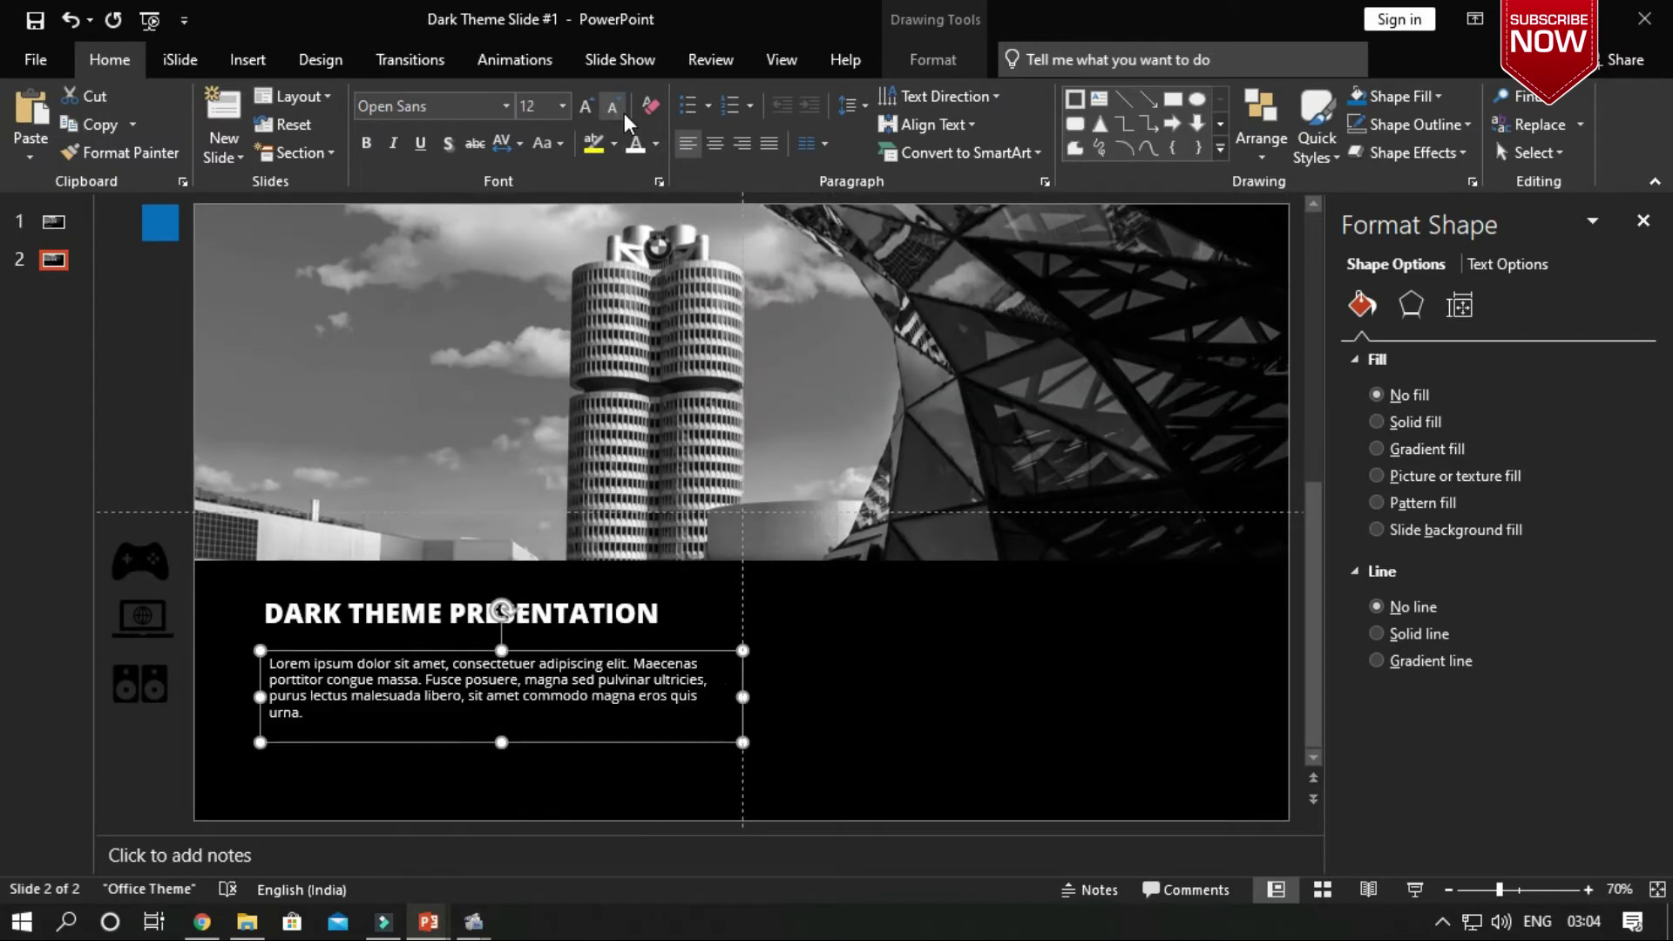
{"action": "left_click", "coordinate": [374, 728]}
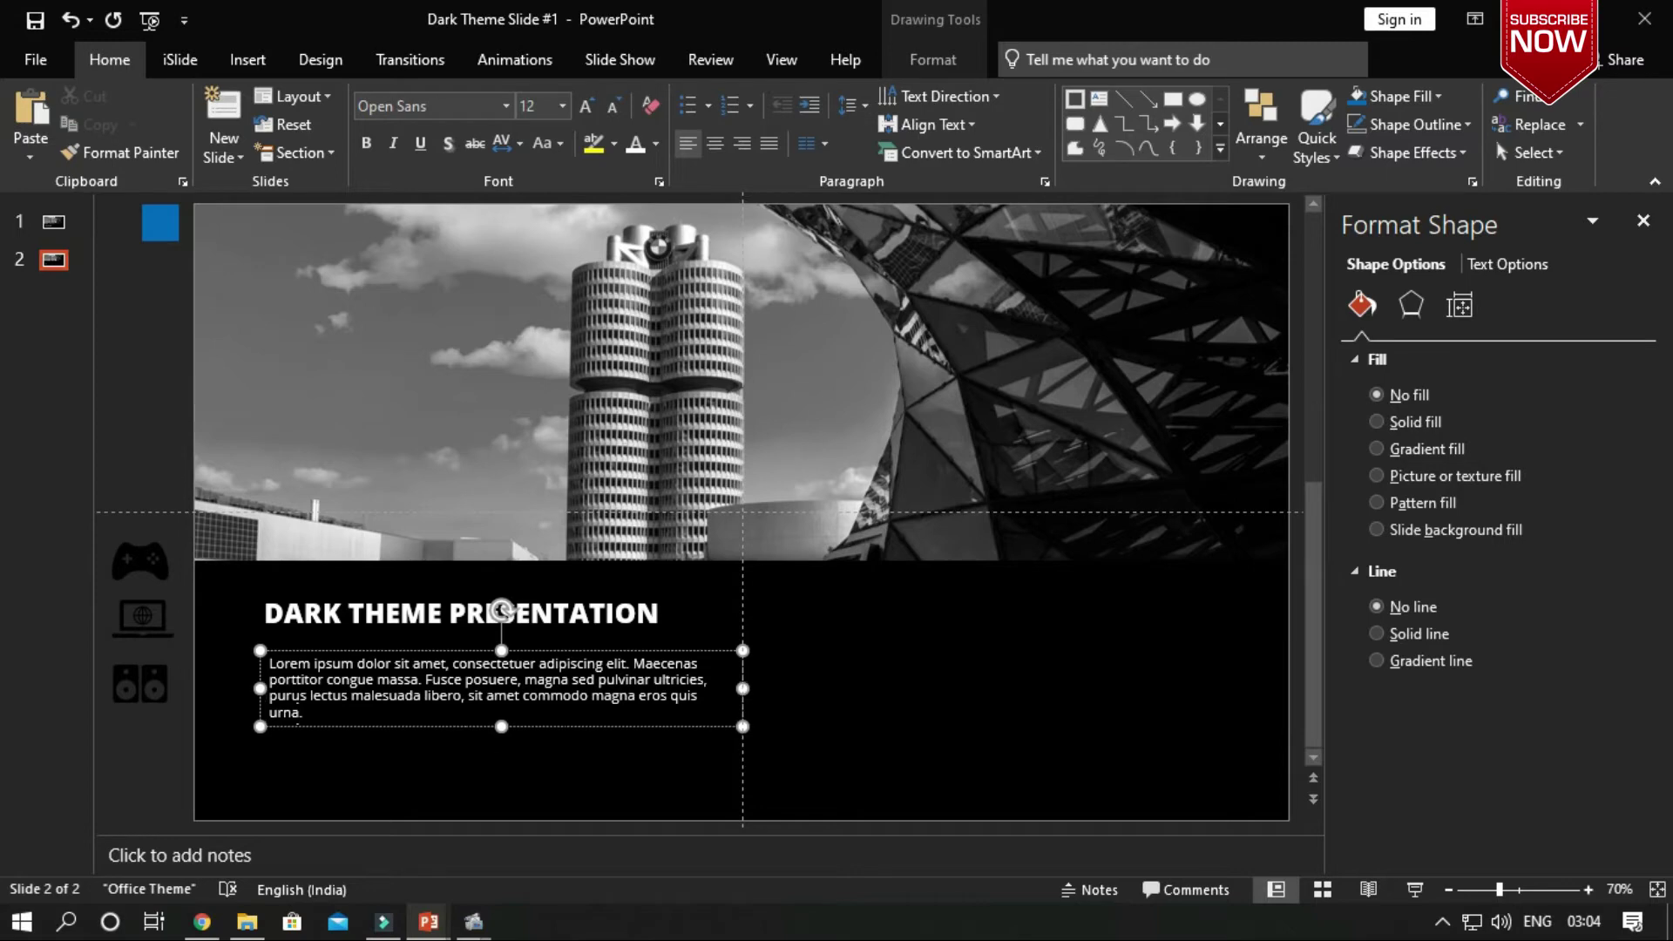
{"action": "left_click", "coordinate": [415, 651]}
Step: Nudge the heading text box slightly lower toward the body text
{"action": "left_click", "coordinate": [452, 614]}
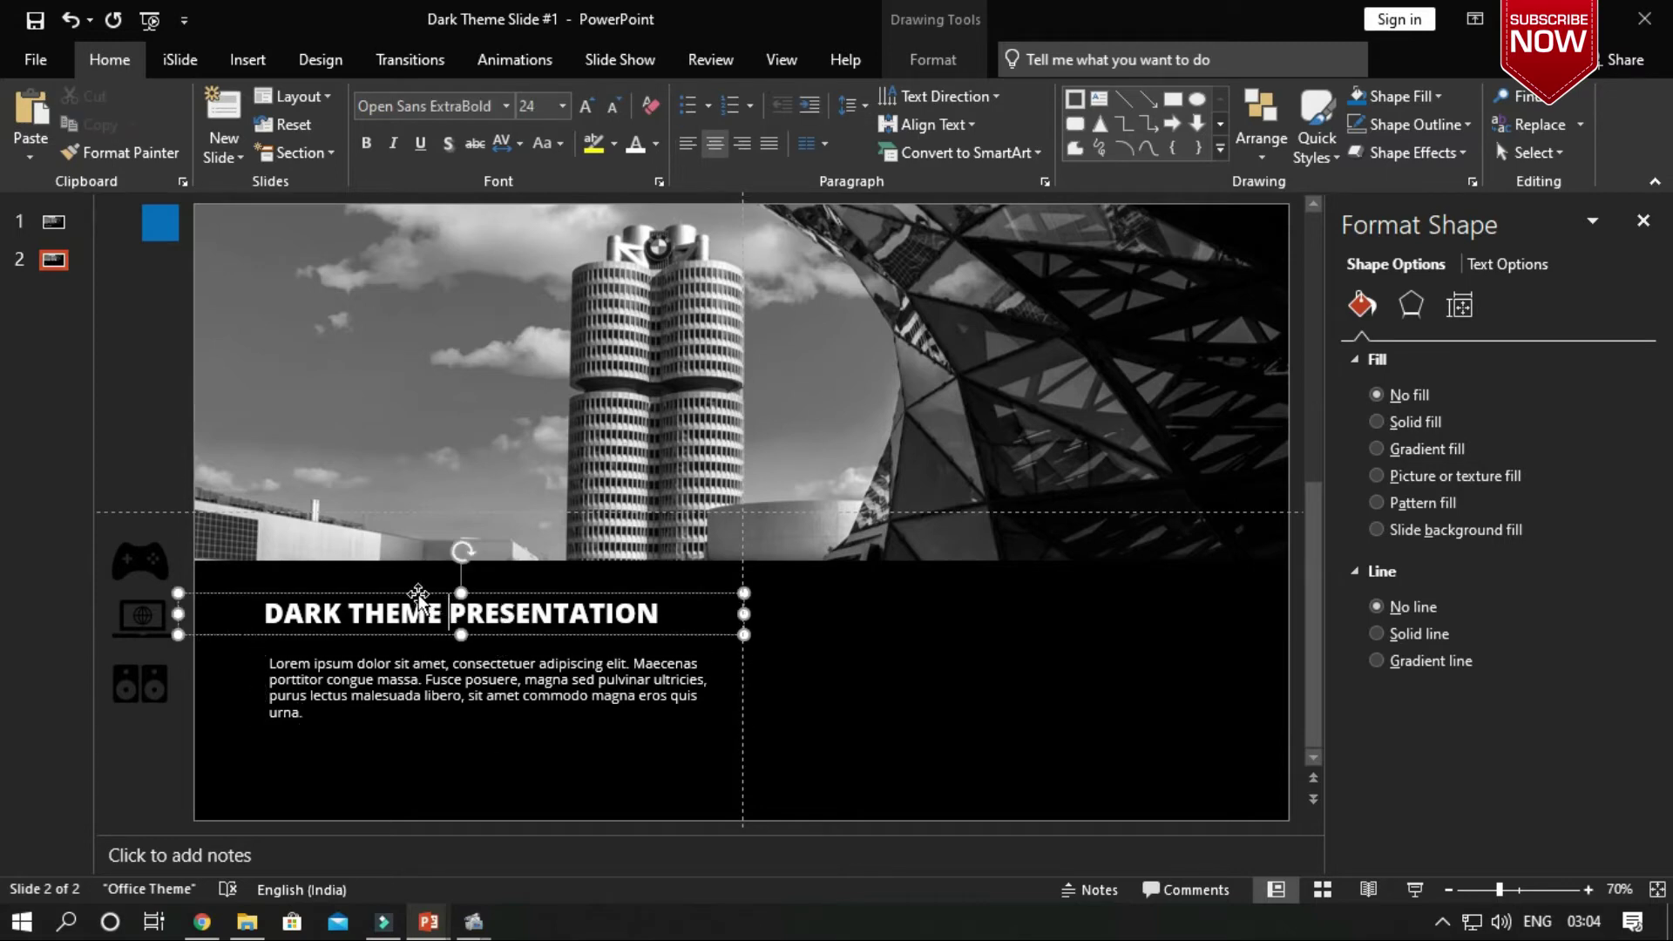
{"action": "left_click_drag", "start_coordinate": [418, 599], "coordinate": [423, 608]}
{"action": "left_click", "coordinate": [429, 604]}
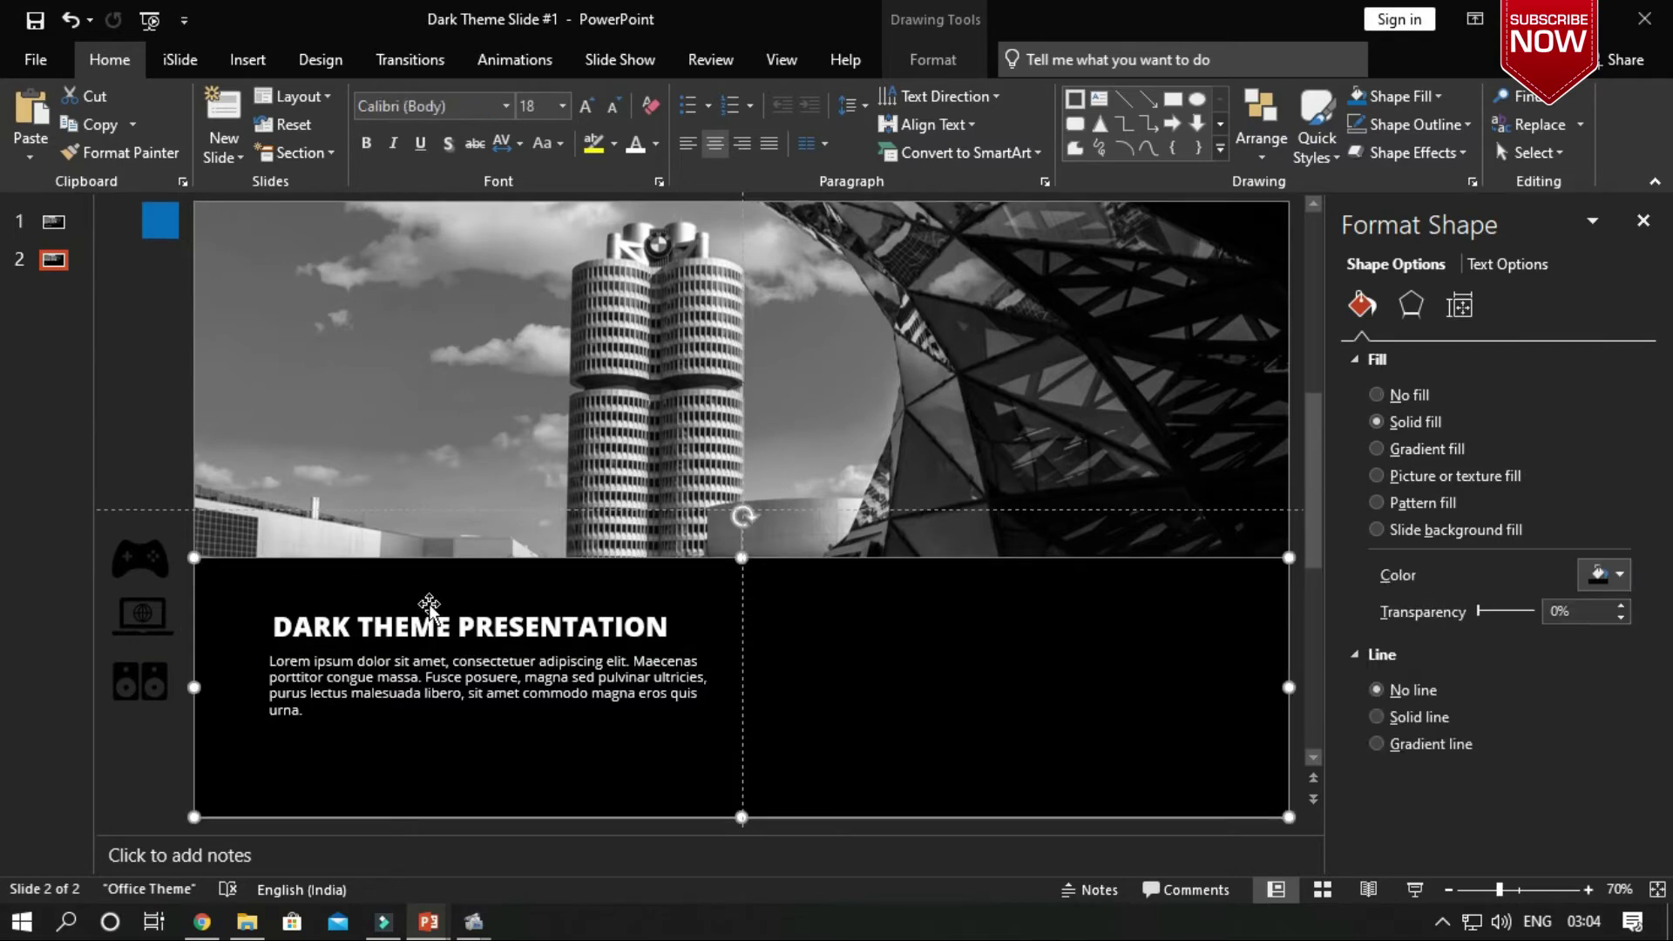
{"action": "key", "text": "ctrl+z"}
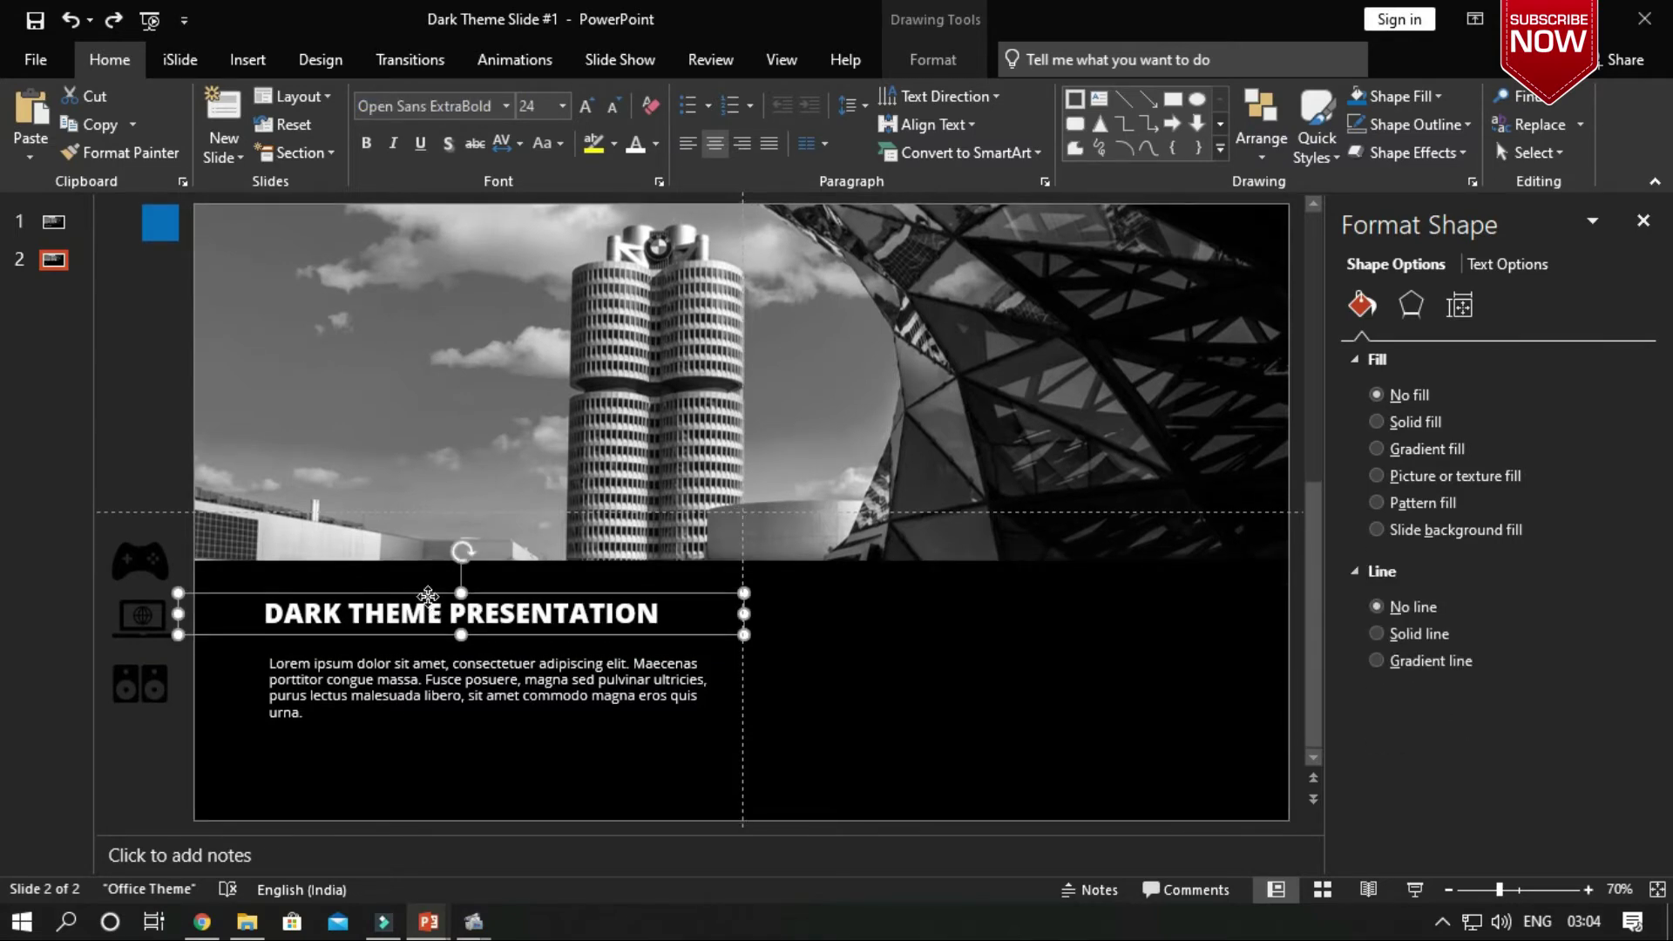
{"action": "left_click_drag", "start_coordinate": [428, 597], "coordinate": [428, 612]}
Step: Group the heading and the lorem ipsum body text into one unit
{"action": "left_click", "coordinate": [408, 651]}
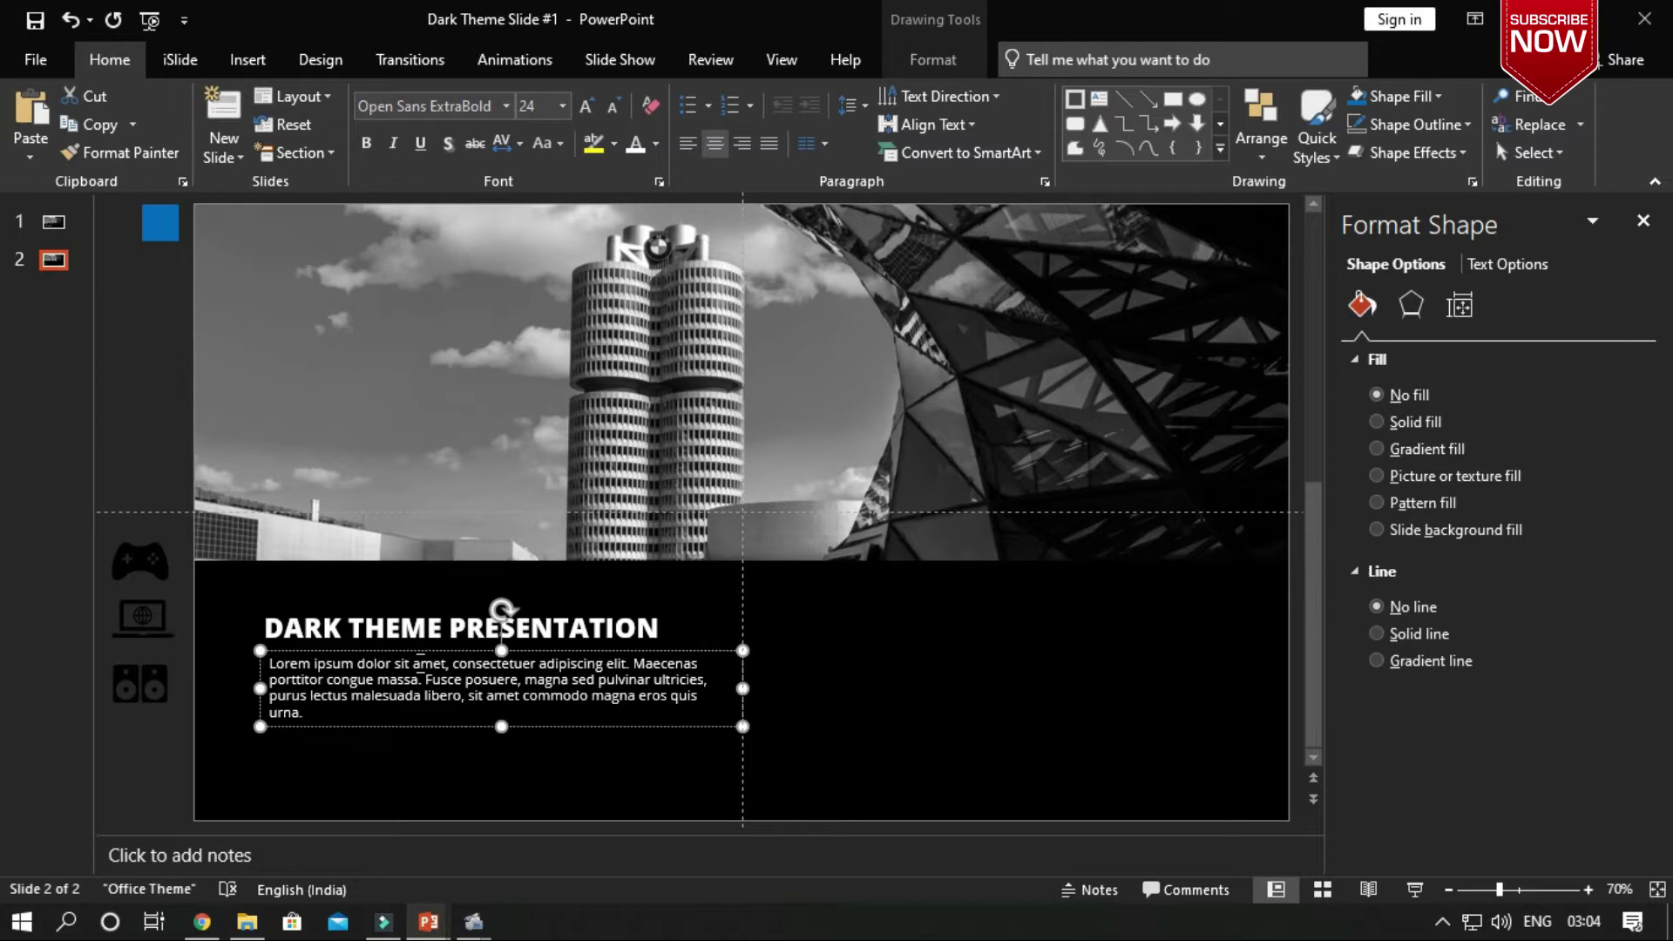
{"action": "left_click", "coordinate": [409, 620]}
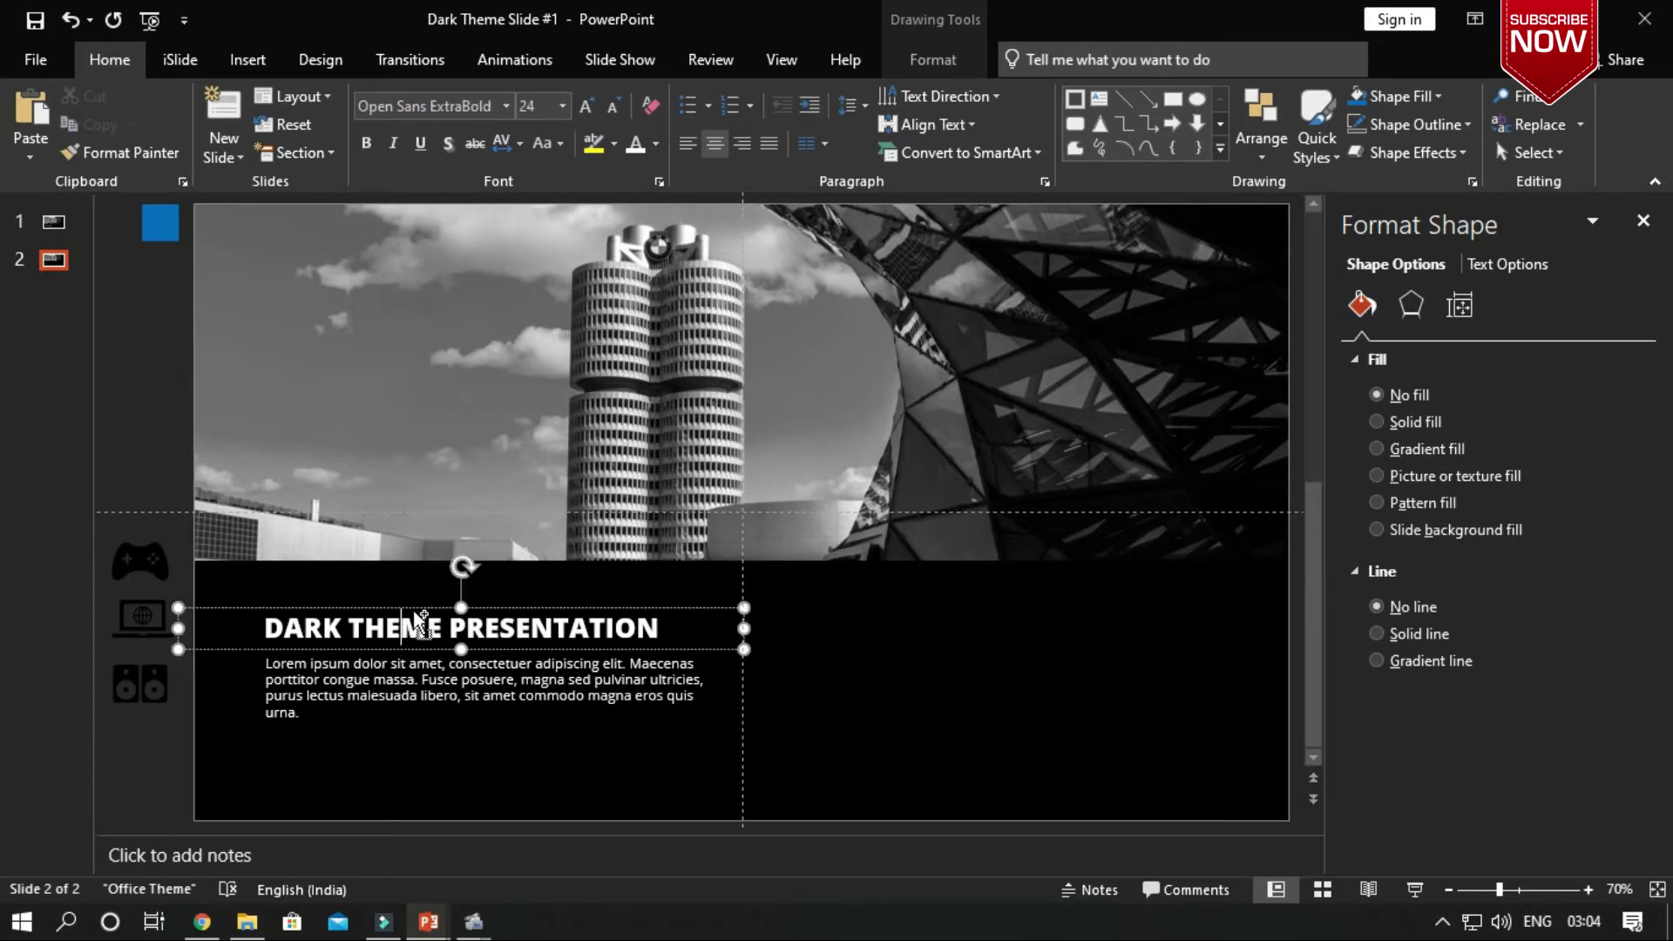
{"action": "left_click", "coordinate": [453, 597]}
{"action": "left_click", "coordinate": [436, 628]}
{"action": "left_click", "coordinate": [414, 663]}
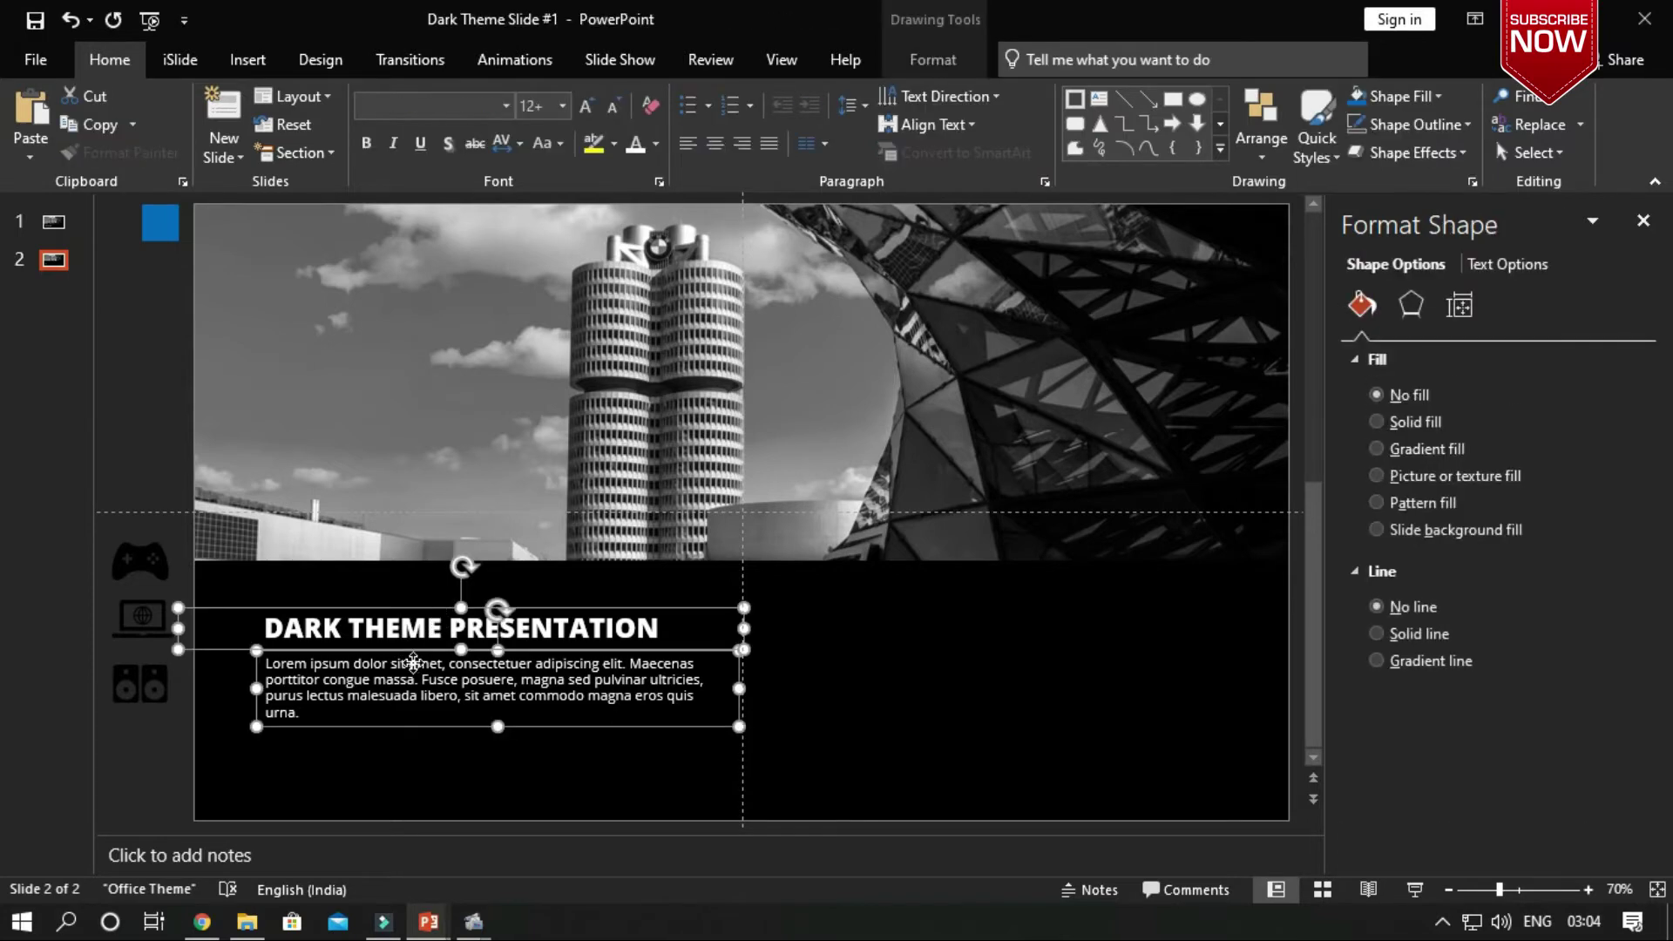
{"action": "right_click", "coordinate": [414, 663]}
{"action": "left_click", "coordinate": [403, 648], "text": "shift"}
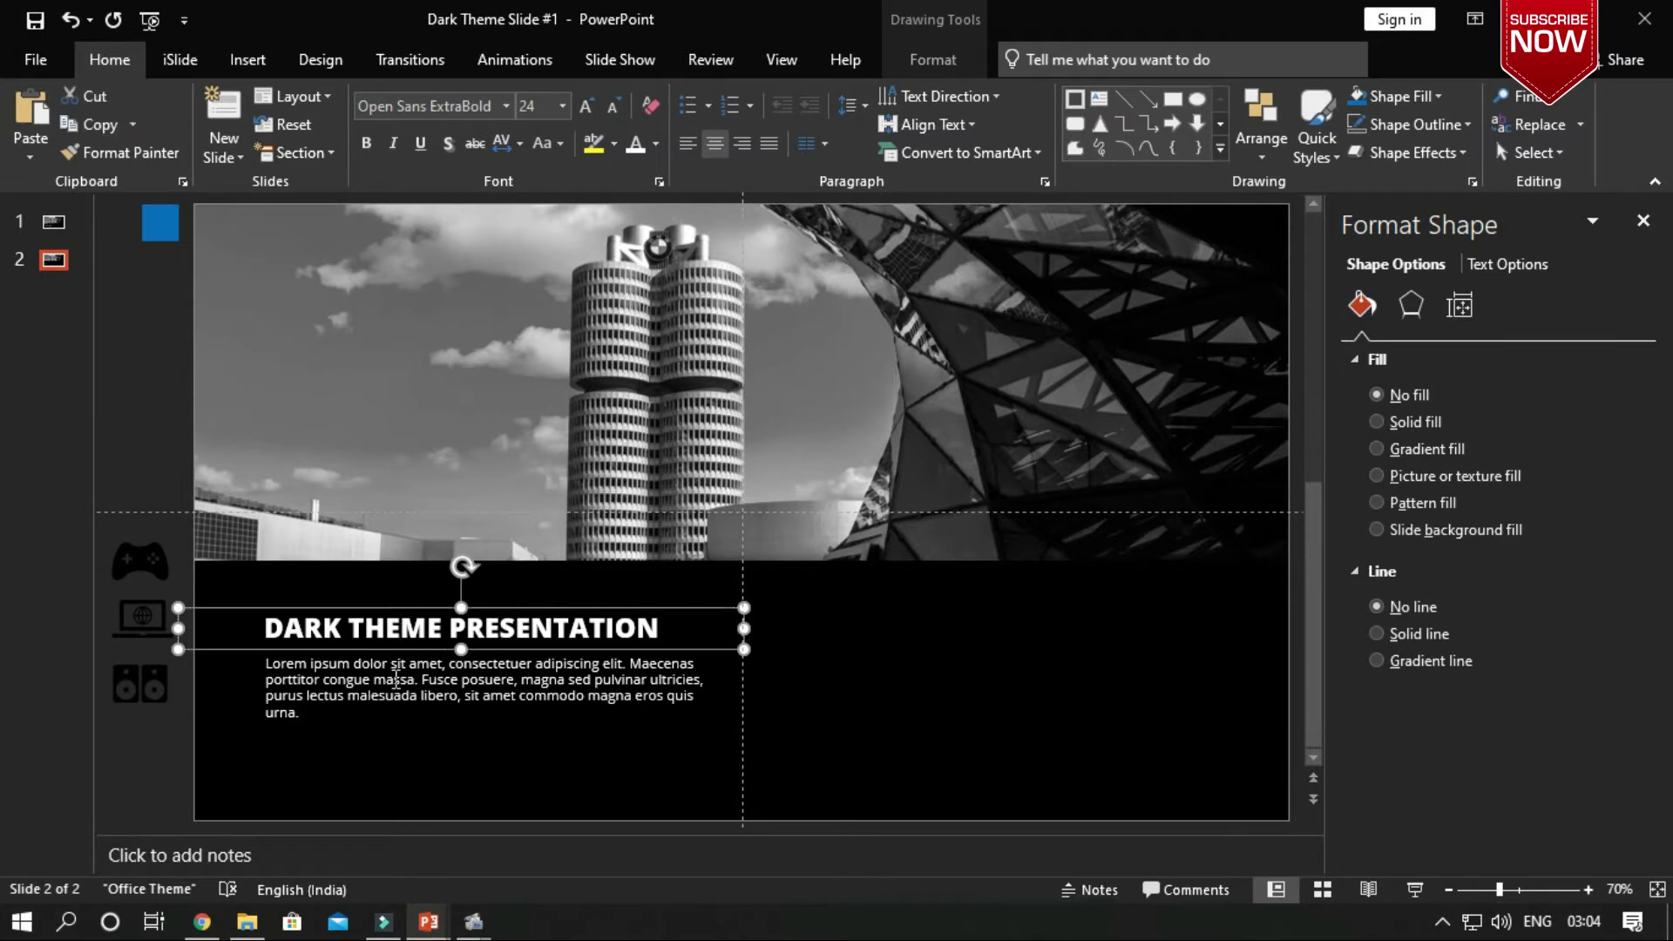
{"action": "right_click", "coordinate": [397, 663]}
{"action": "mouse_move", "coordinate": [460, 392]}
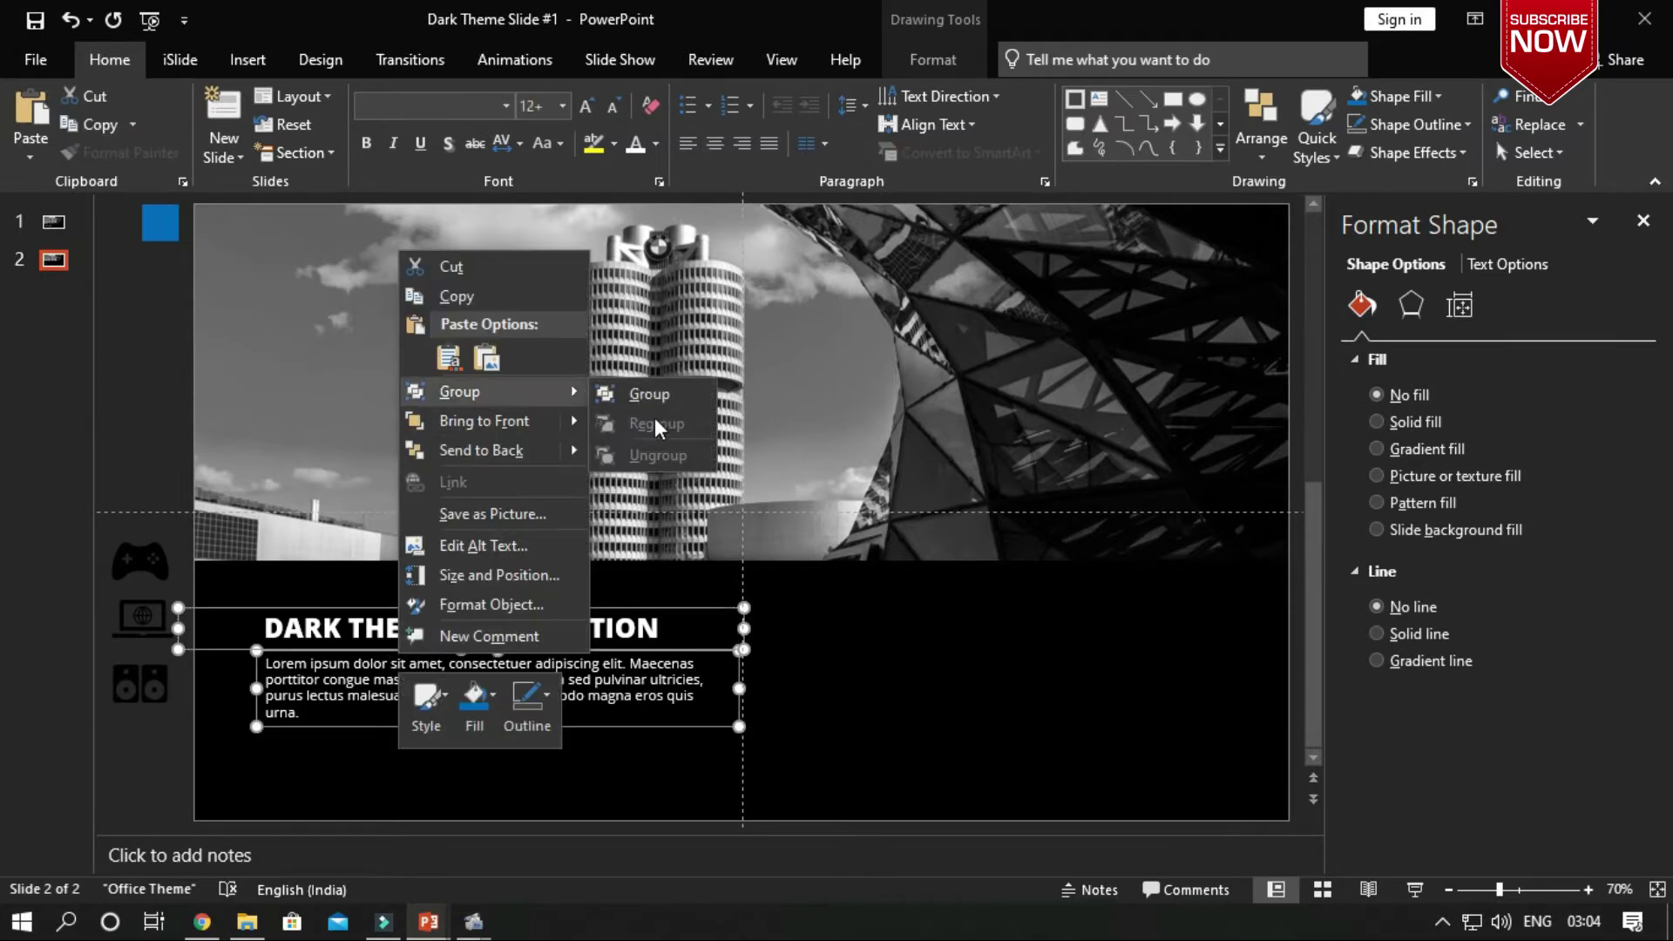
{"action": "left_click", "coordinate": [662, 397]}
Step: Align the text group to the black band's middle and nudge it slightly left
{"action": "left_click", "coordinate": [703, 568], "text": "shift"}
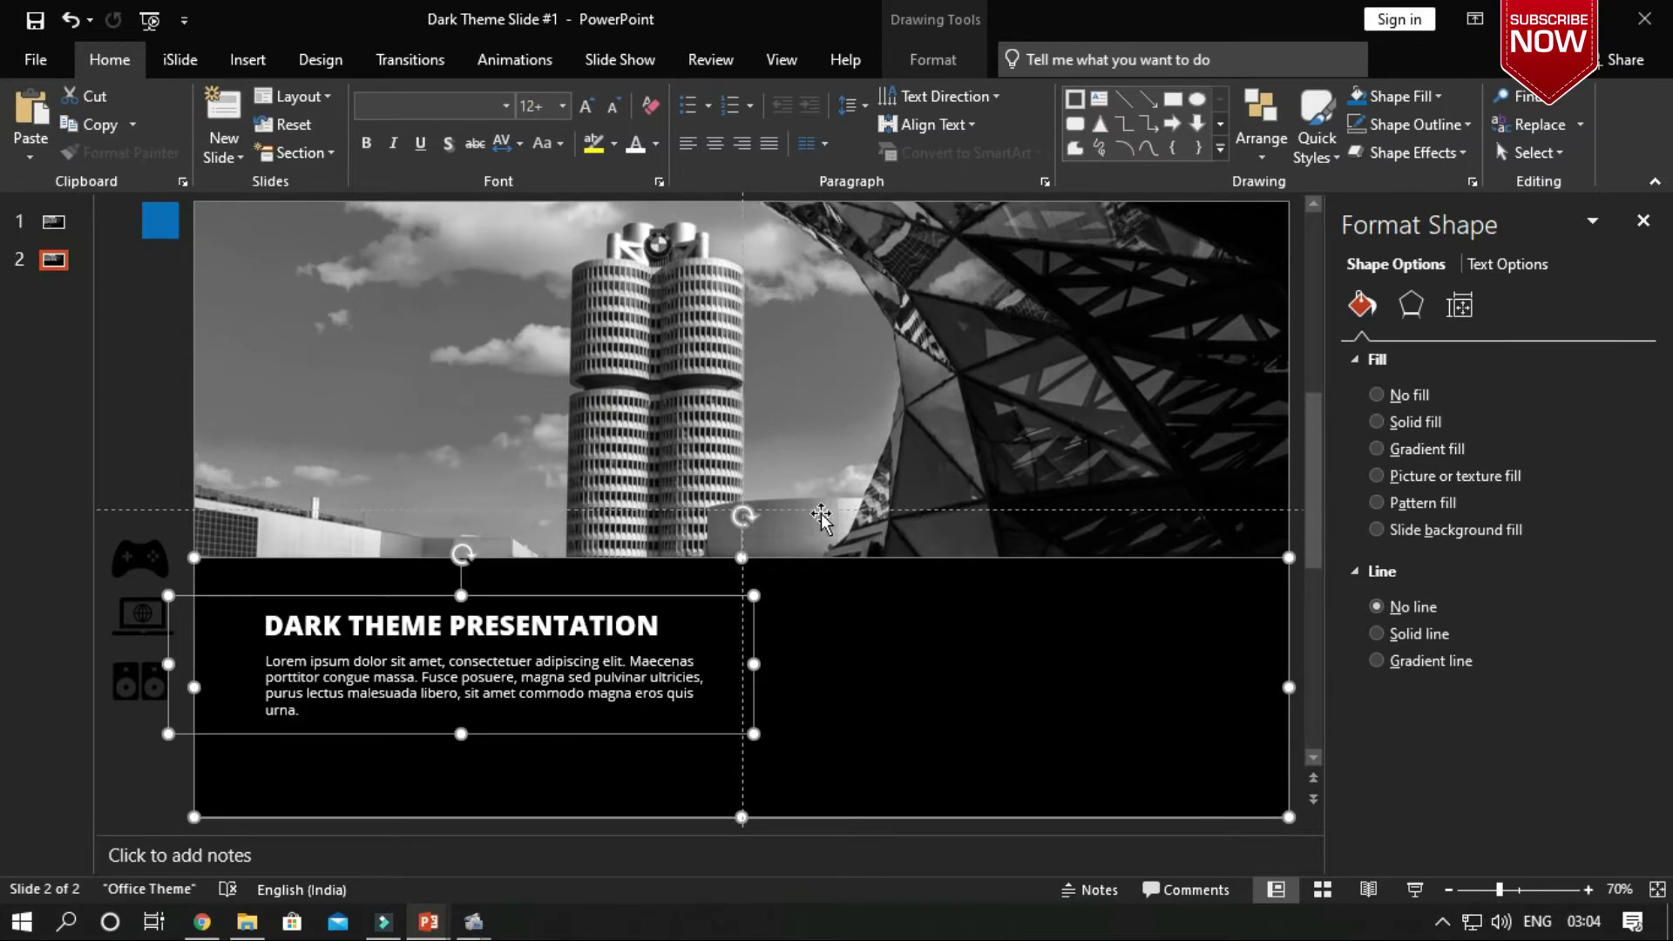
{"action": "left_click", "coordinate": [1261, 131]}
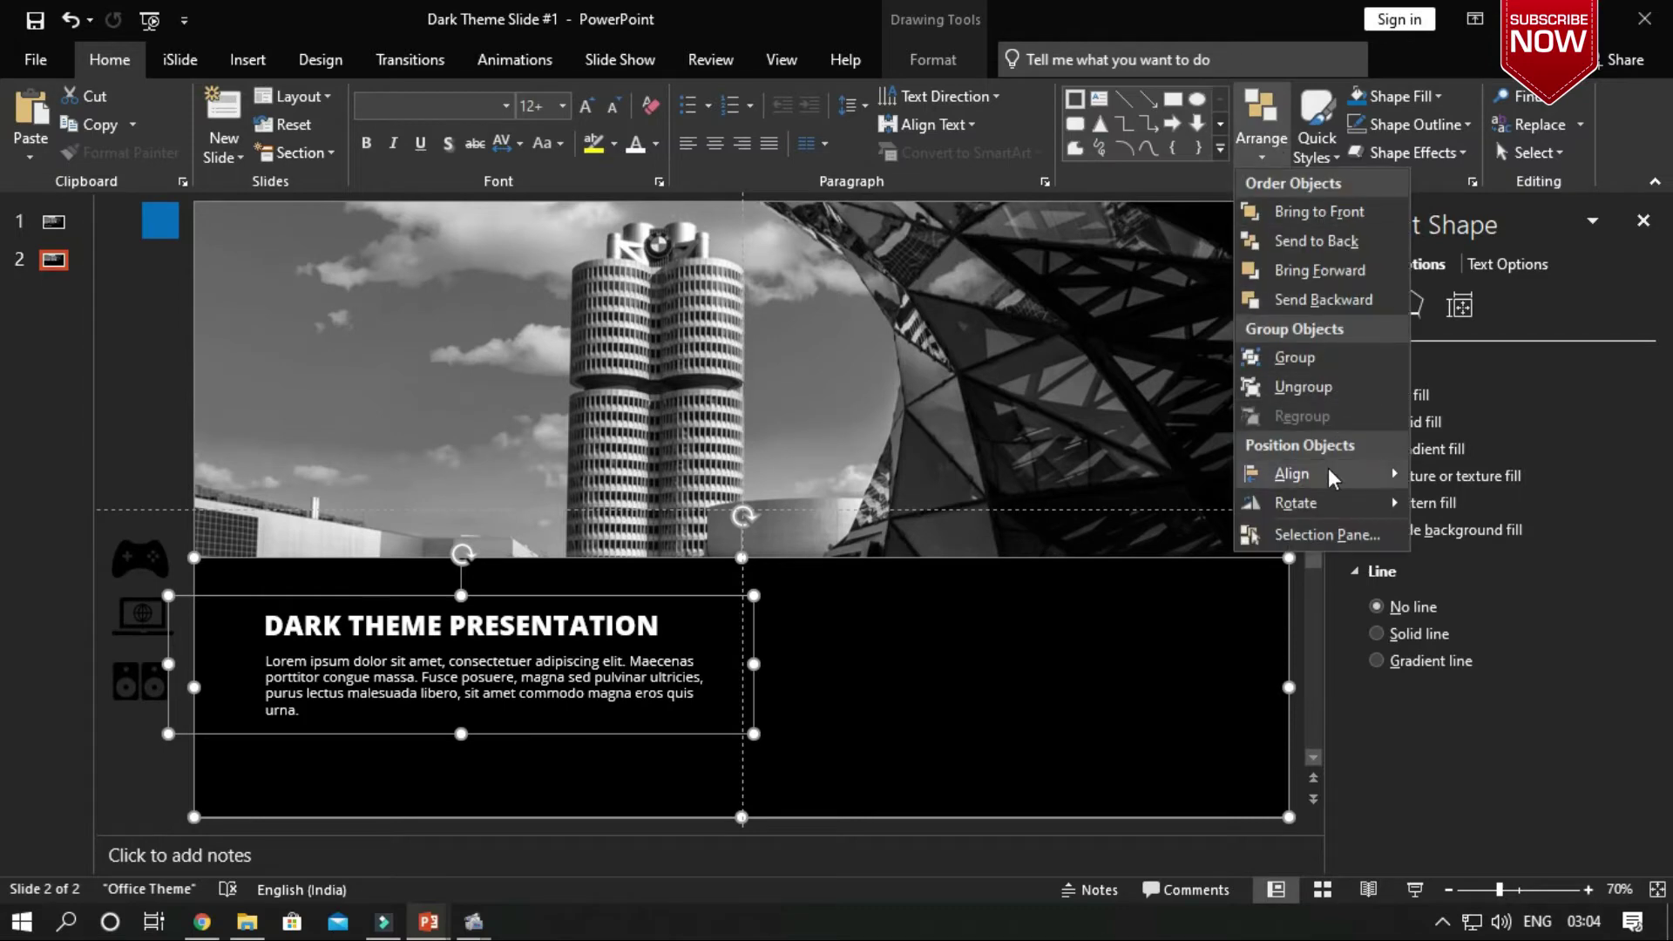
{"action": "mouse_move", "coordinate": [1291, 473]}
{"action": "left_click", "coordinate": [1510, 598]}
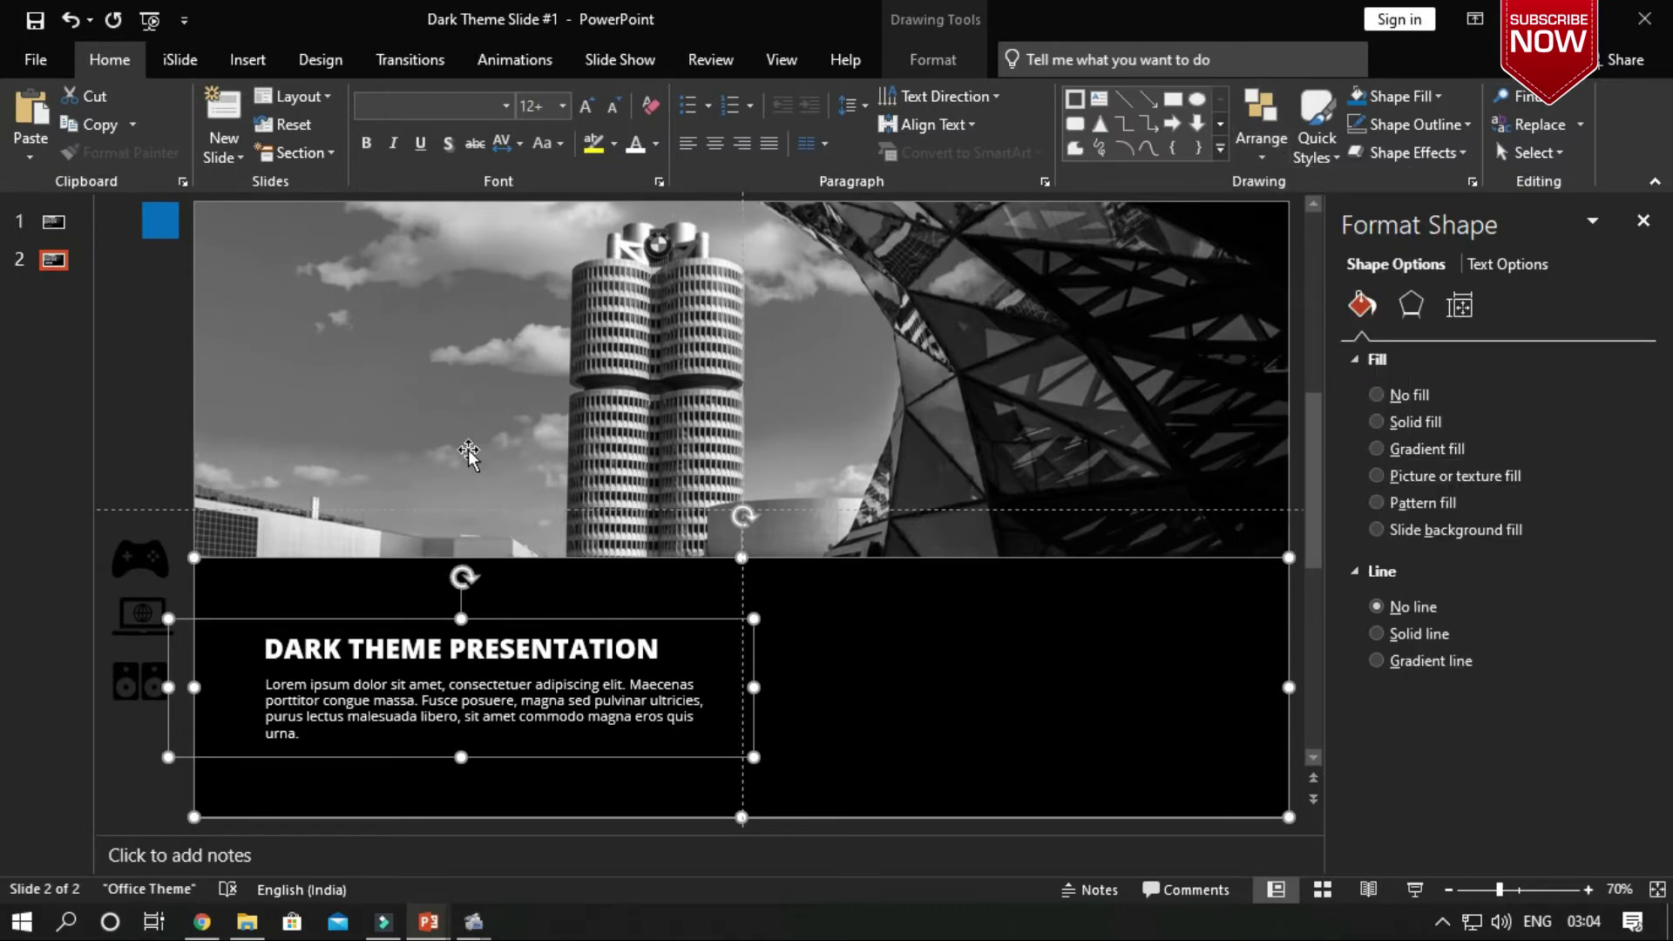
{"action": "left_click", "coordinate": [468, 452]}
{"action": "left_click", "coordinate": [537, 630]}
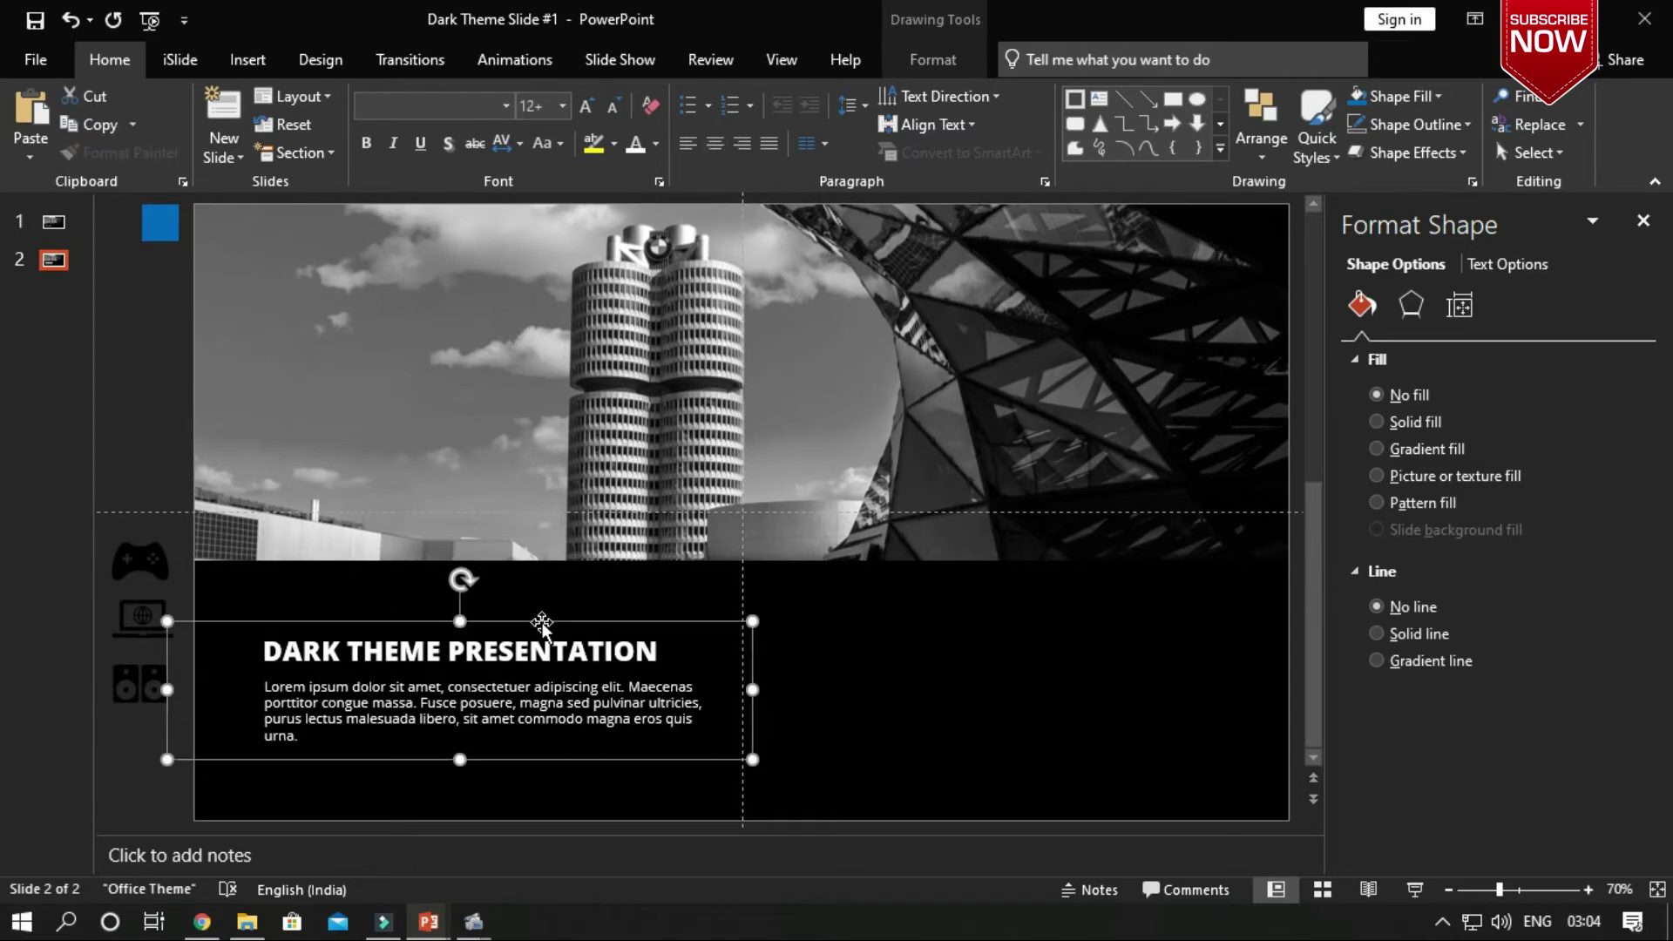
{"action": "key", "text": "Left"}
{"action": "key", "text": "Left"}
{"action": "key", "text": "Left"}
{"action": "key", "text": "Left"}
{"action": "key", "text": "Left"}
{"action": "key", "text": "Left"}
{"action": "key", "text": "Left"}
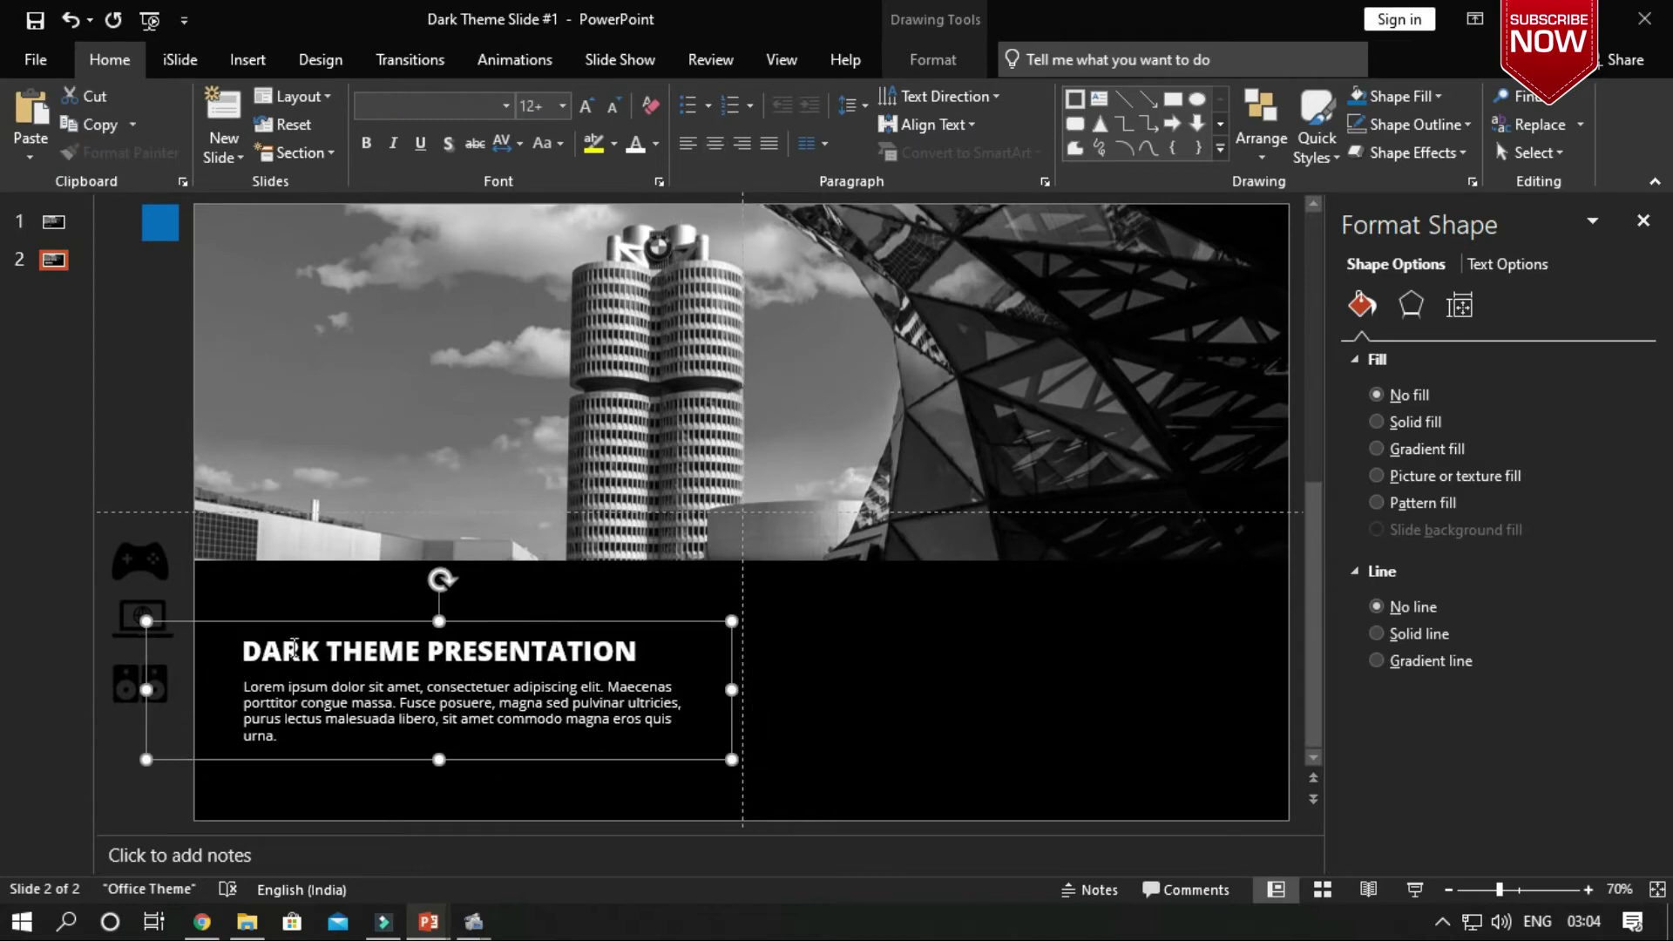
Step: Fill the gamepad, laptop and speaker icons with the blue square's colour via the eyedropper
{"action": "left_click", "coordinate": [168, 449]}
{"action": "left_click", "coordinate": [139, 562]}
{"action": "left_click", "coordinate": [144, 614], "text": "shift"}
{"action": "left_click", "coordinate": [146, 685], "text": "shift"}
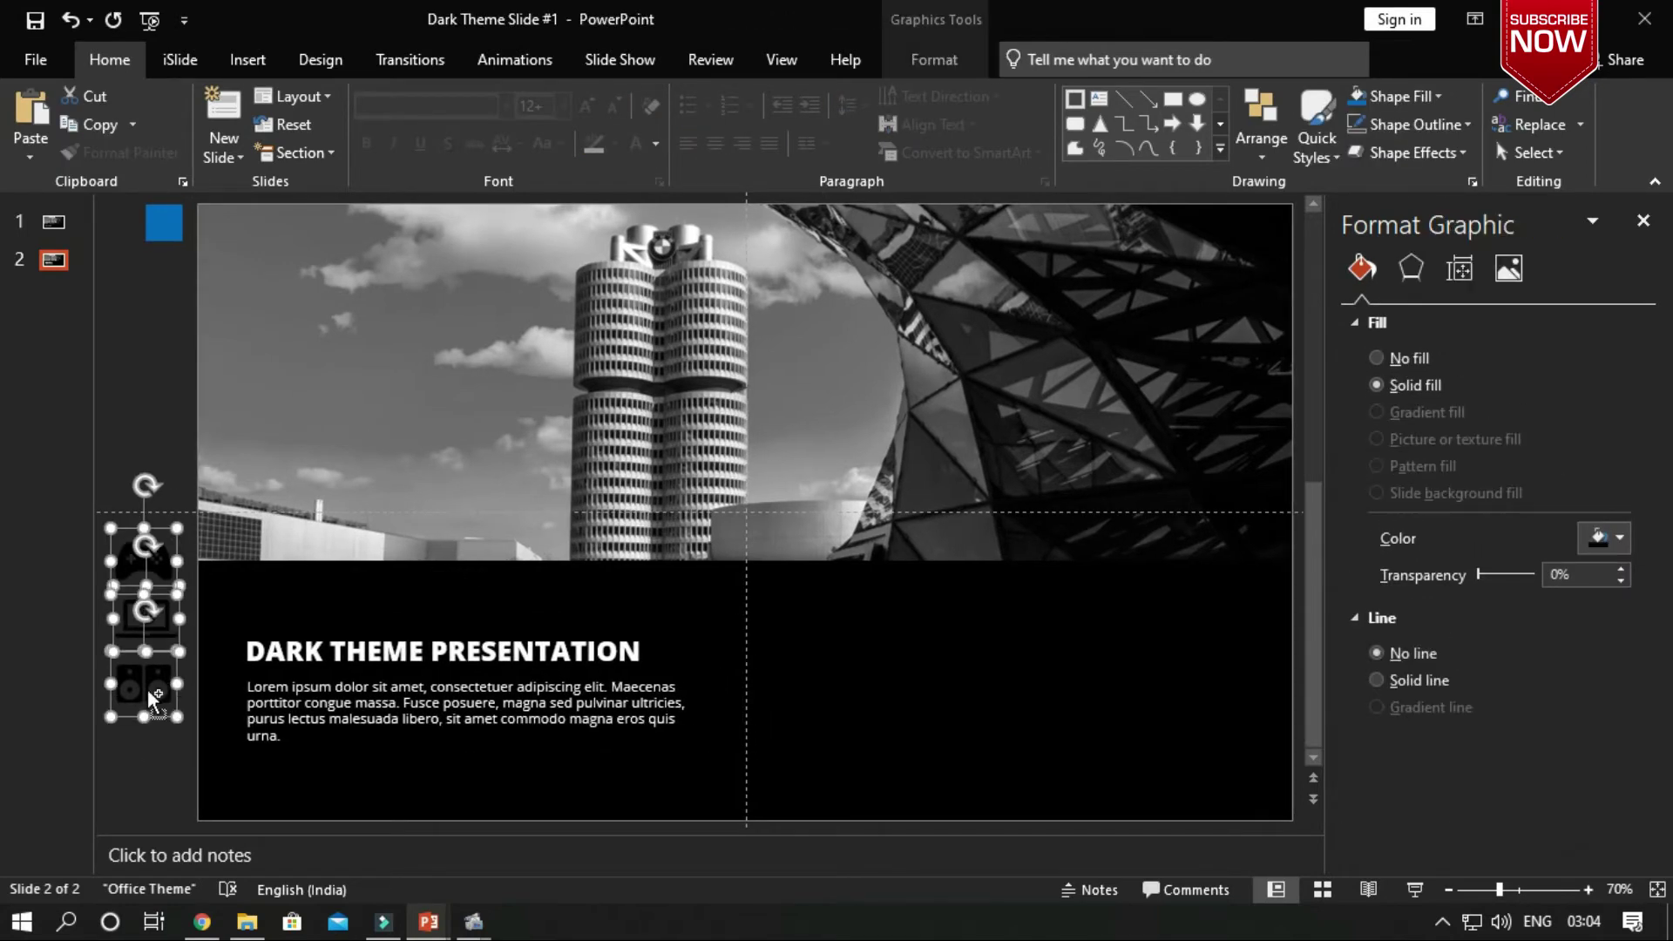
{"action": "left_click", "coordinate": [934, 59]}
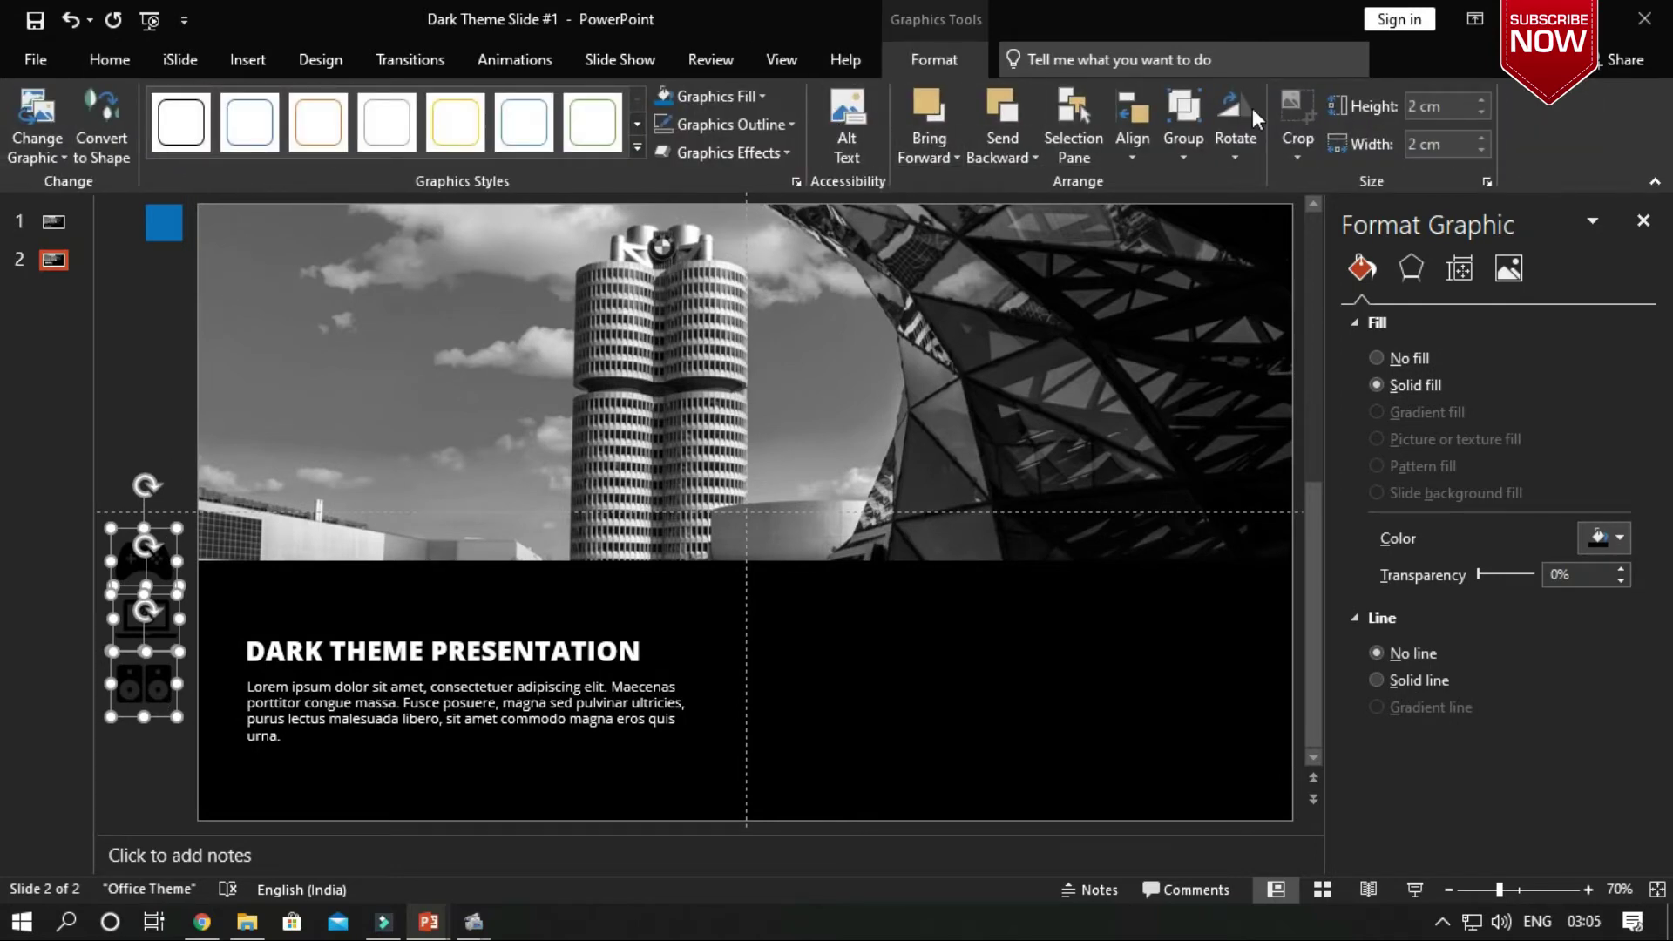
{"action": "left_click", "coordinate": [751, 97]}
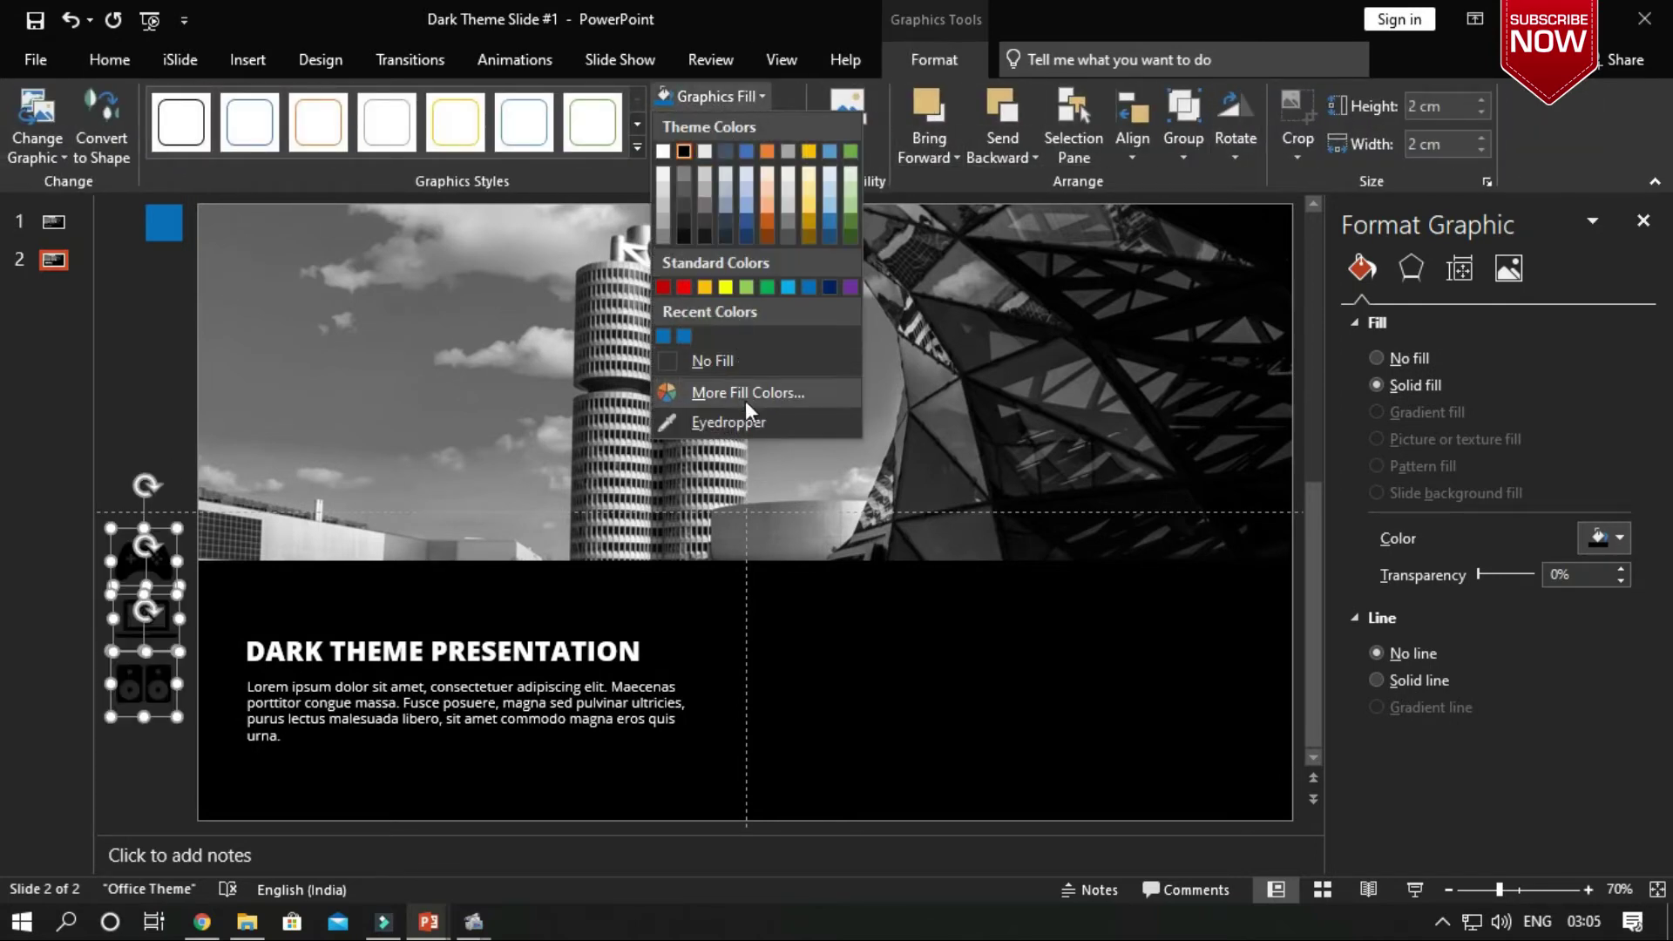
{"action": "left_click", "coordinate": [728, 422]}
{"action": "left_click", "coordinate": [167, 223]}
Step: Drag the gamepad icon onto the black band, then undo the move
{"action": "left_click", "coordinate": [145, 415]}
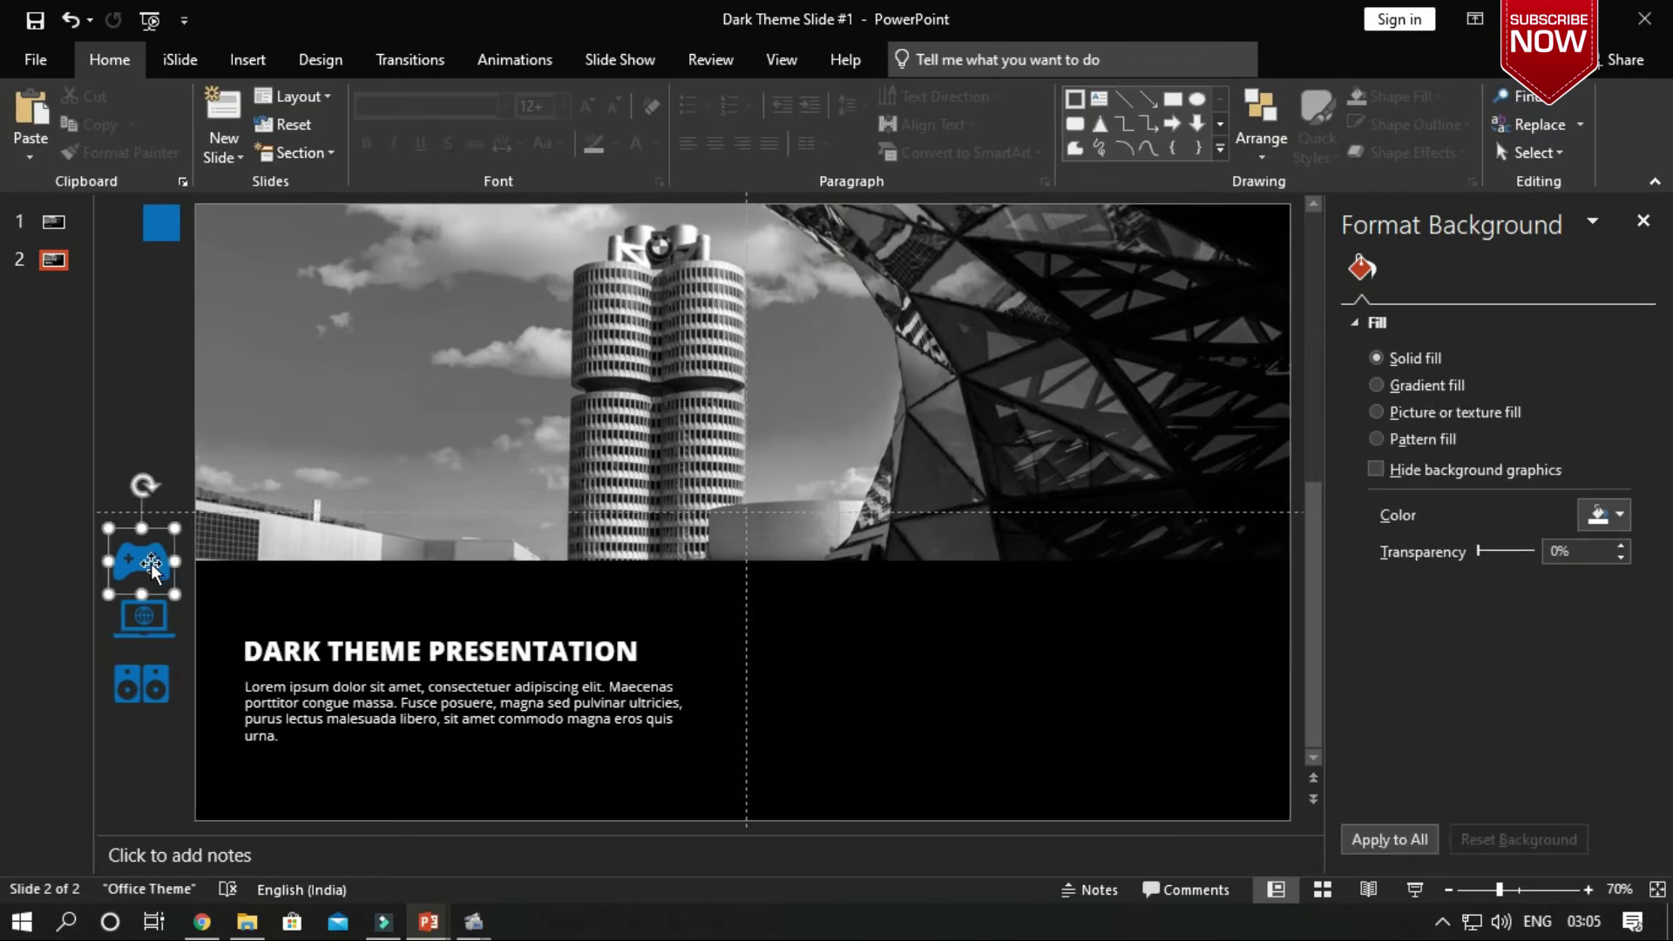
{"action": "left_click_drag", "start_coordinate": [142, 558], "coordinate": [794, 662]}
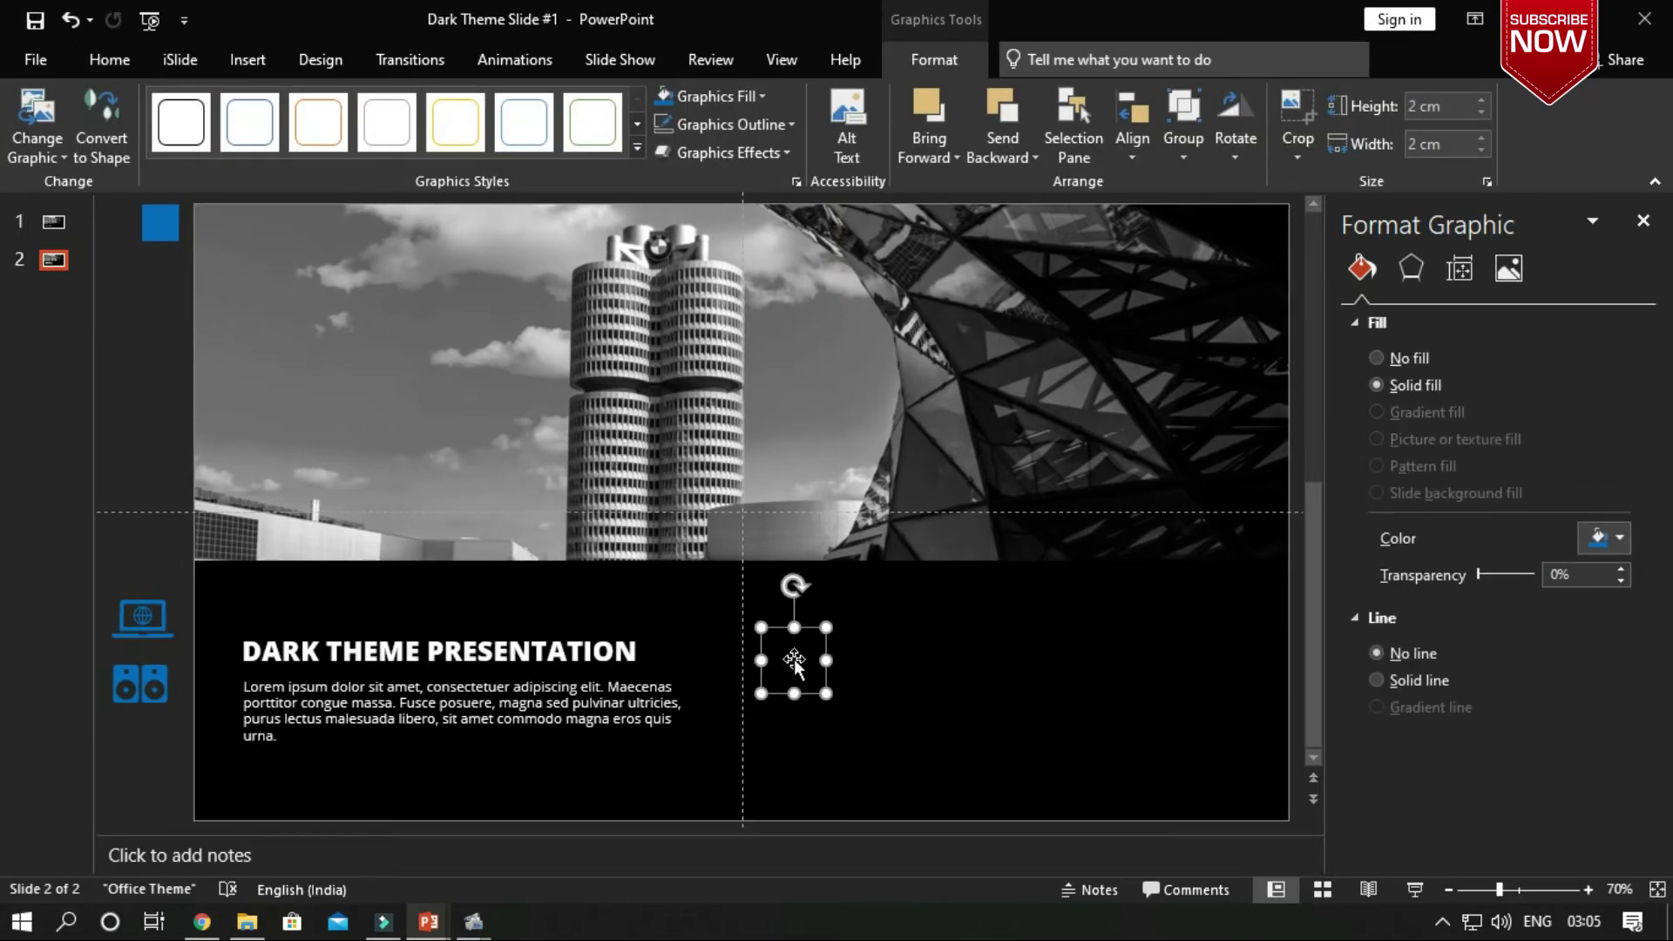
{"action": "left_click", "coordinate": [794, 660]}
{"action": "right_click", "coordinate": [794, 659]}
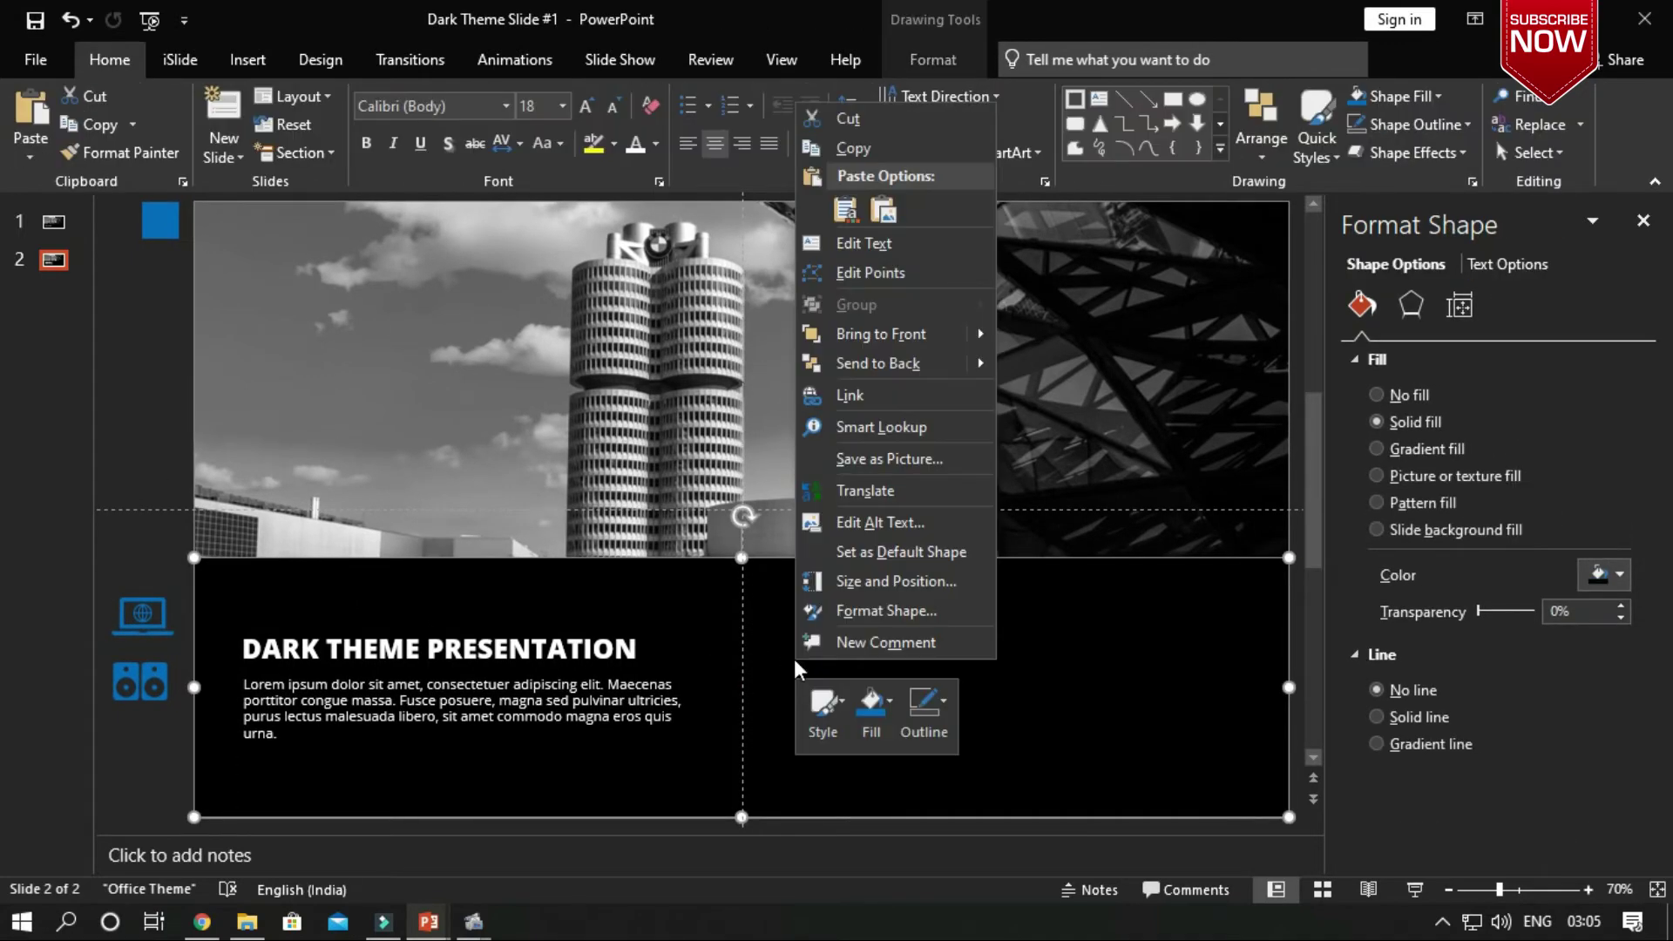
{"action": "key", "text": "Escape"}
{"action": "key", "text": "ctrl+z"}
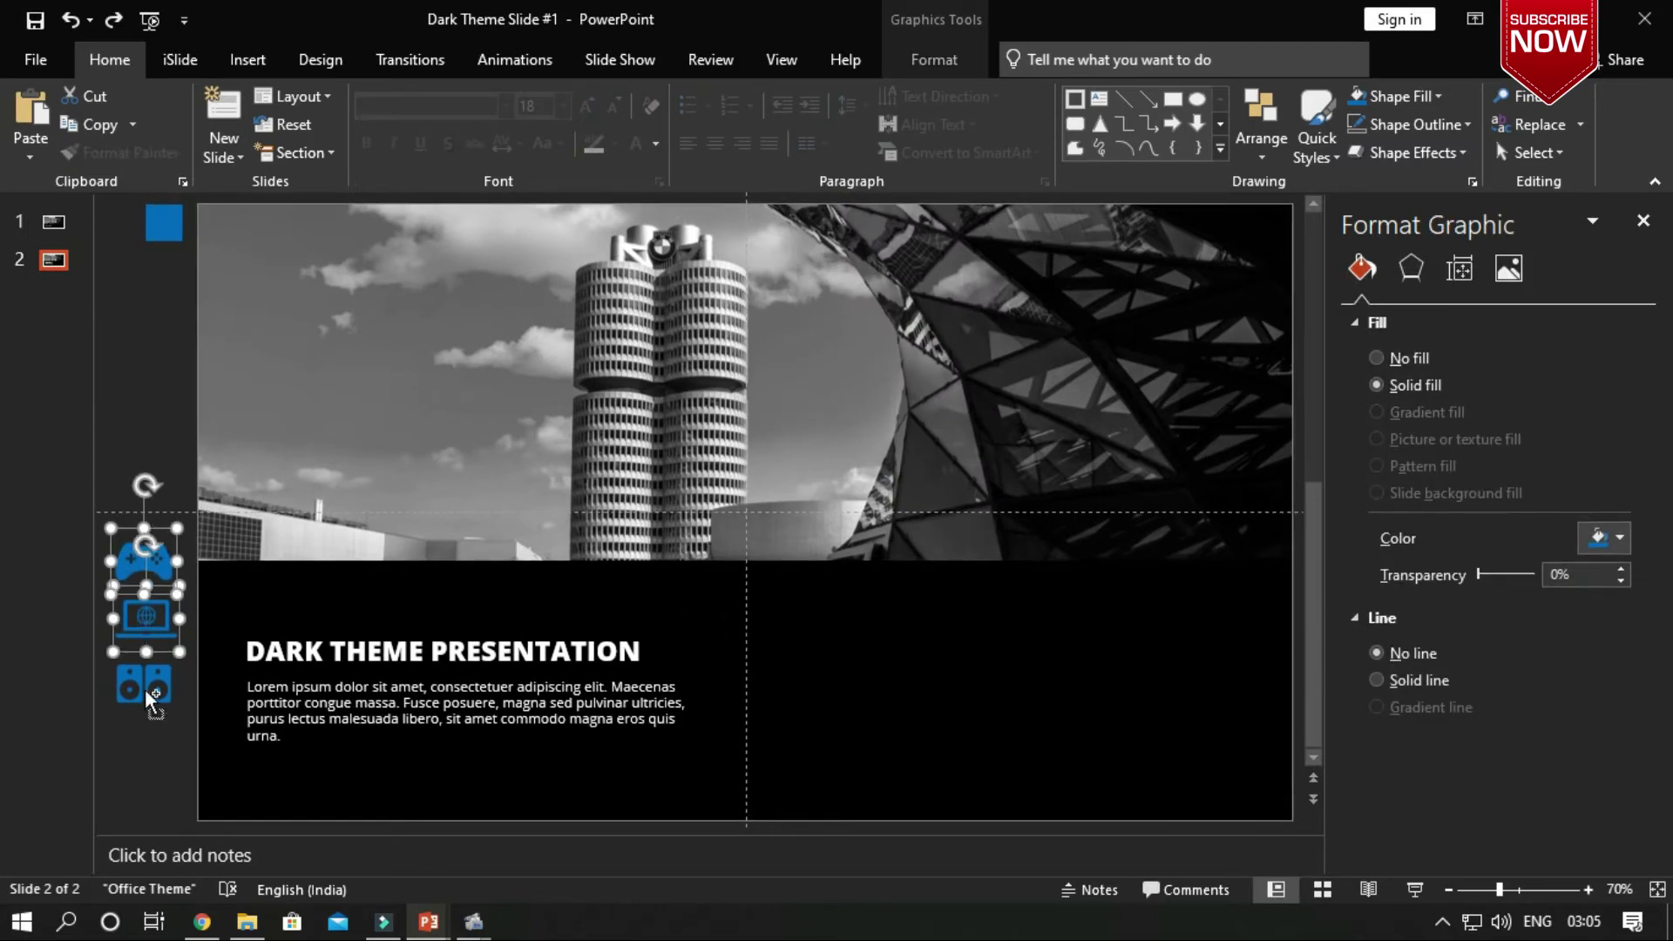
{"action": "right_click", "coordinate": [144, 688]}
{"action": "left_click", "coordinate": [258, 462]}
{"action": "left_click", "coordinate": [150, 521]}
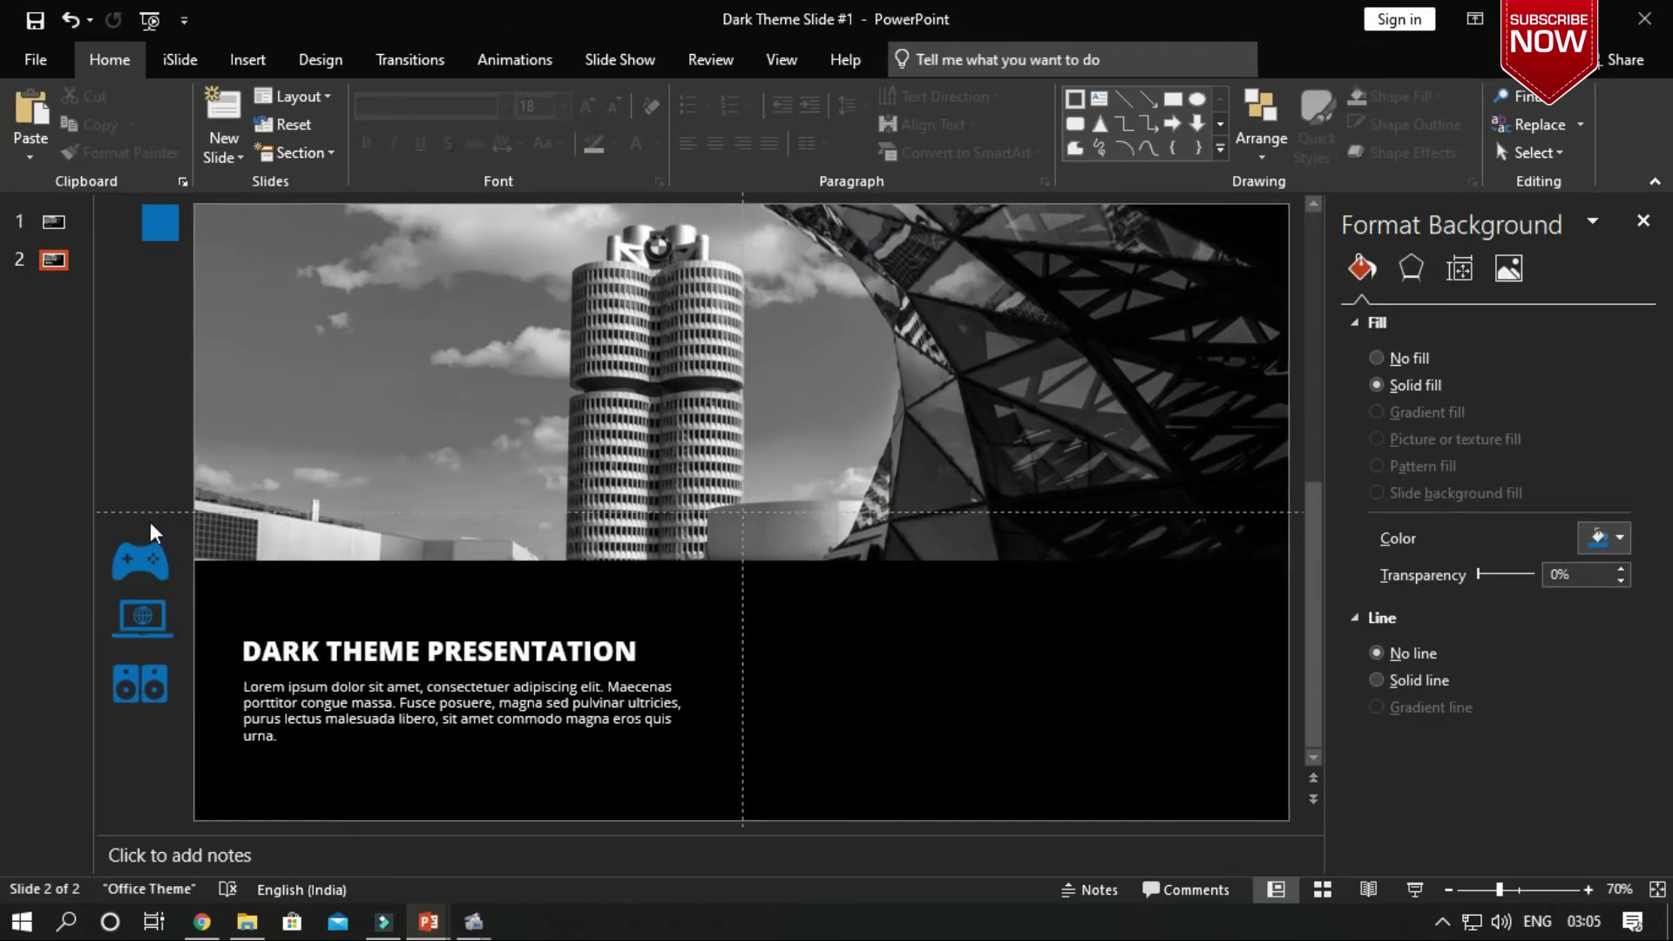
Step: Place the gamepad, laptop and speaker icons in a row on the band's right half
{"action": "left_click", "coordinate": [145, 560]}
{"action": "left_click_drag", "start_coordinate": [145, 559], "coordinate": [778, 631]}
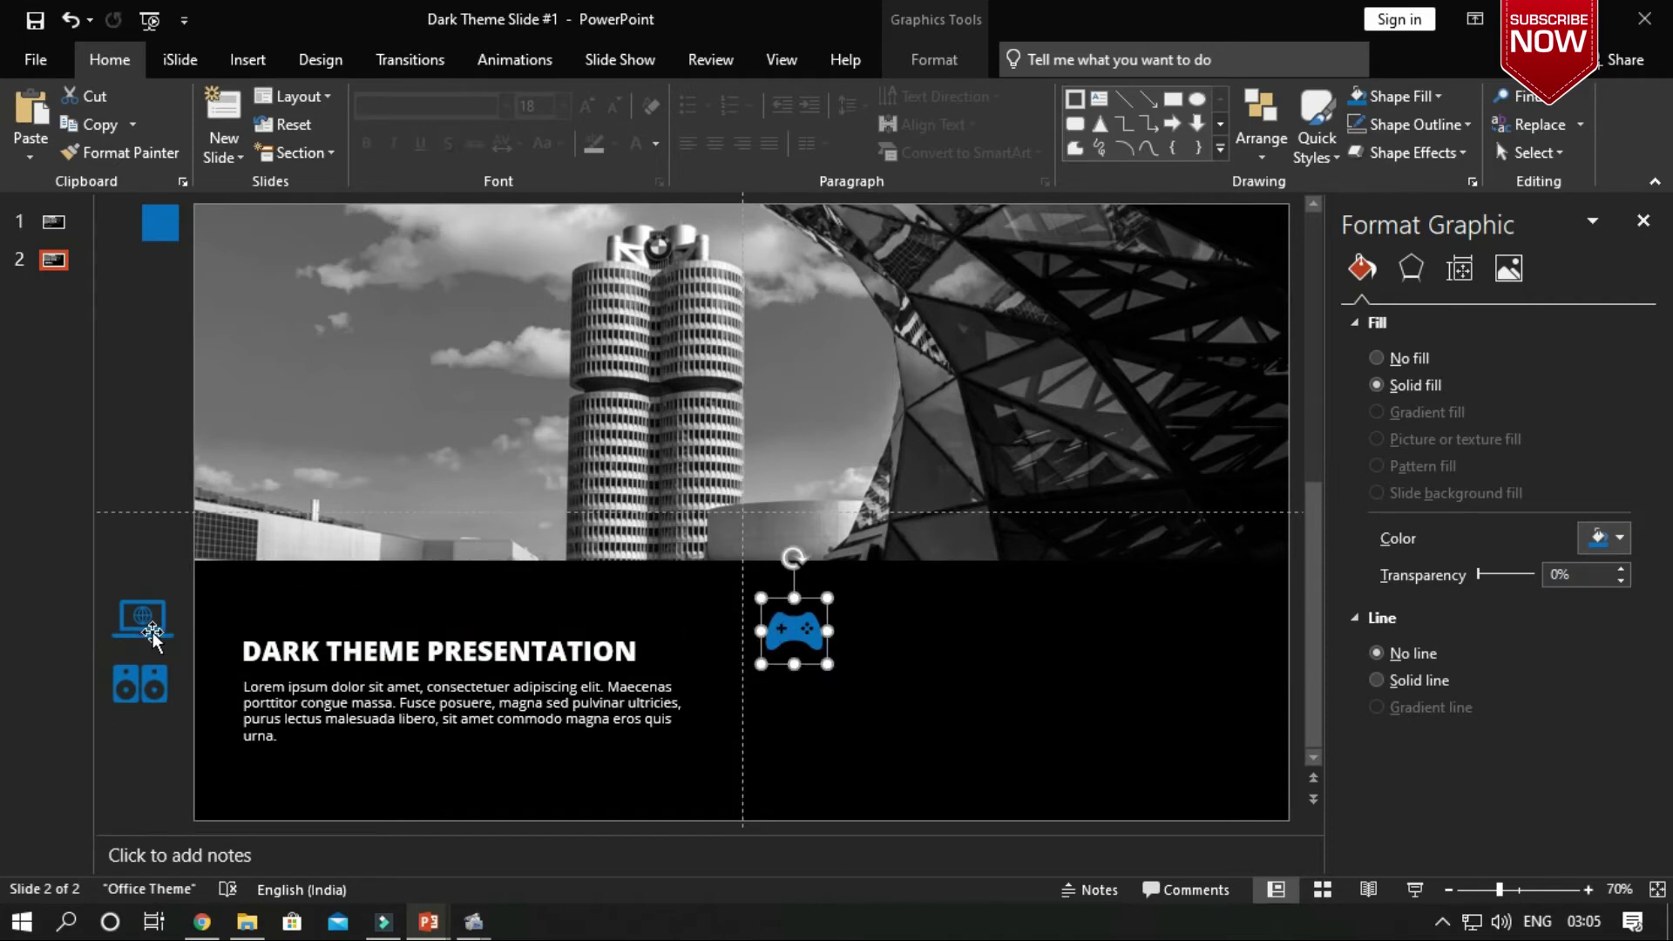
{"action": "left_click_drag", "start_coordinate": [153, 636], "coordinate": [974, 652]}
{"action": "left_click_drag", "start_coordinate": [140, 684], "coordinate": [1140, 642]}
Step: Distribute the three icons horizontally and nudge them slightly left
{"action": "left_click", "coordinate": [942, 634], "text": "shift"}
{"action": "left_click", "coordinate": [779, 638], "text": "shift"}
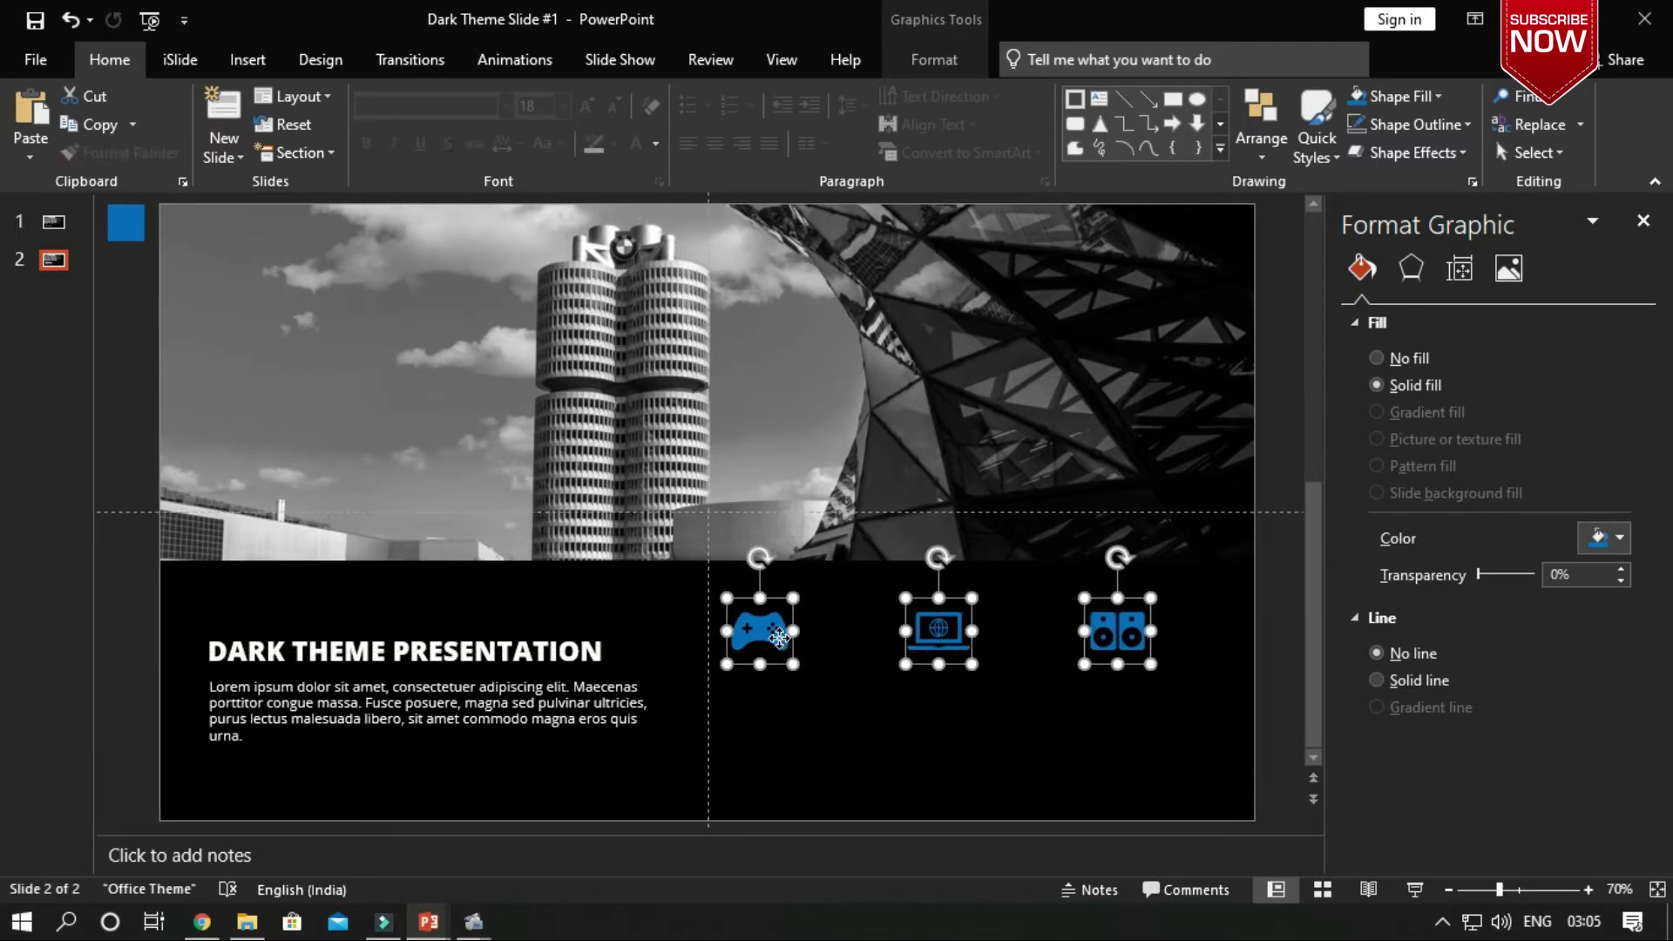
{"action": "right_click", "coordinate": [778, 638]}
{"action": "left_click", "coordinate": [1257, 136]}
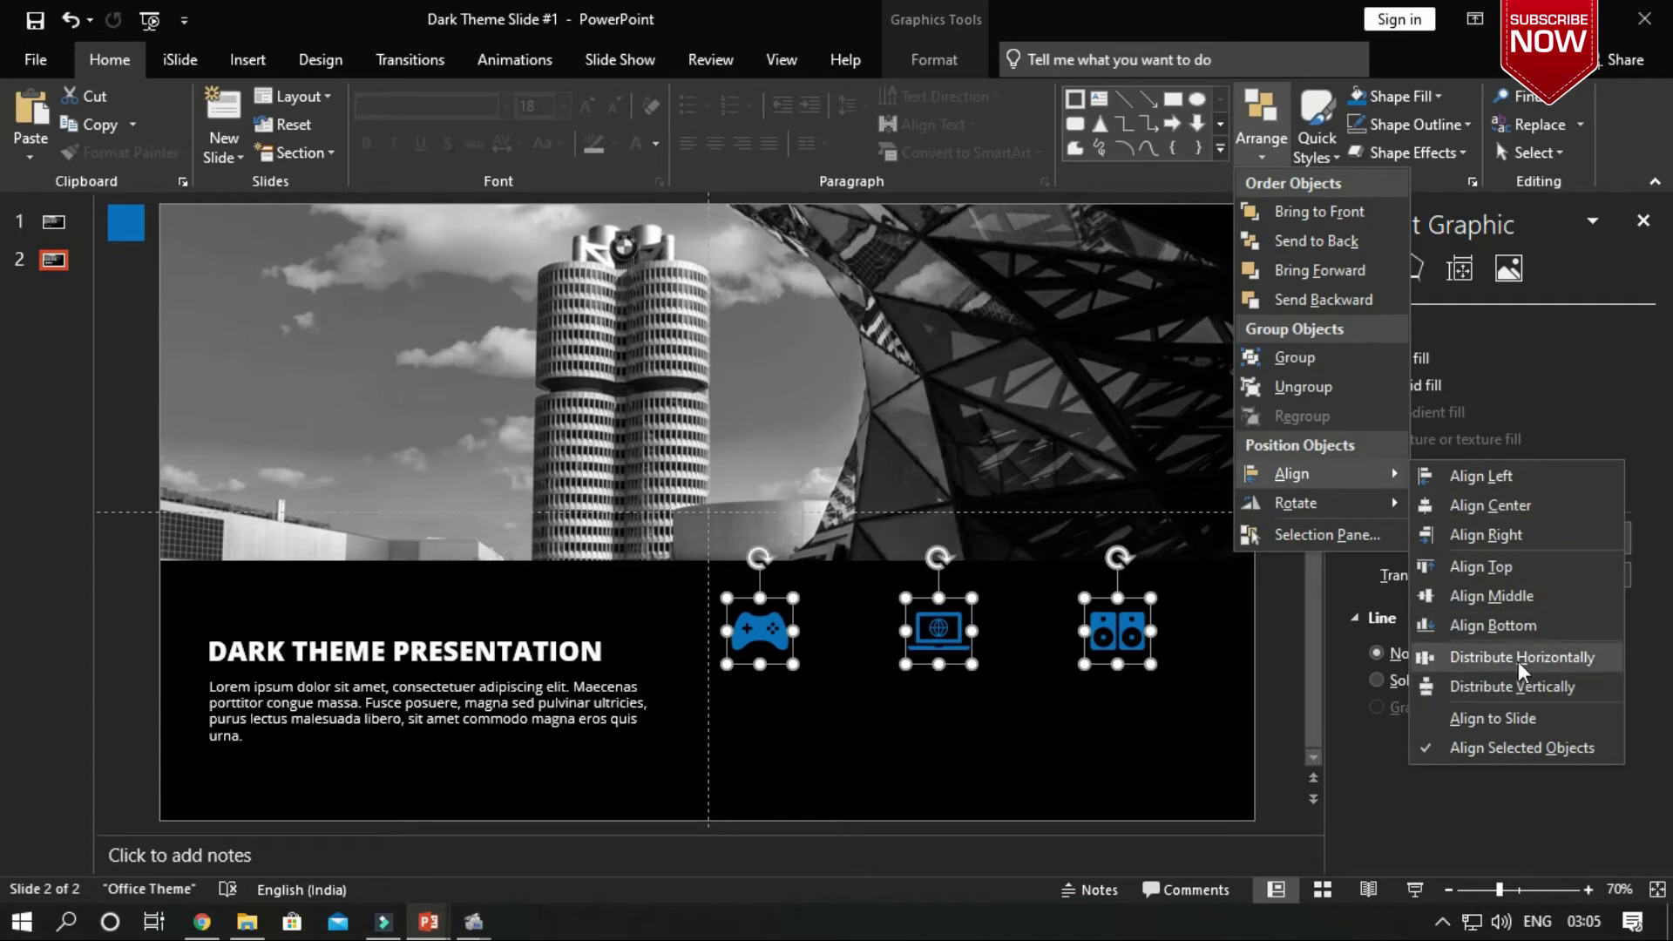
{"action": "left_click", "coordinate": [1519, 661]}
{"action": "left_click_drag", "start_coordinate": [757, 629], "coordinate": [754, 629]}
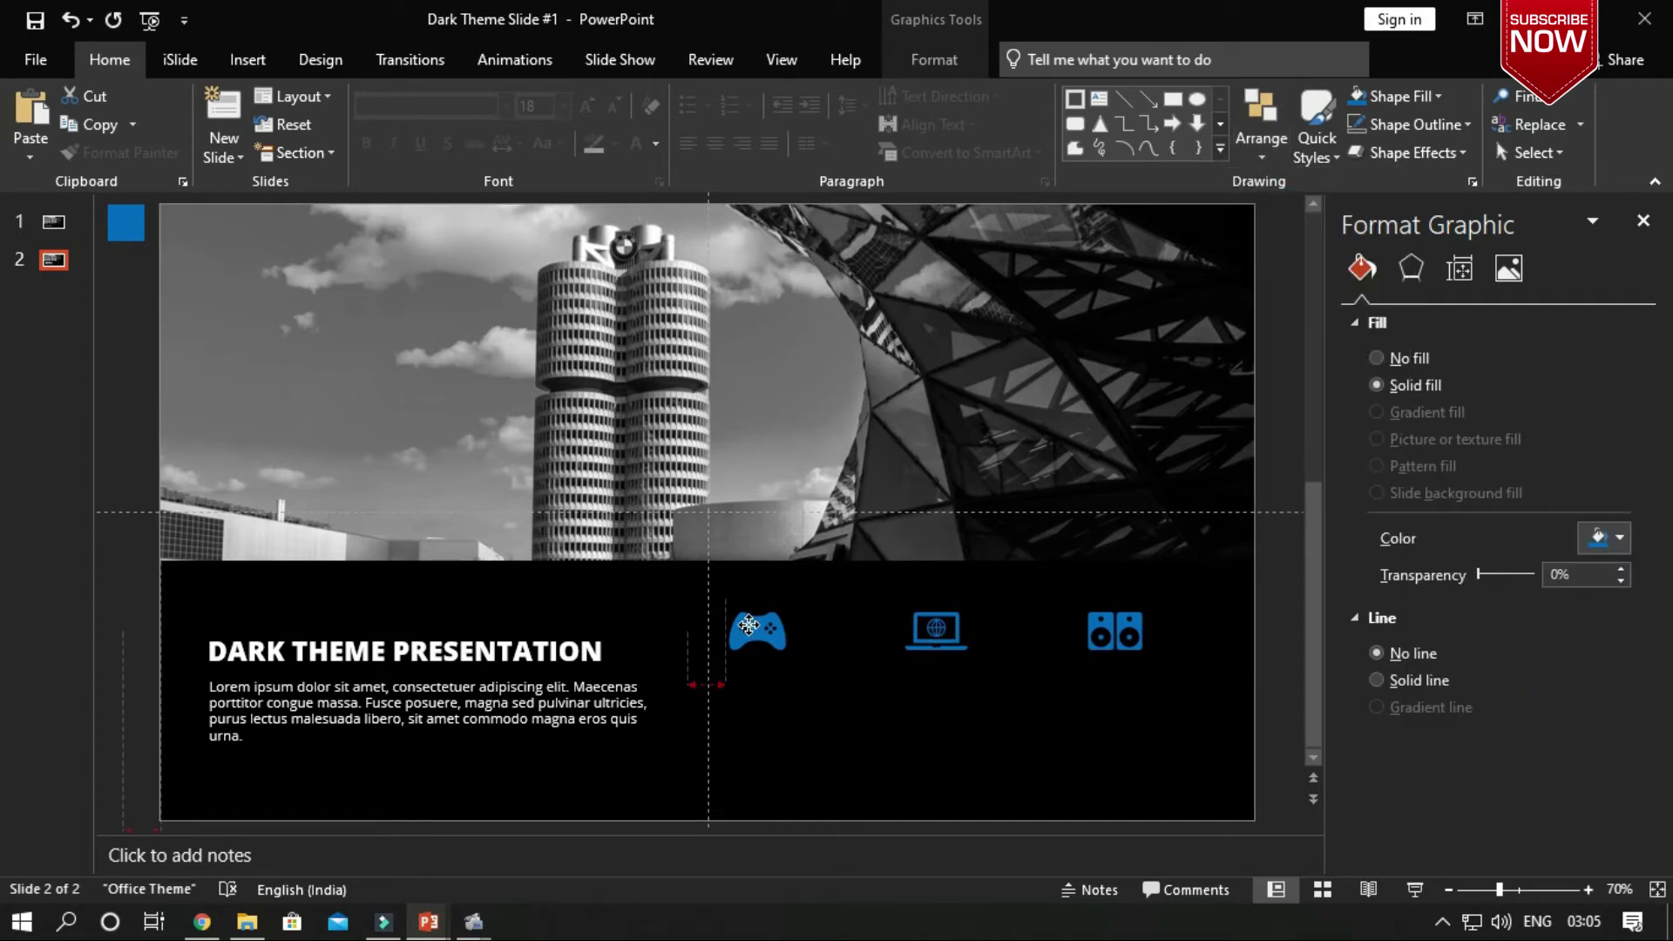
{"action": "left_click", "coordinate": [371, 649]}
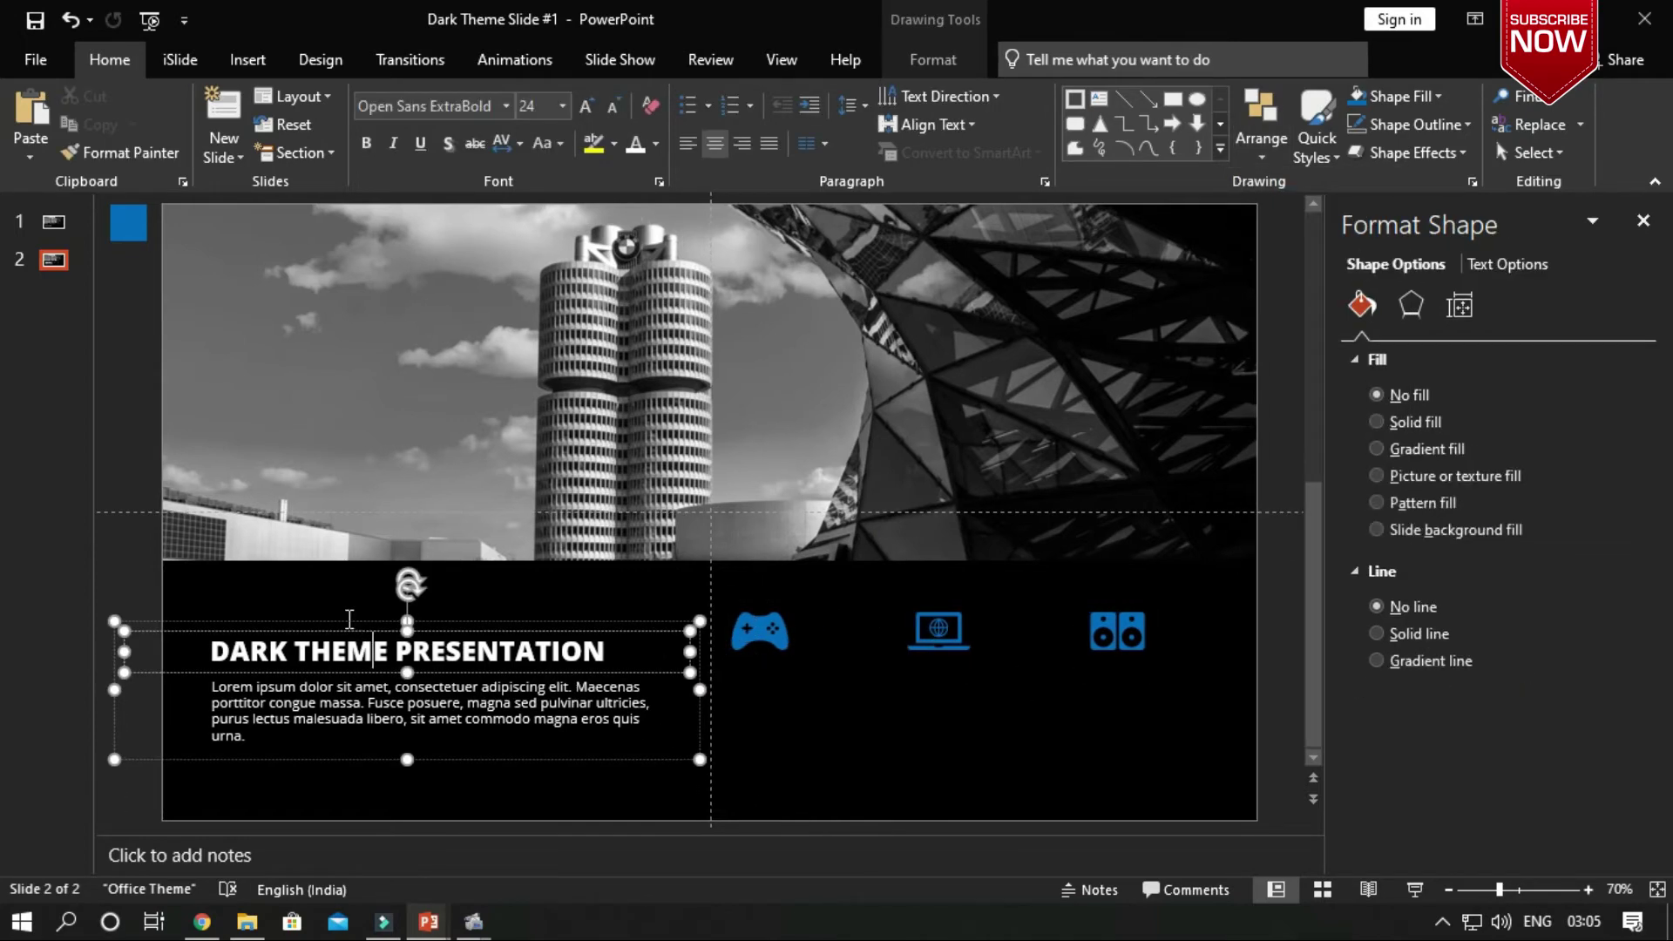
Step: Add a centred Open Sans 'GAMING' caption text box under the gamepad icon
{"action": "left_click", "coordinate": [337, 629]}
{"action": "left_click", "coordinate": [261, 61]}
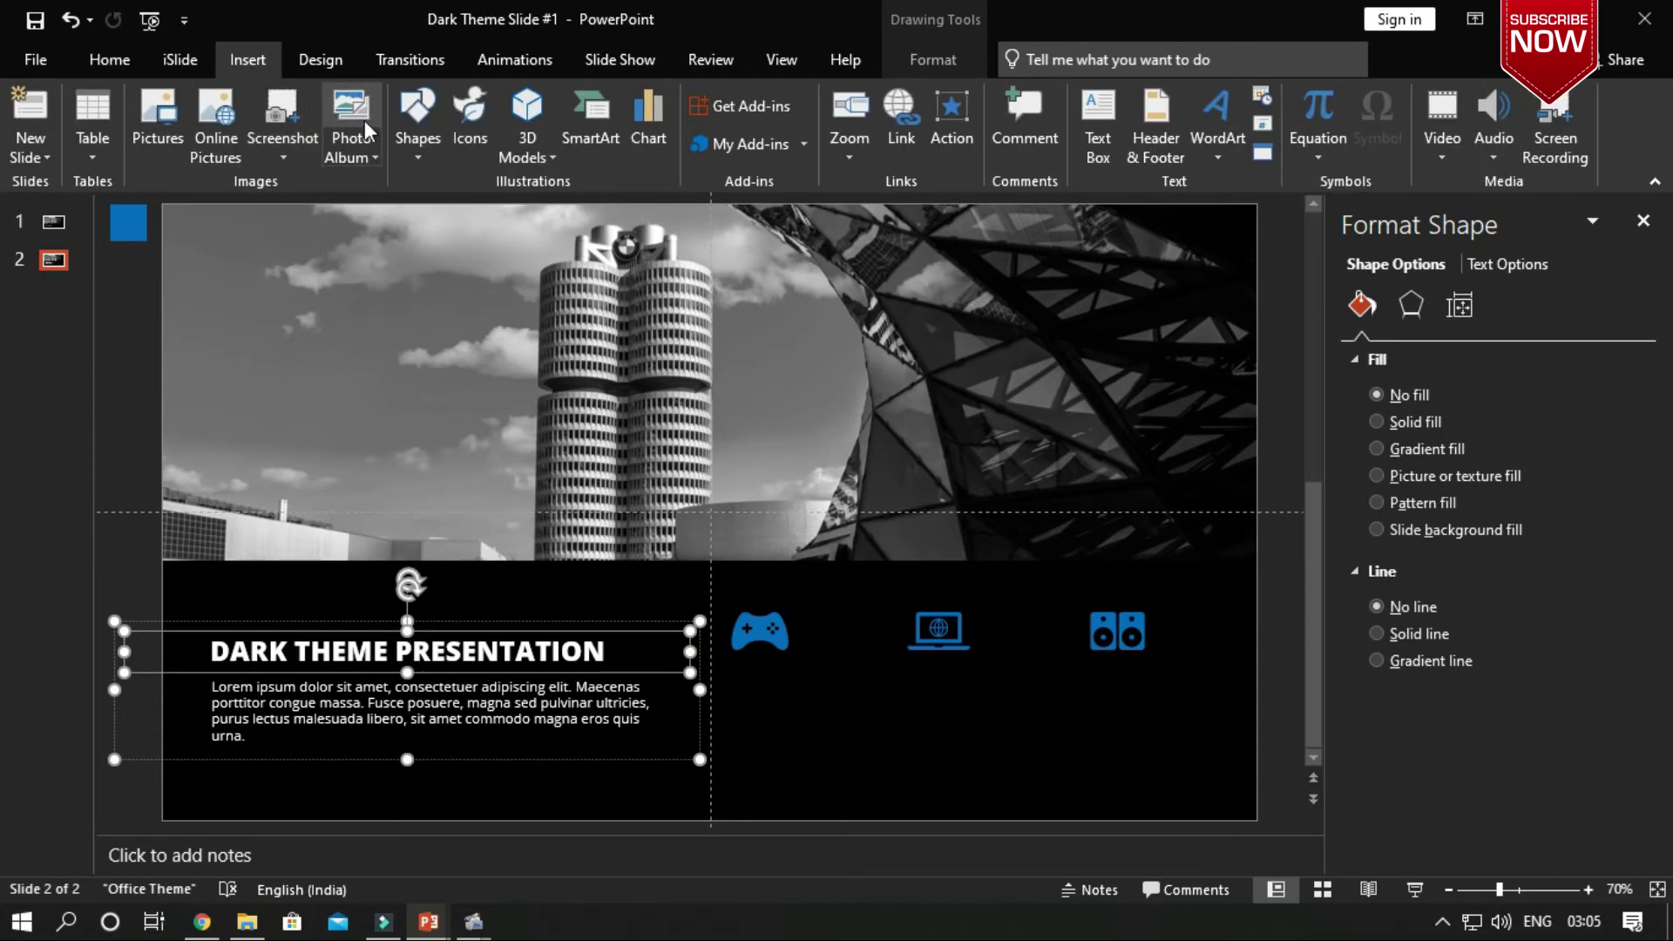
{"action": "left_click", "coordinate": [418, 122]}
{"action": "left_click", "coordinate": [436, 202]}
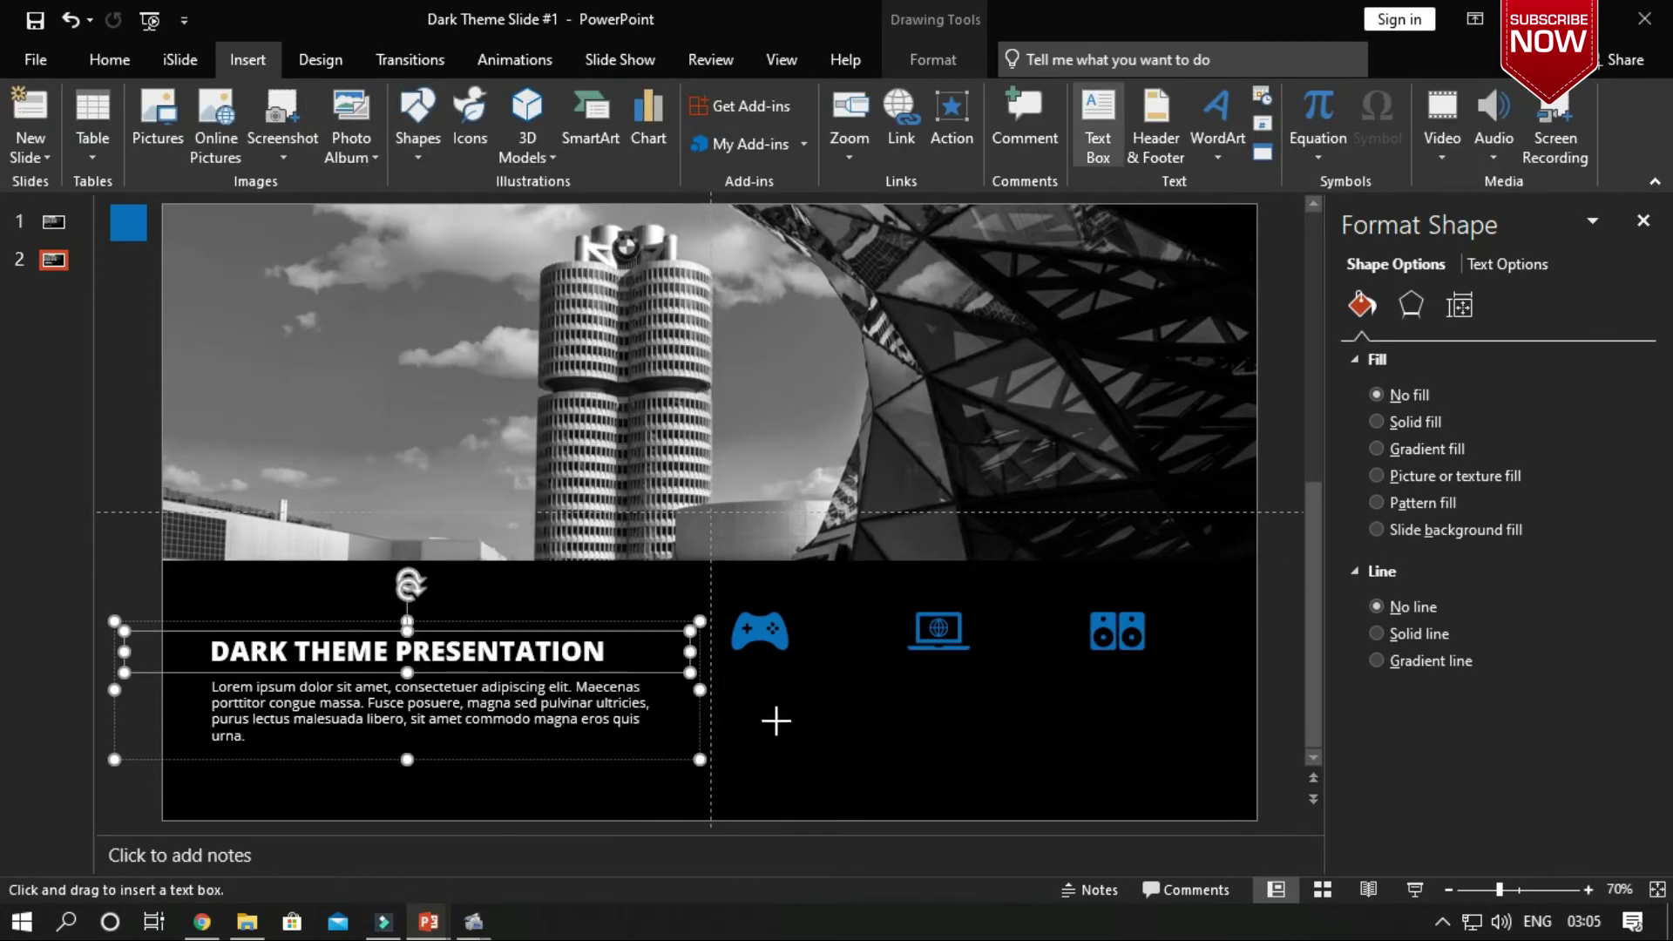
{"action": "left_click", "coordinate": [776, 720]}
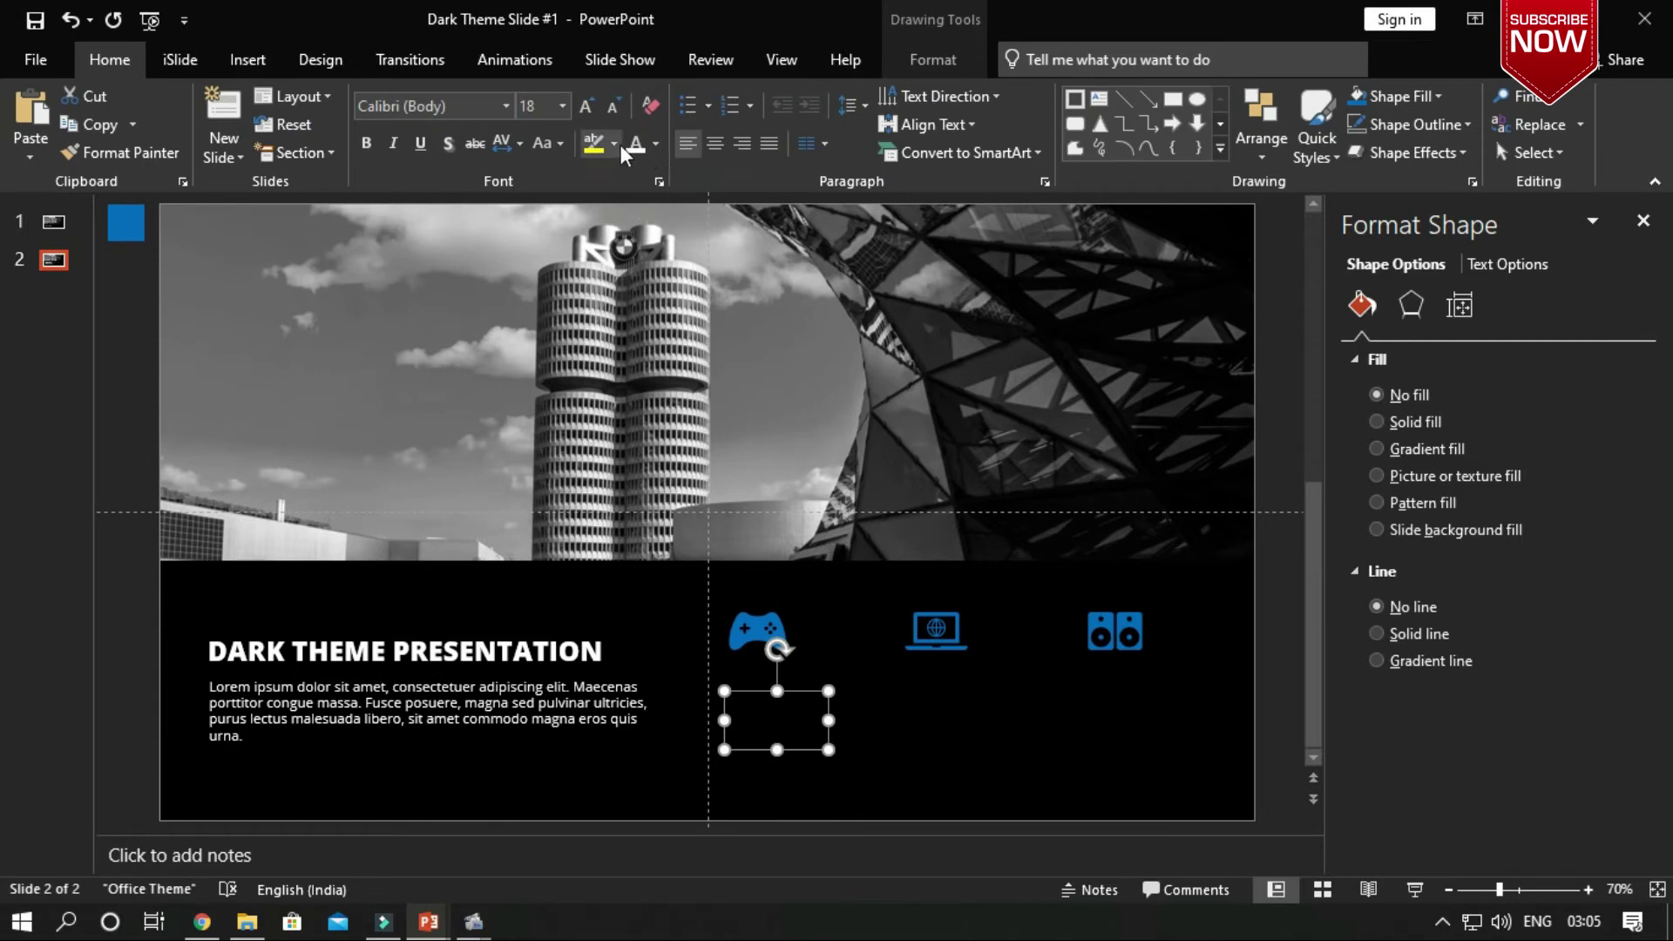
{"action": "left_click", "coordinate": [427, 105]}
{"action": "type", "text": "Open Sans"}
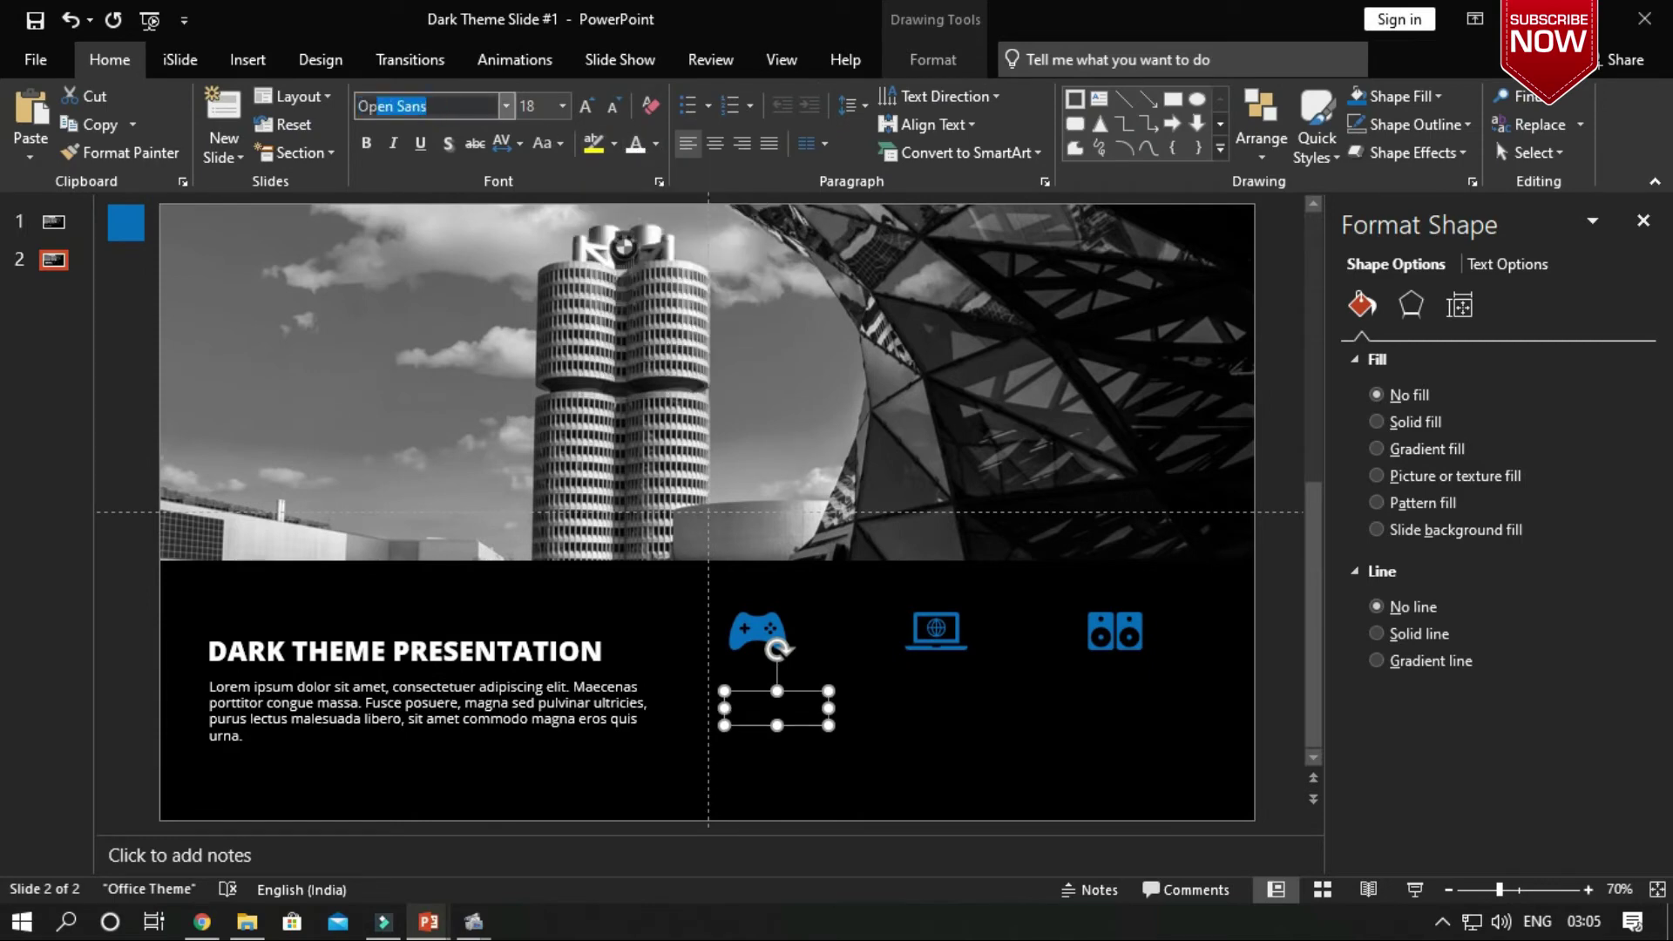
{"action": "key", "text": "Return"}
{"action": "type", "text": "g"}
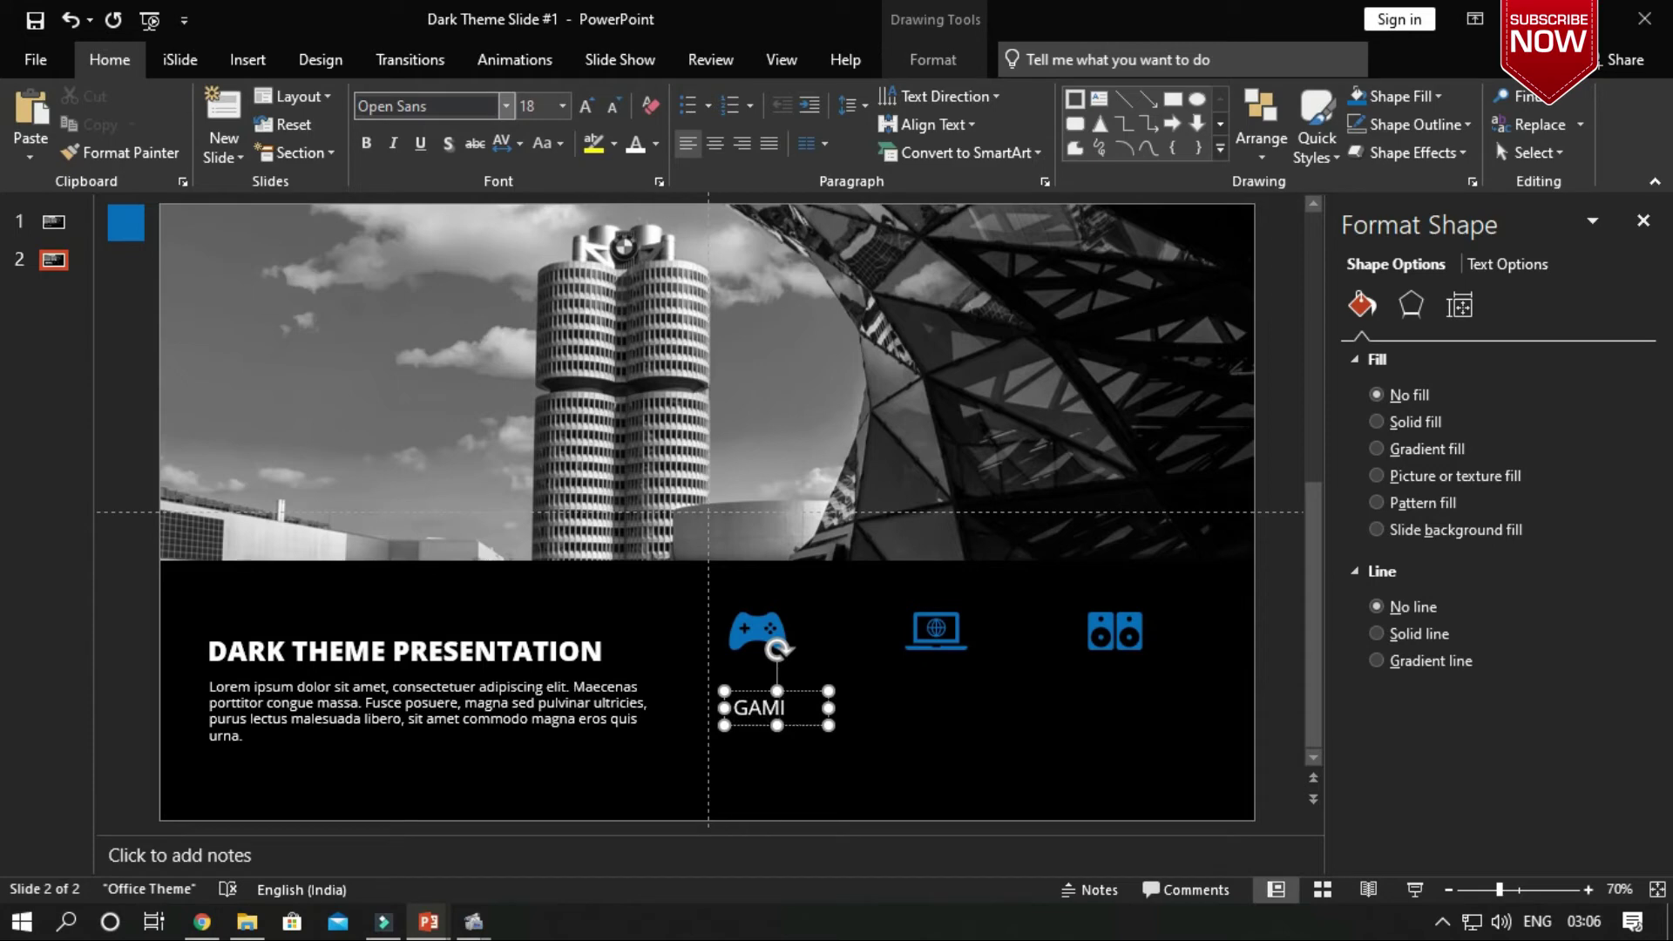
{"action": "left_click", "coordinate": [715, 143]}
Step: Shift the GAMING caption slightly left so it sits centred under the gamepad
{"action": "left_click", "coordinate": [791, 692]}
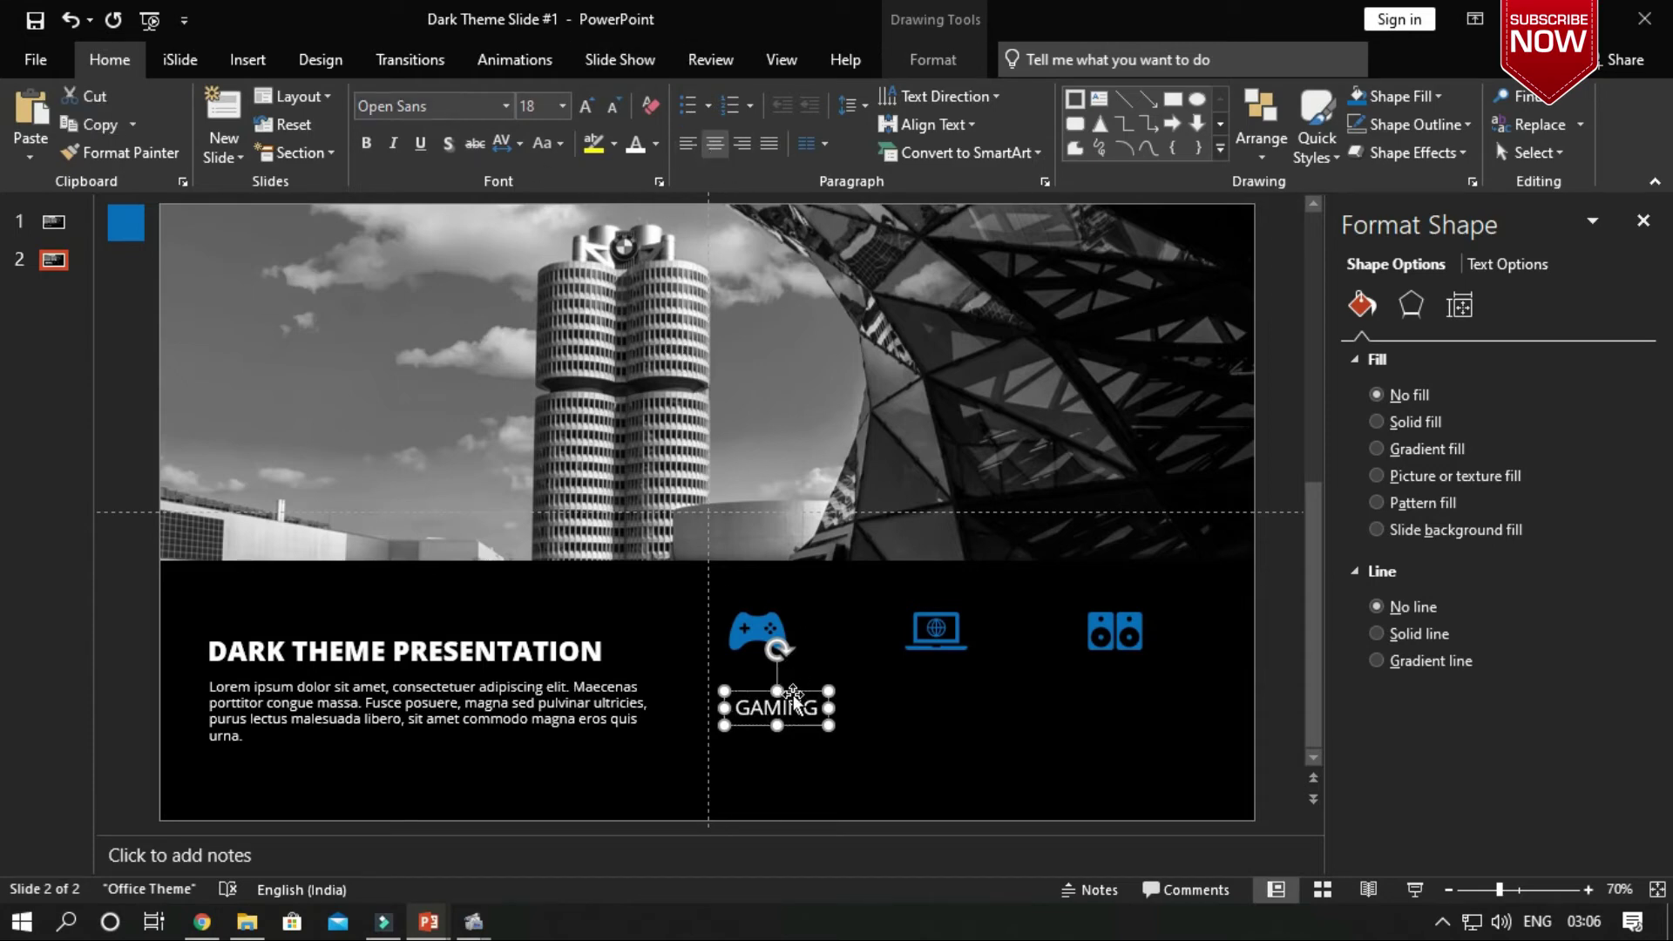
{"action": "left_click", "coordinate": [741, 621], "text": "shift"}
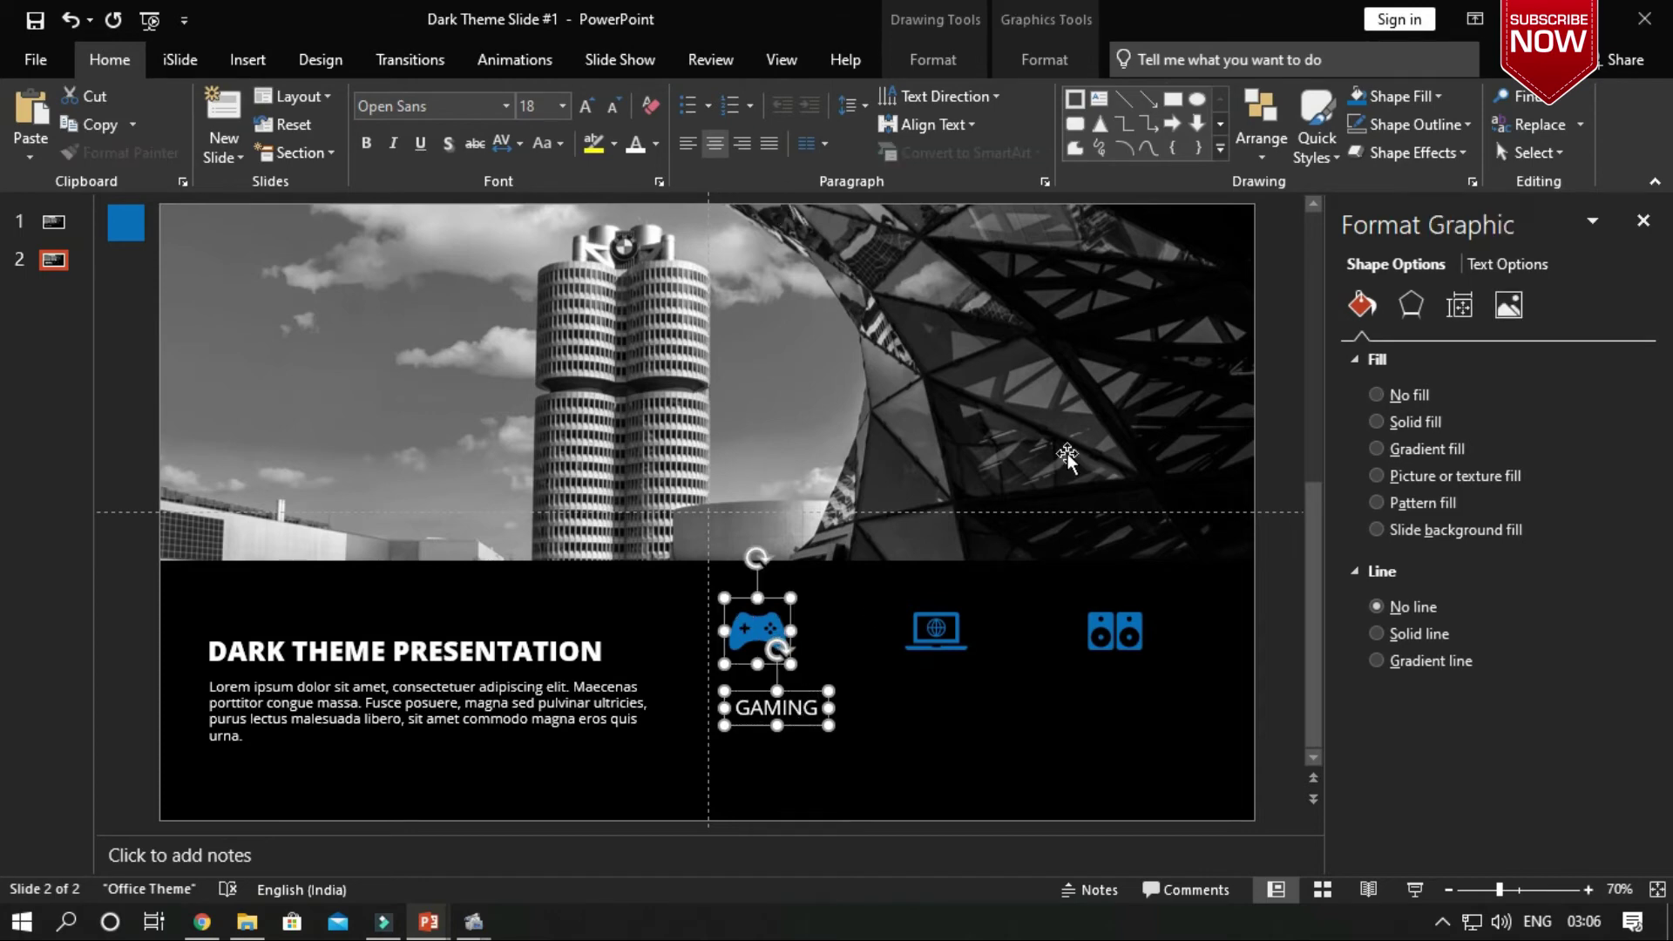
{"action": "left_click", "coordinate": [817, 691]}
{"action": "left_click", "coordinate": [978, 638]}
{"action": "left_click", "coordinate": [795, 701]}
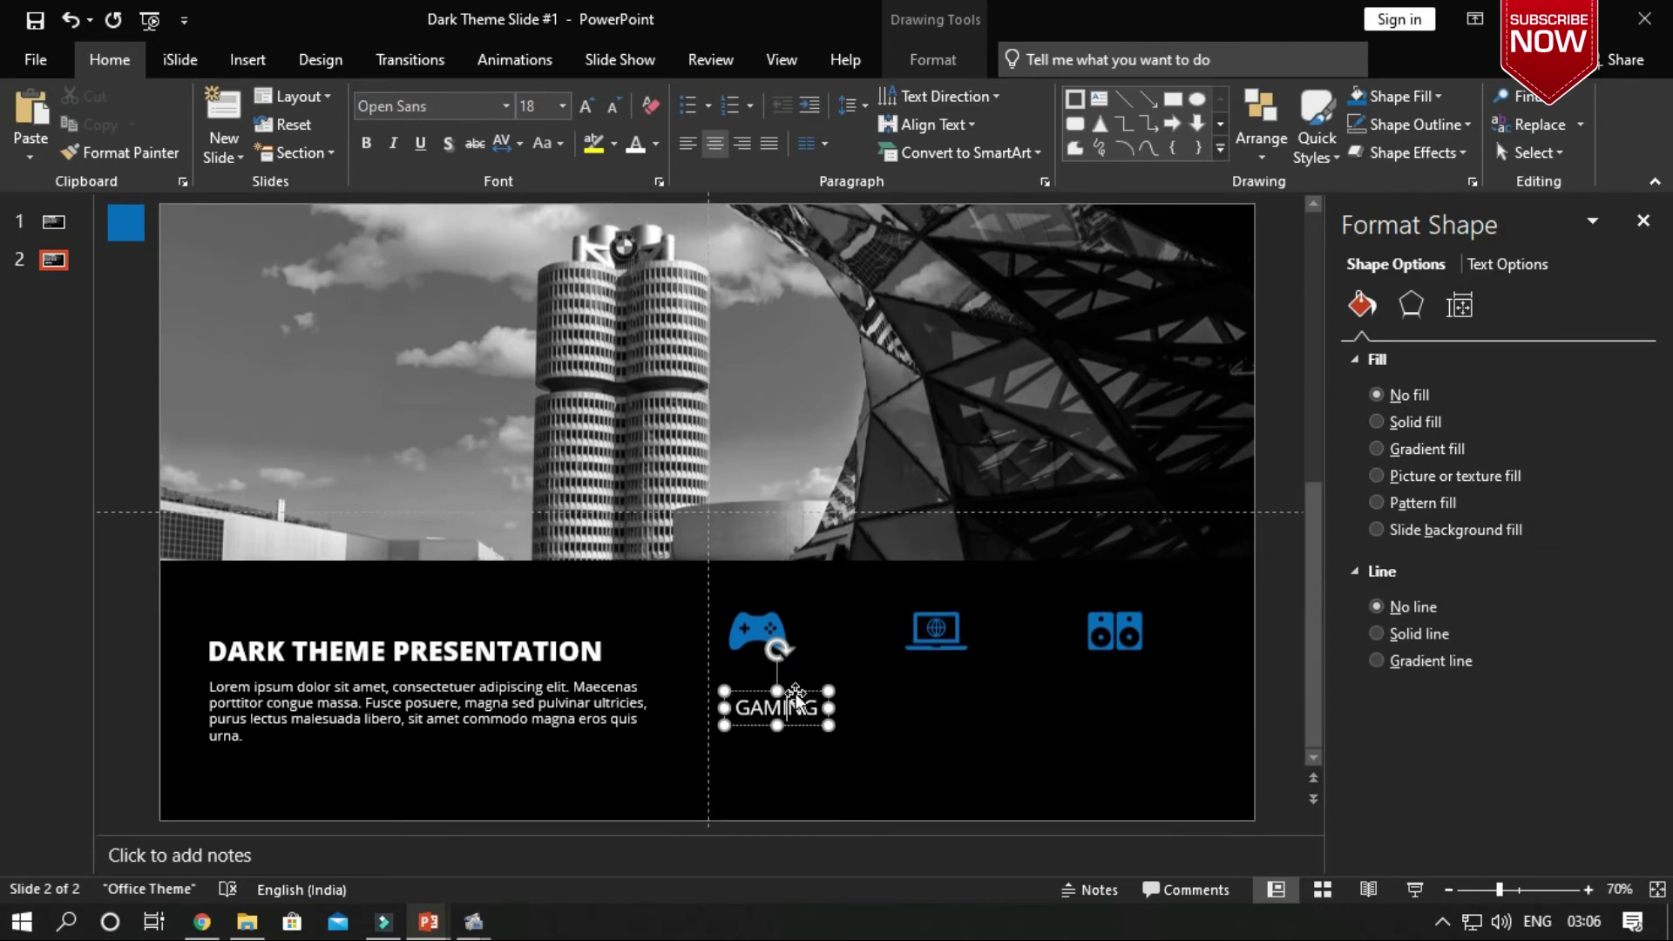
{"action": "left_click_drag", "start_coordinate": [796, 697], "coordinate": [776, 697]}
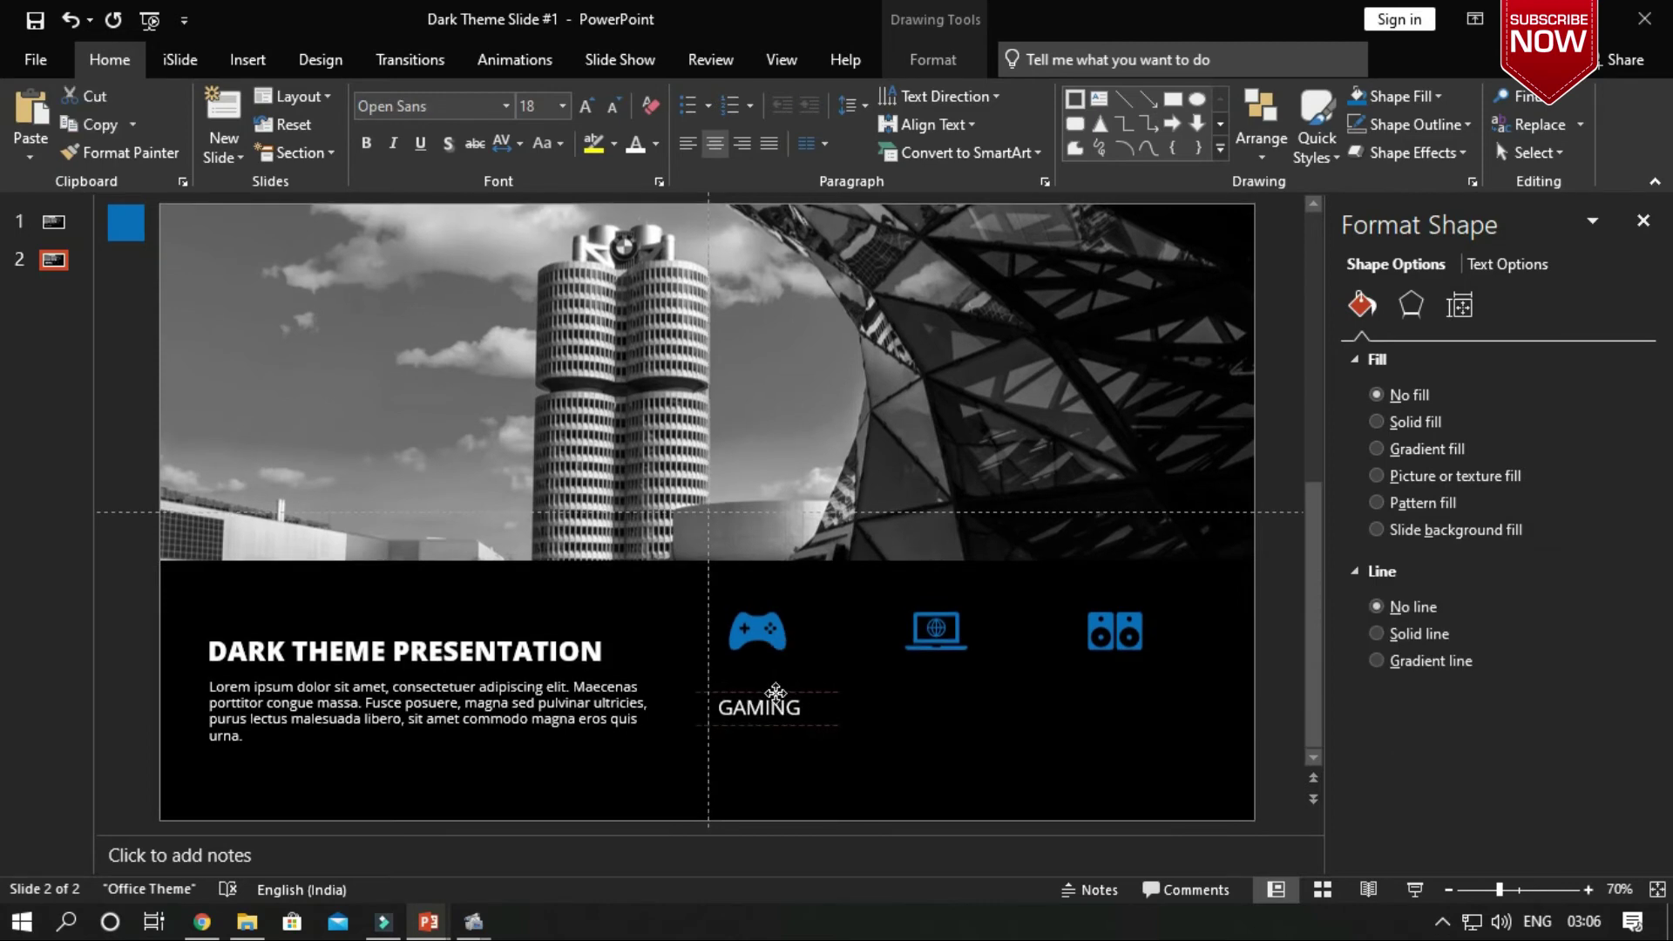
Step: Bold the GAMING caption at 18 pt and Ctrl-drag a copy under the laptop icon
{"action": "left_click", "coordinate": [369, 149]}
{"action": "left_click", "coordinate": [589, 103]}
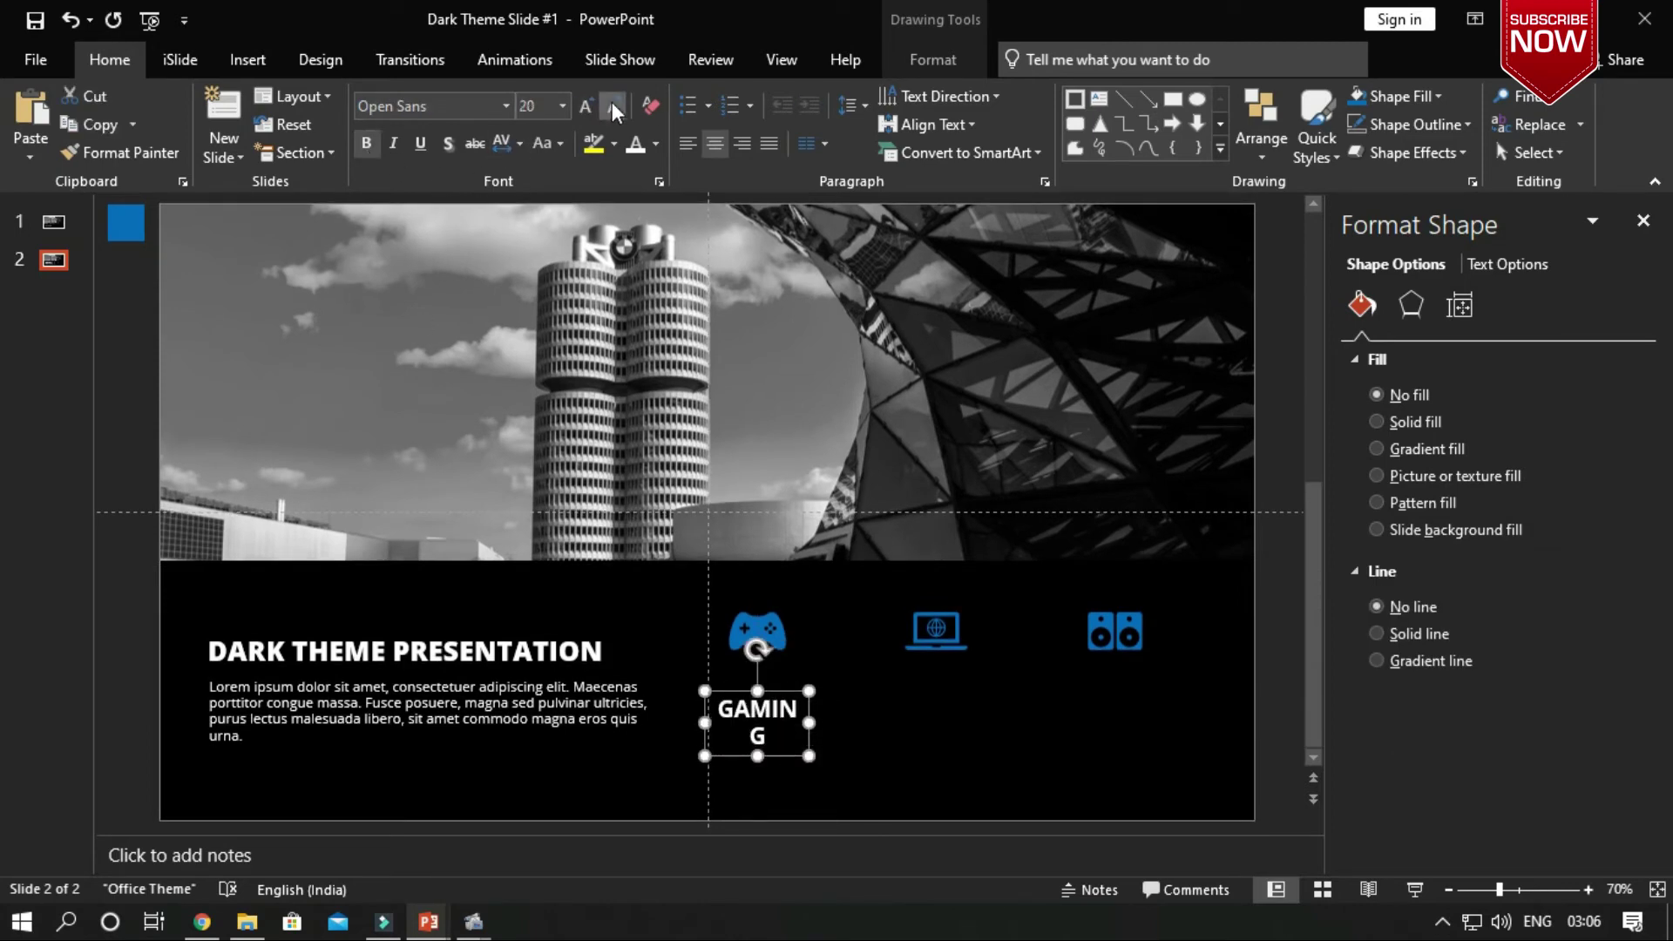
{"action": "left_click", "coordinate": [612, 102]}
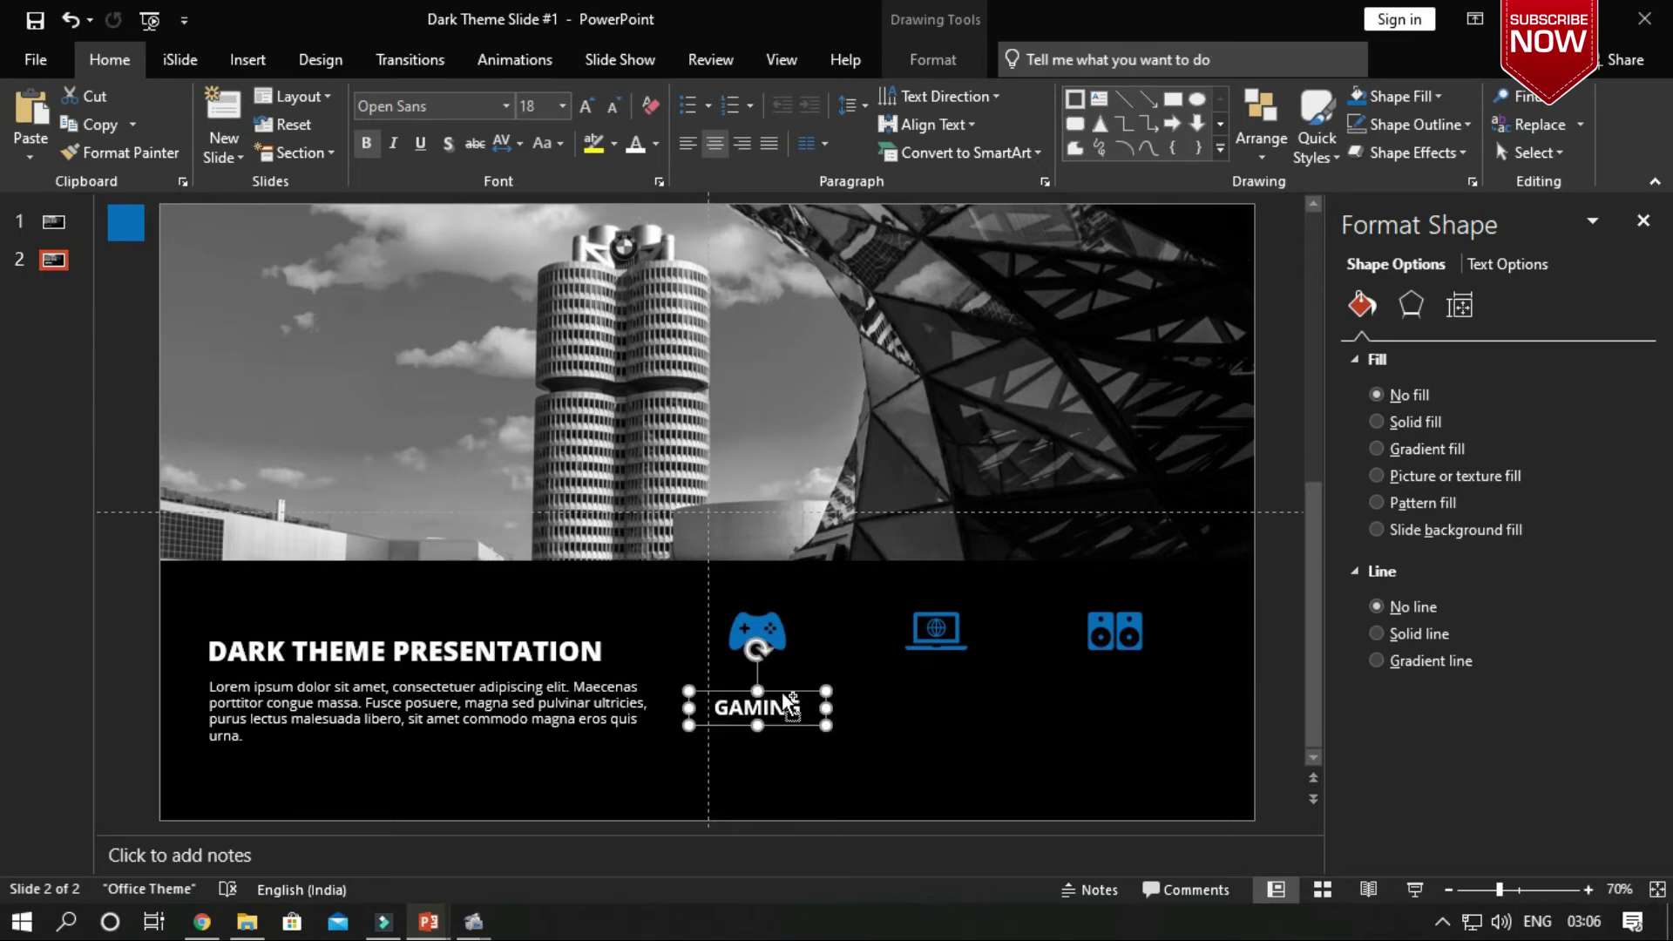
{"action": "left_click_drag", "start_coordinate": [789, 702], "coordinate": [966, 701], "text": "ctrl"}
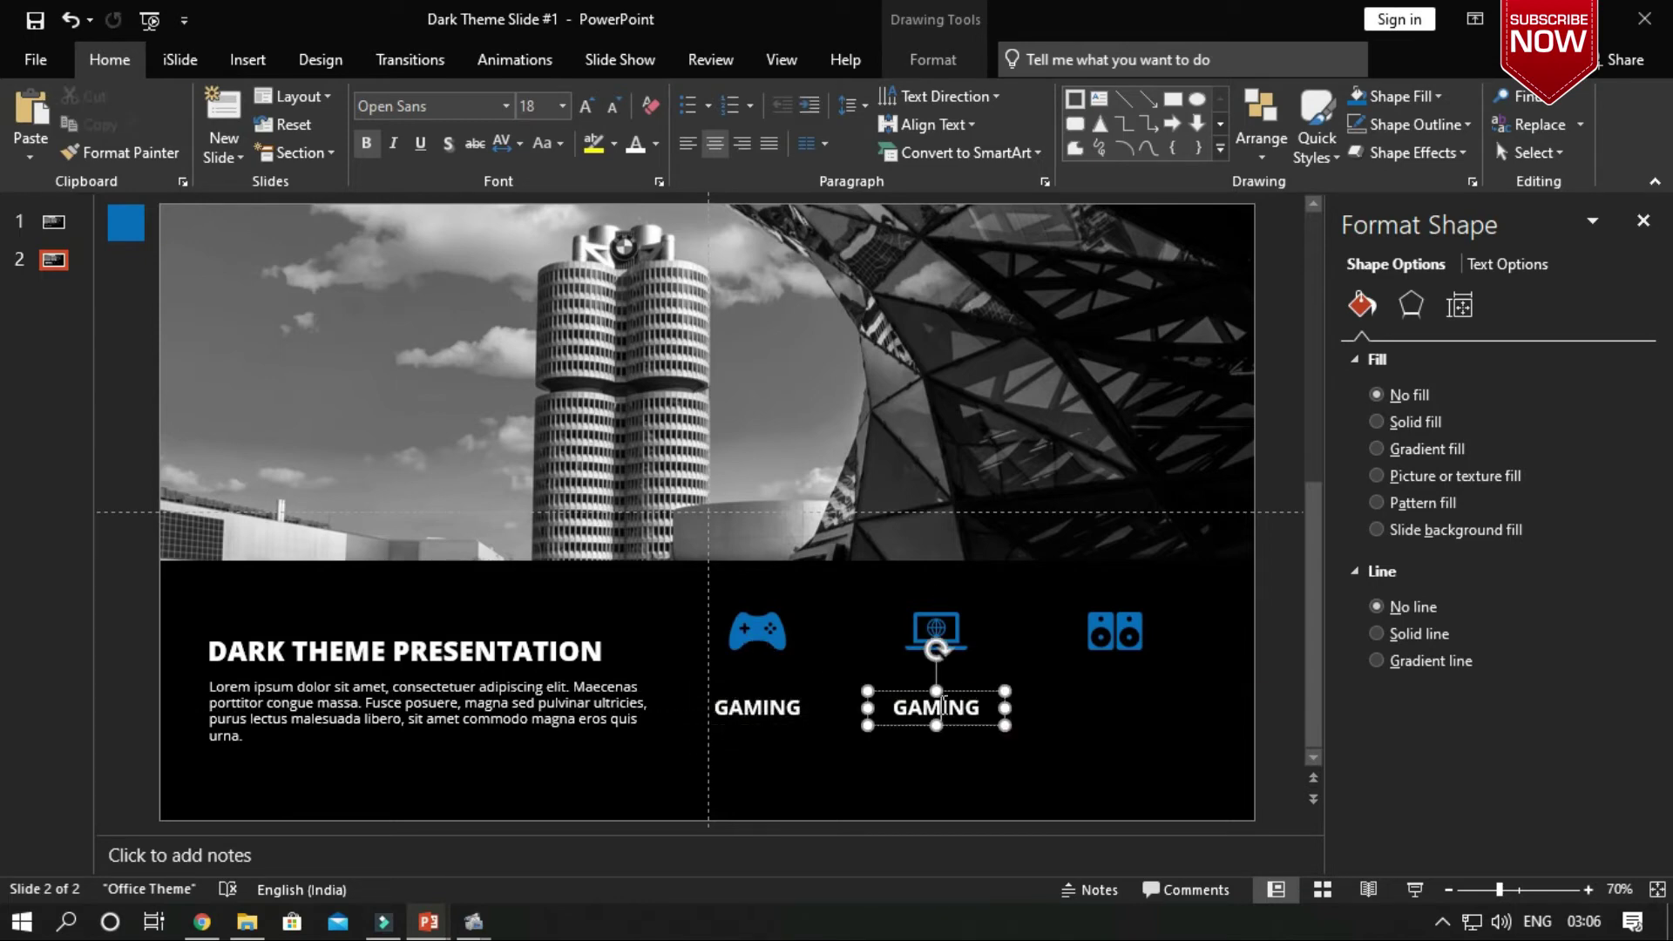
Step: Change the laptop icon's caption from GAMING to ONLINE
{"action": "double_click", "coordinate": [941, 704]}
{"action": "type", "text": "BRO"}
{"action": "type", "text": "WI"}
{"action": "key", "text": "BackSpace"}
{"action": "type", "text": "S"}
{"action": "key", "text": "BackSpace"}
{"action": "key", "text": "BackSpace"}
{"action": "key", "text": "BackSpace"}
{"action": "type", "text": "NE"}
Step: Copy the ONLINE caption under the speaker icon and retype it as MUSIC
{"action": "left_click_drag", "start_coordinate": [967, 688], "coordinate": [1151, 692]}
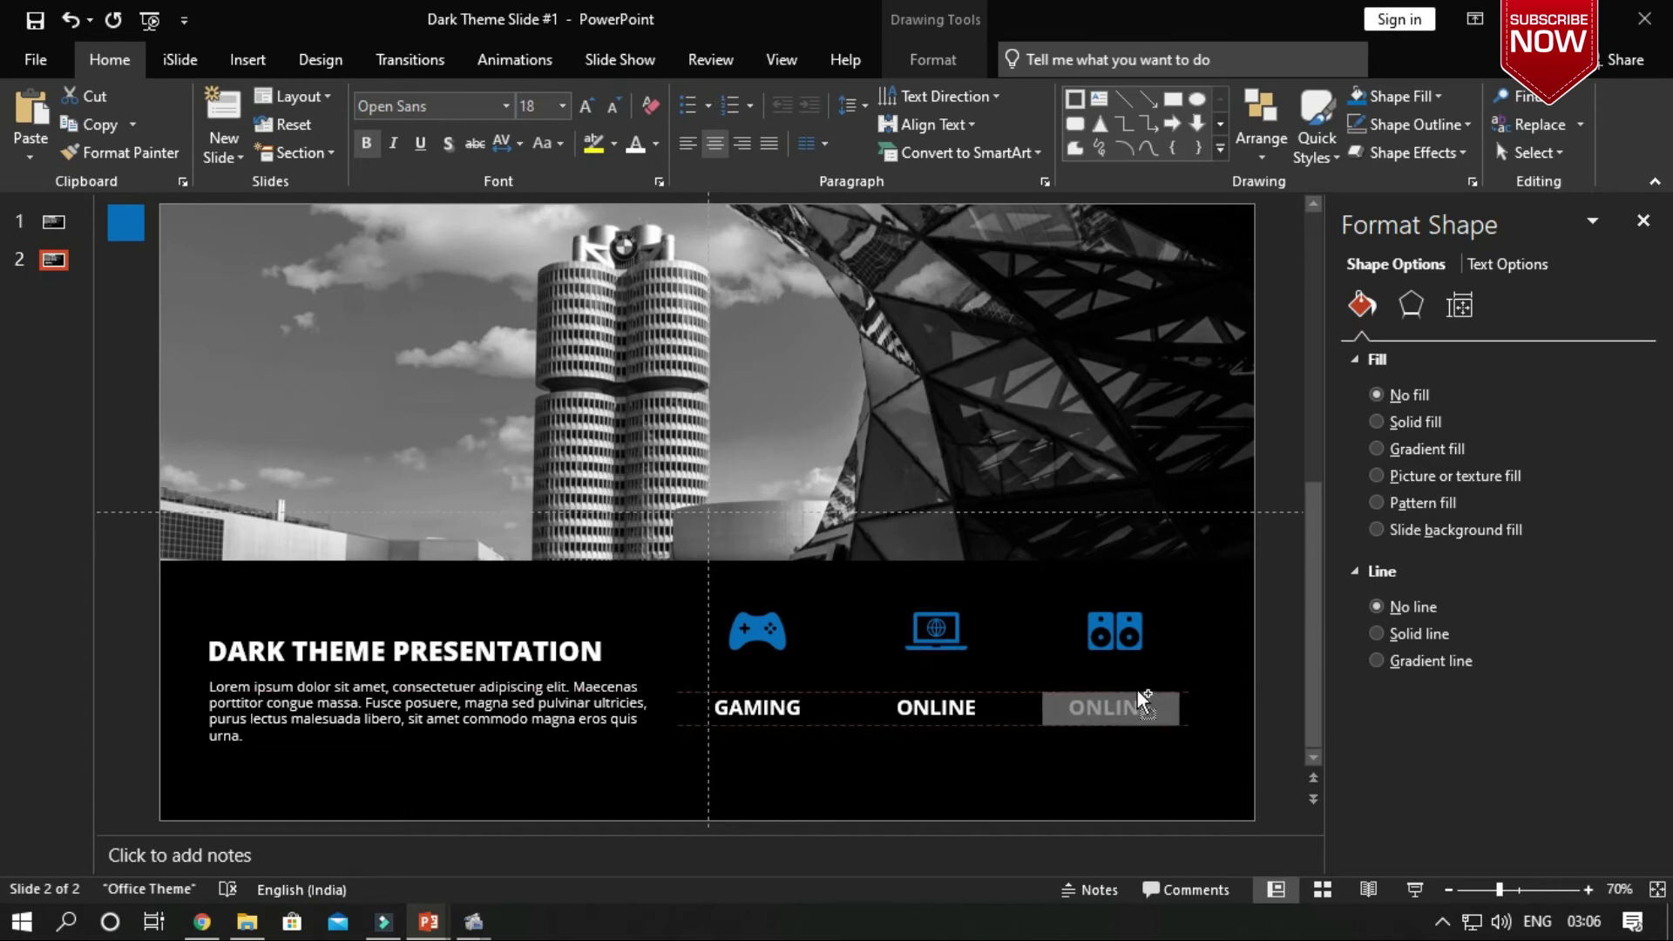
{"action": "left_click_drag", "start_coordinate": [1149, 687], "coordinate": [1142, 688]}
{"action": "left_click", "coordinate": [1137, 711]}
{"action": "double_click", "coordinate": [1137, 711]}
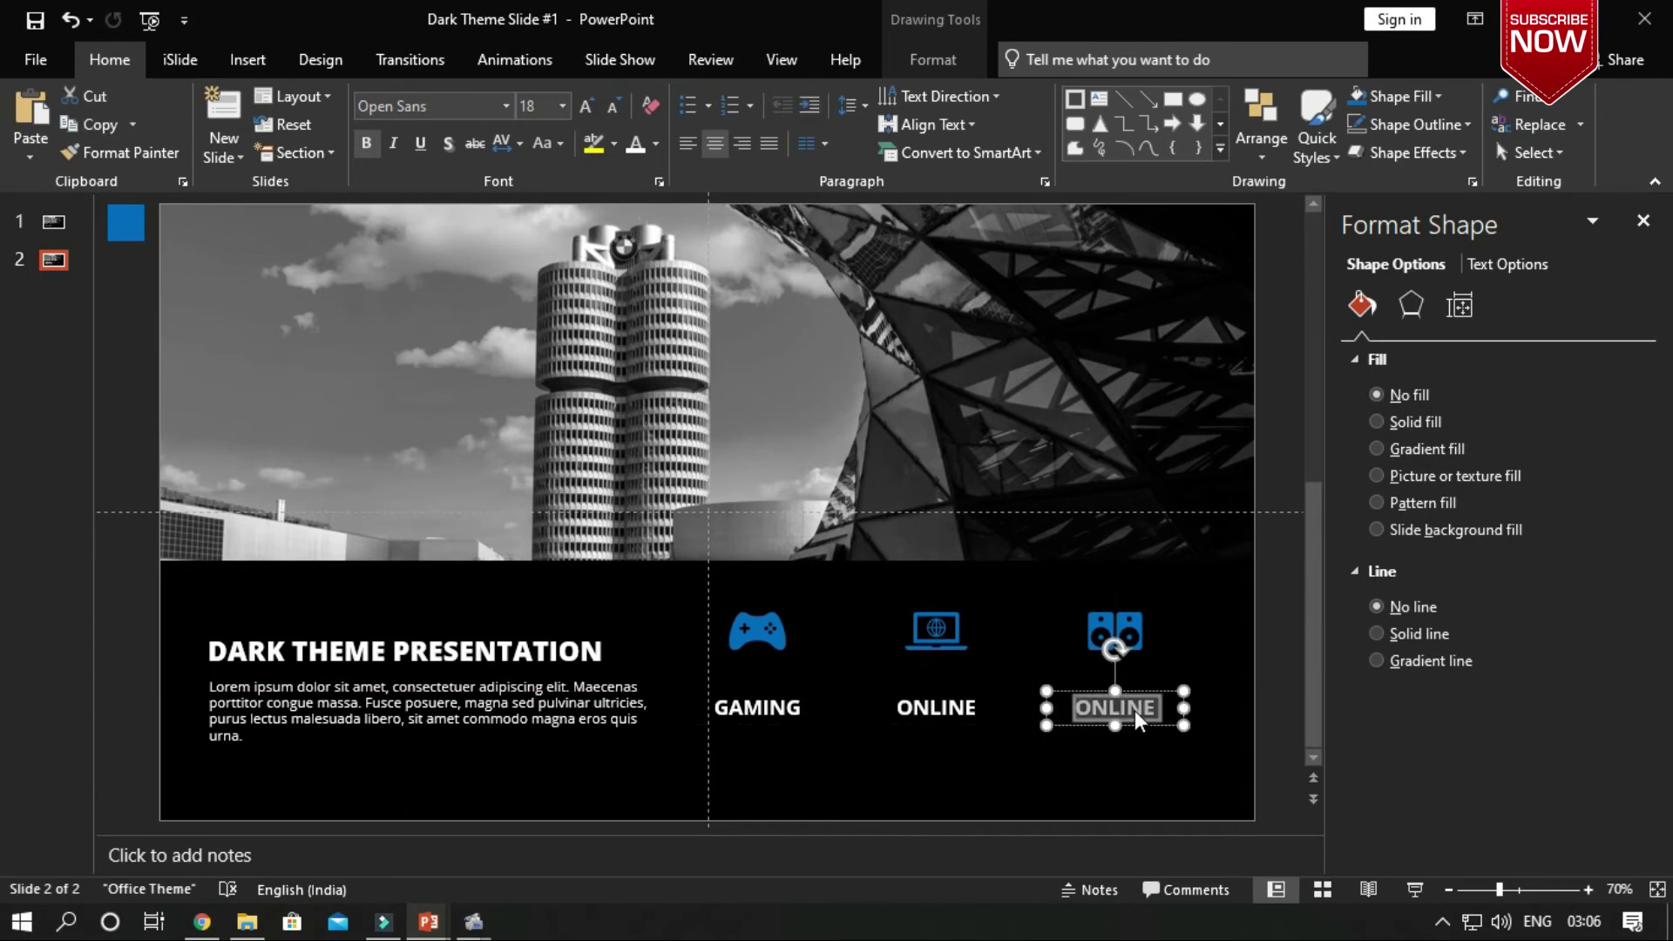
{"action": "type", "text": "MUSIC"}
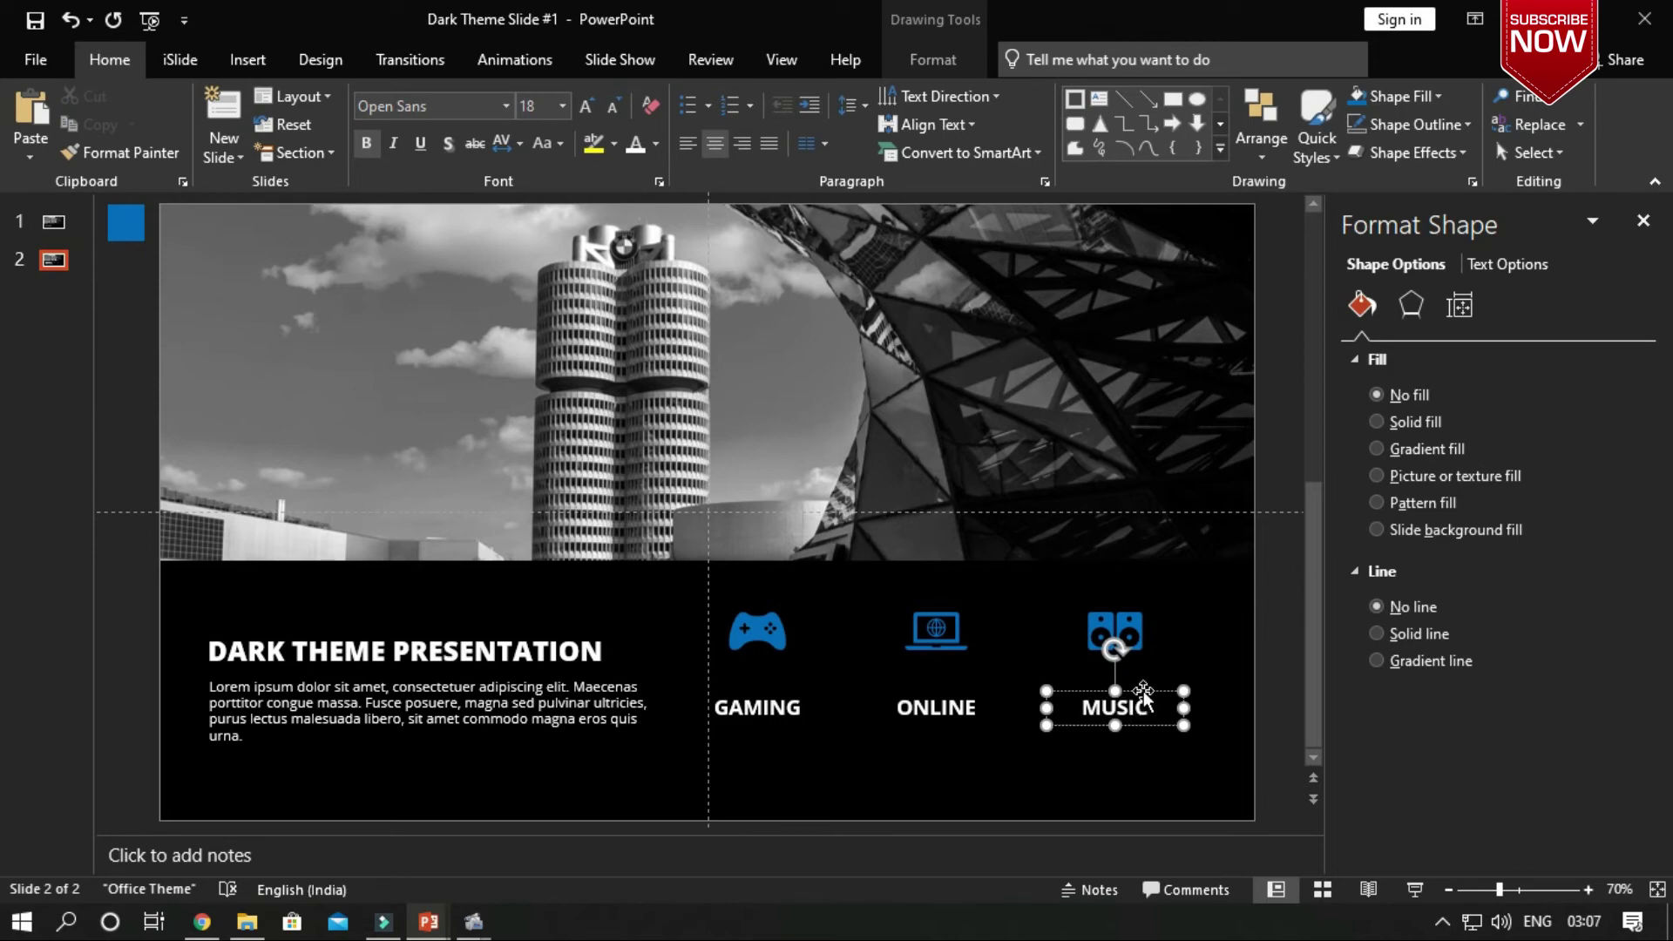
Step: Group the speaker icon with MUSIC and the laptop icon with ONLINE
{"action": "left_click", "coordinate": [1120, 633], "text": "shift"}
{"action": "right_click", "coordinate": [1133, 633]}
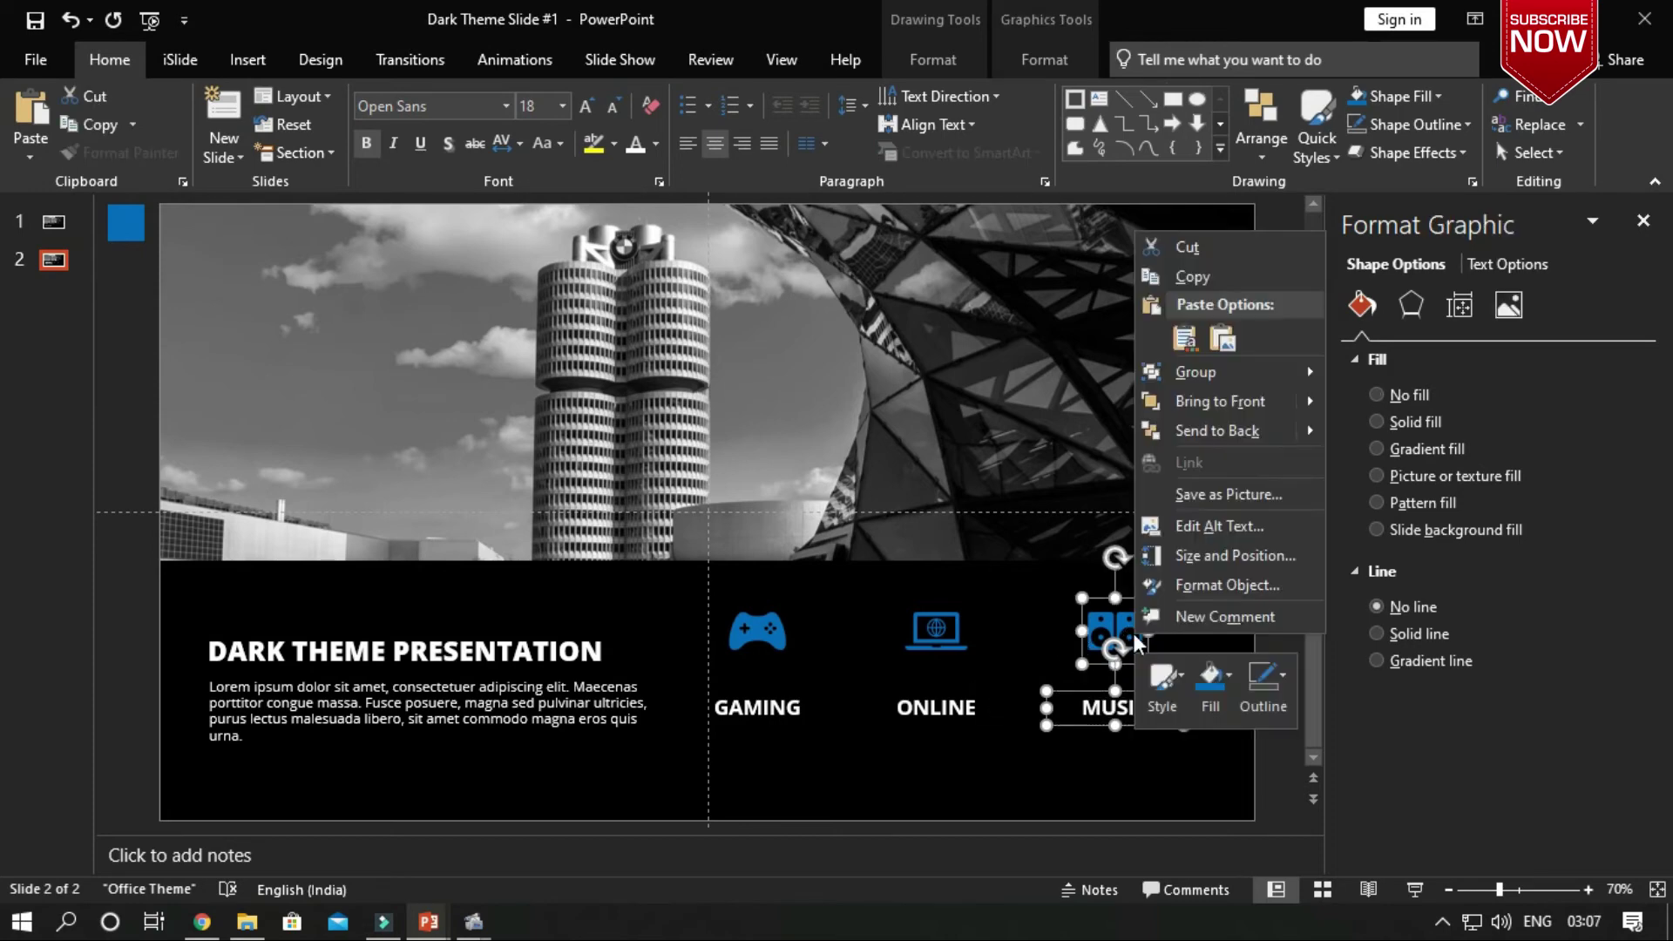
{"action": "left_click", "coordinate": [1360, 371]}
{"action": "left_click", "coordinate": [957, 697]}
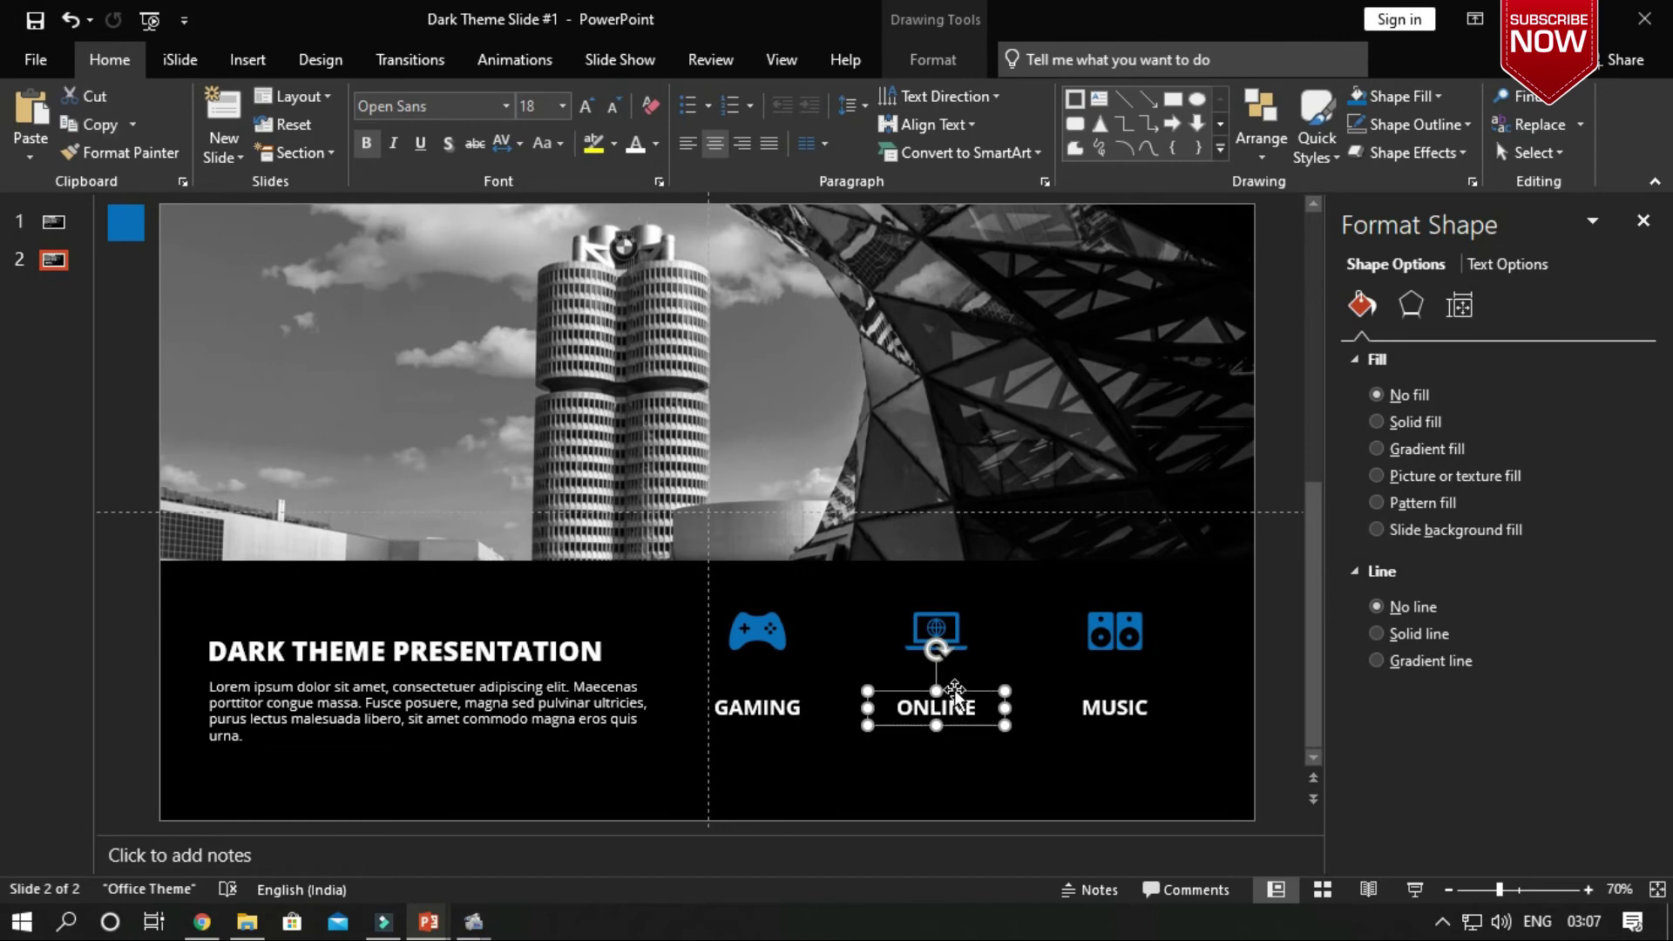
{"action": "left_click", "coordinate": [927, 635], "text": "shift"}
{"action": "right_click", "coordinate": [950, 697]}
{"action": "key", "text": "Escape"}
{"action": "left_click", "coordinate": [926, 630], "text": "shift"}
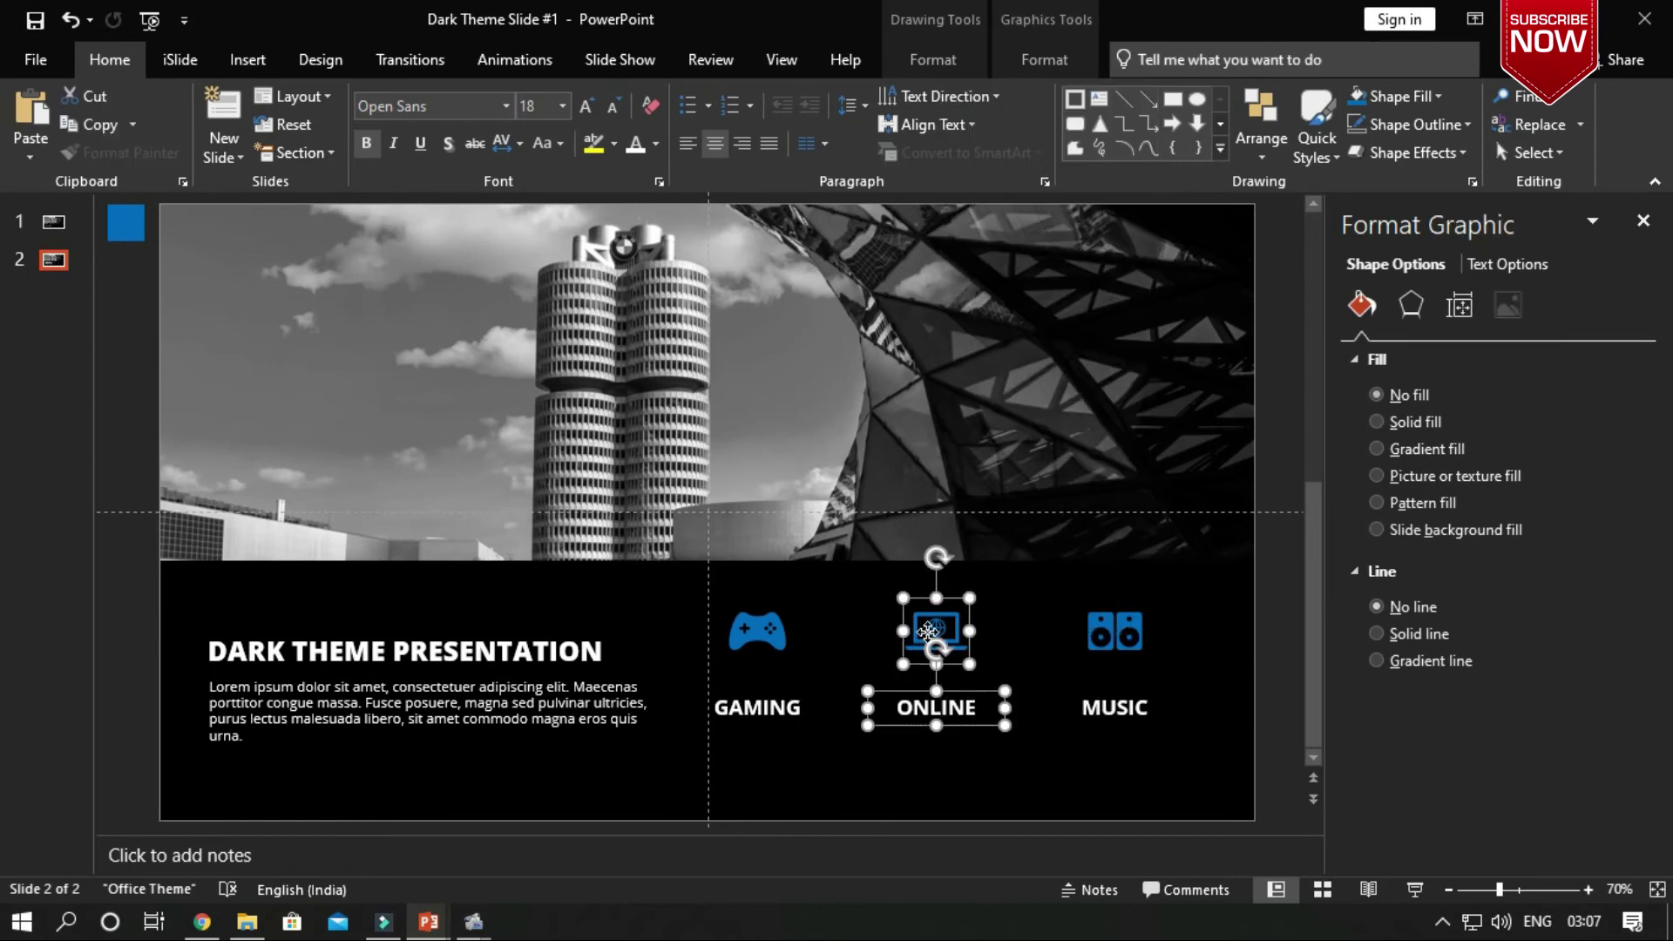
{"action": "right_click", "coordinate": [927, 631]}
{"action": "key", "text": "Escape"}
{"action": "left_click", "coordinate": [927, 631], "text": "shift"}
{"action": "right_click", "coordinate": [927, 631]}
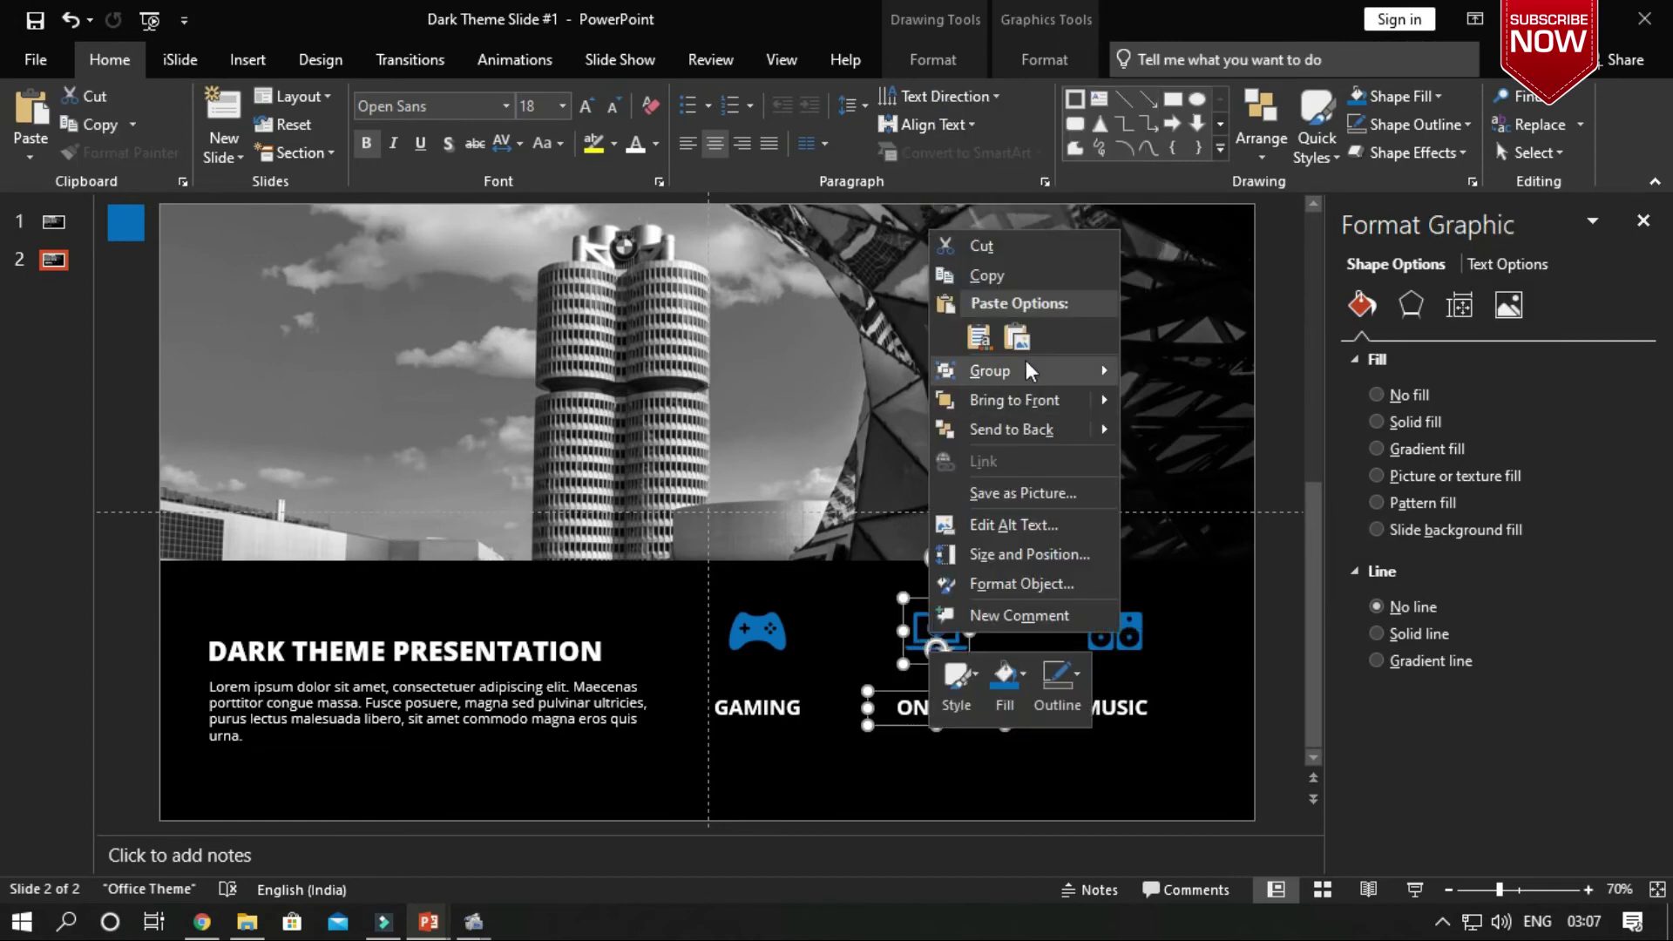
{"action": "left_click", "coordinate": [1174, 374]}
Step: Group the gamepad icon with its GAMING caption
{"action": "left_click", "coordinate": [758, 630]}
{"action": "left_click", "coordinate": [759, 704], "text": "shift"}
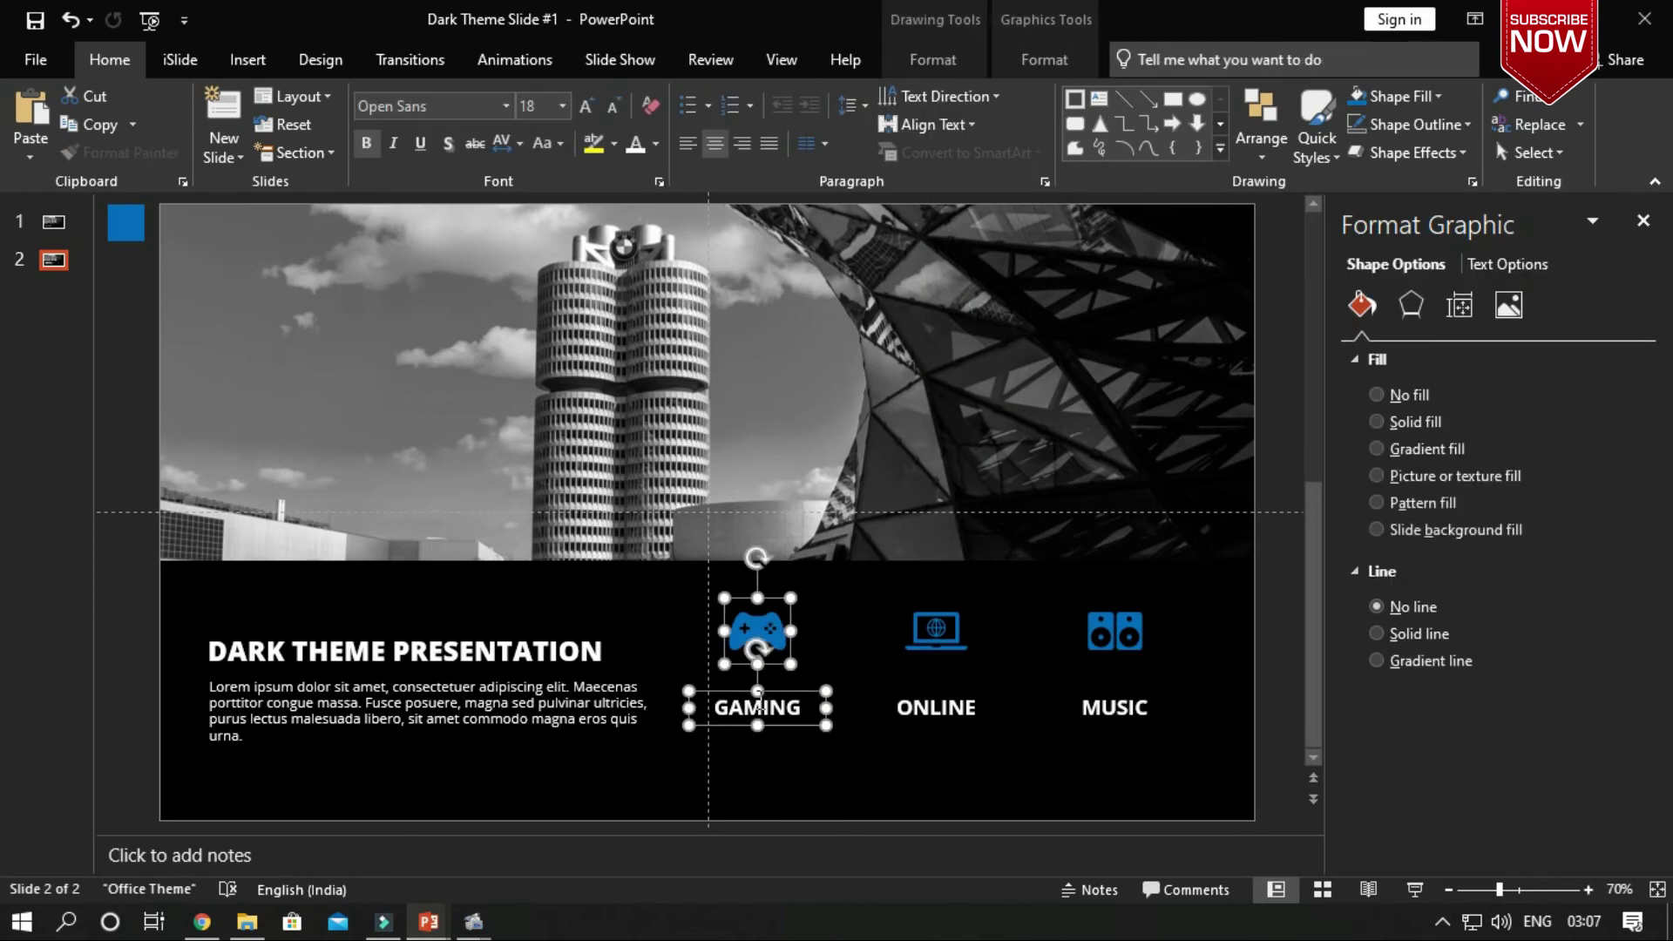
{"action": "right_click", "coordinate": [773, 697]}
{"action": "mouse_move", "coordinate": [863, 431]}
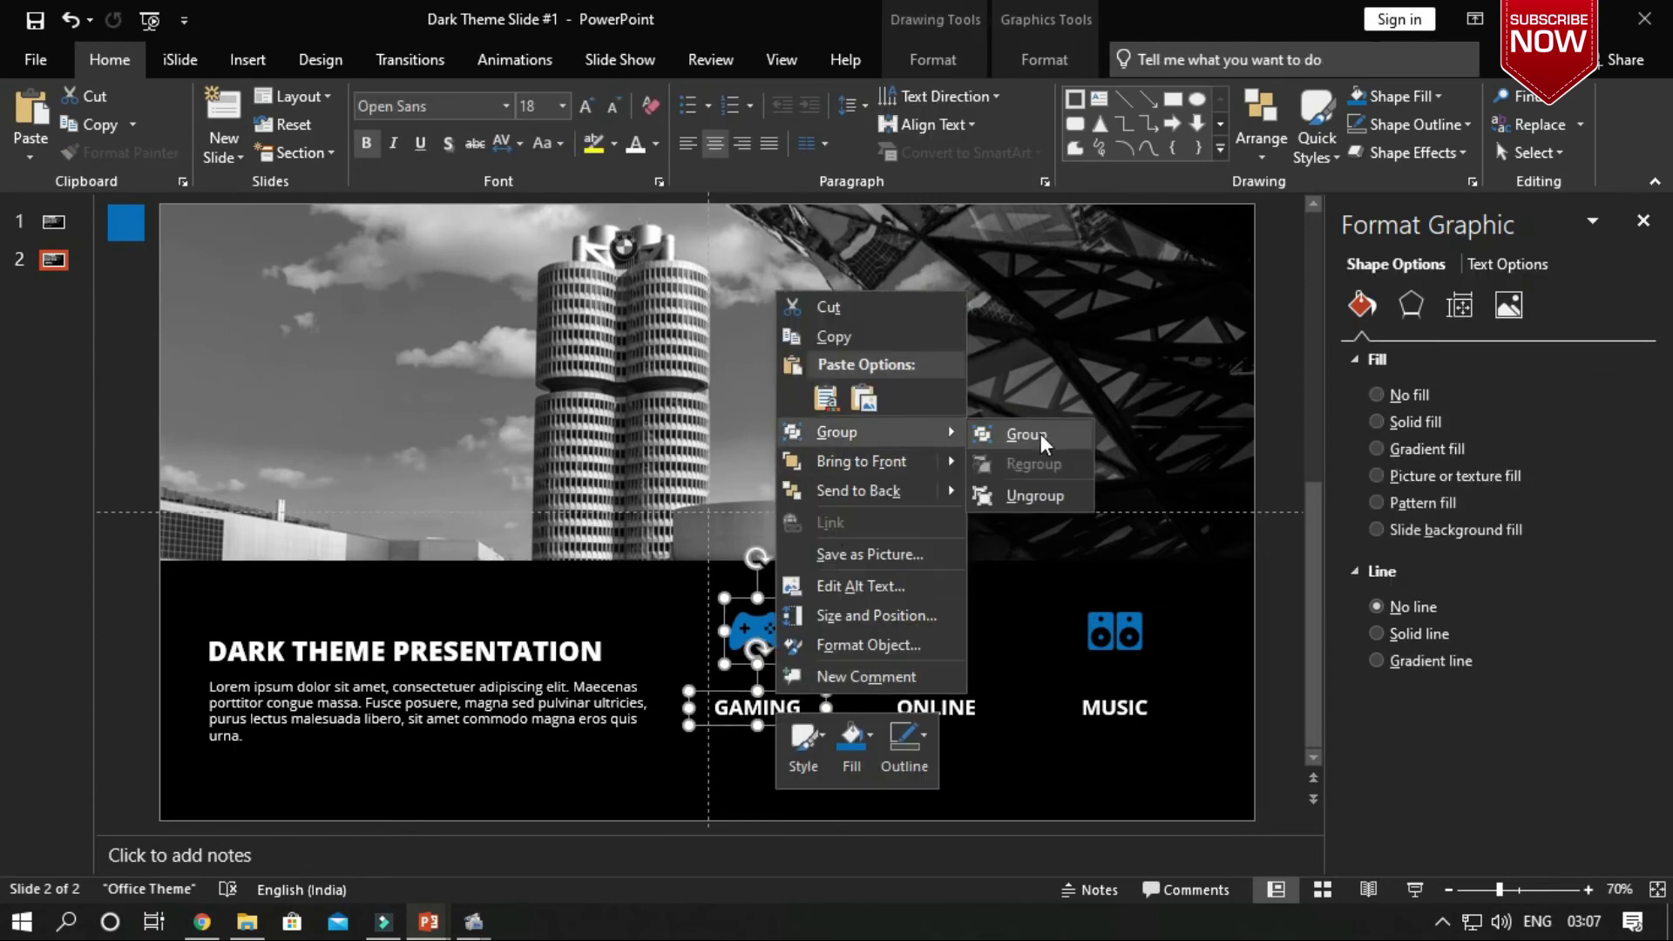
{"action": "left_click", "coordinate": [1041, 434]}
Step: Align the three icon groups to the middle of the black band
{"action": "left_click", "coordinate": [924, 647], "text": "shift"}
{"action": "left_click", "coordinate": [1116, 649], "text": "shift"}
{"action": "left_click", "coordinate": [958, 810], "text": "shift"}
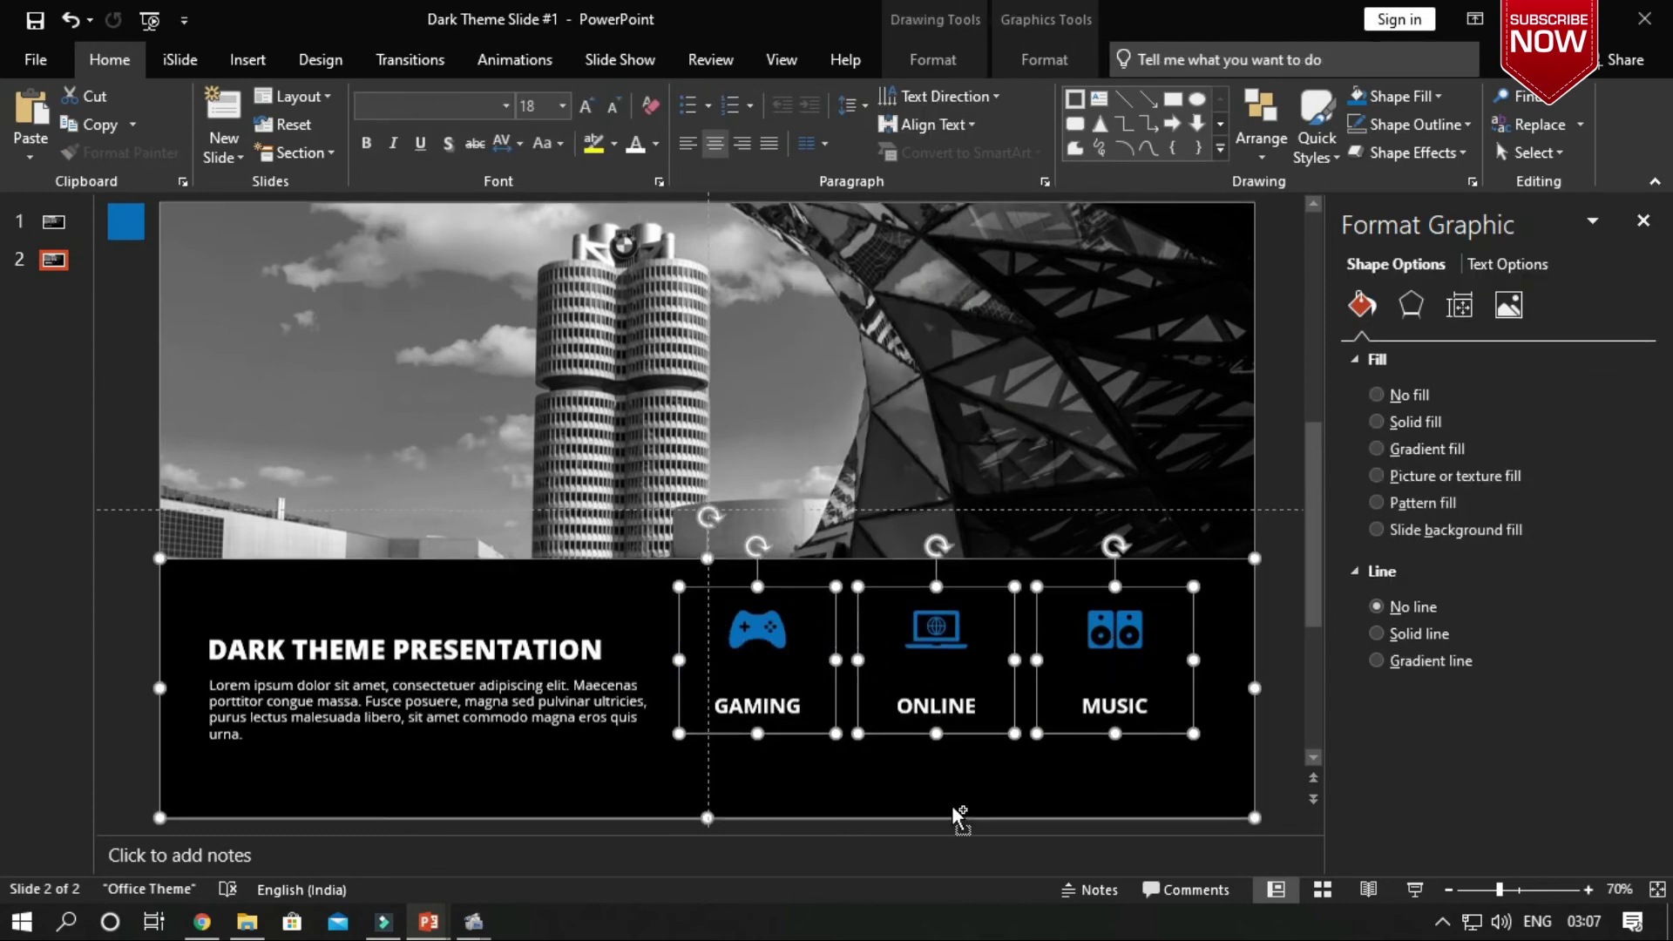
{"action": "left_click", "coordinate": [1261, 139]}
{"action": "mouse_move", "coordinate": [1293, 473]}
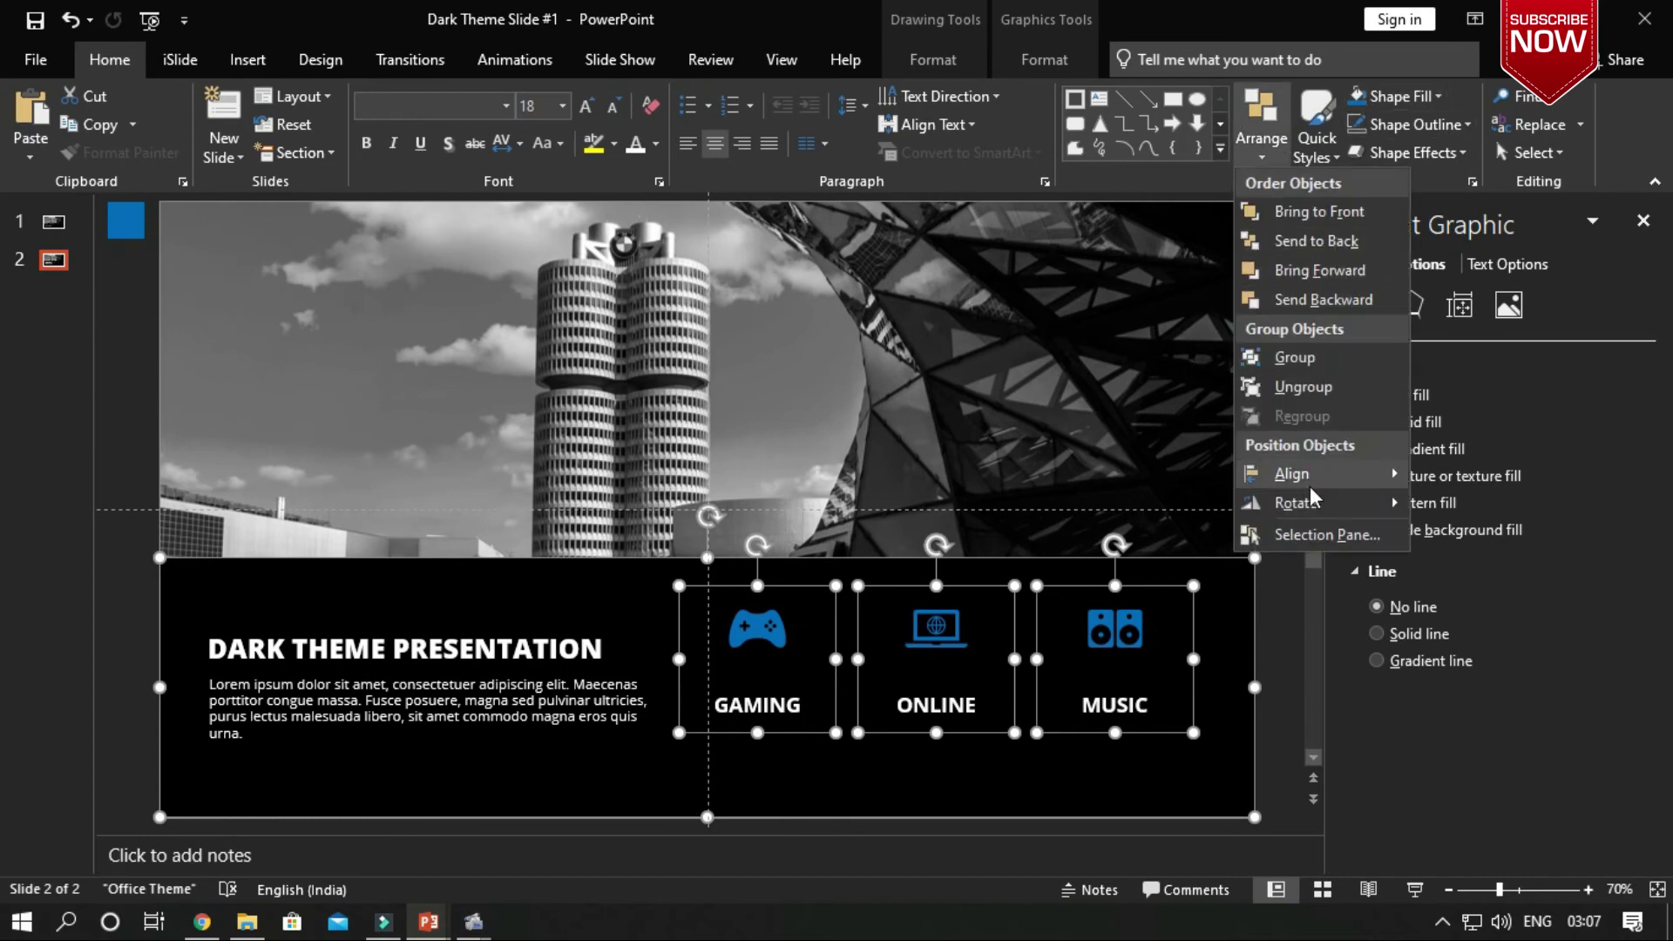
{"action": "left_click", "coordinate": [1486, 596]}
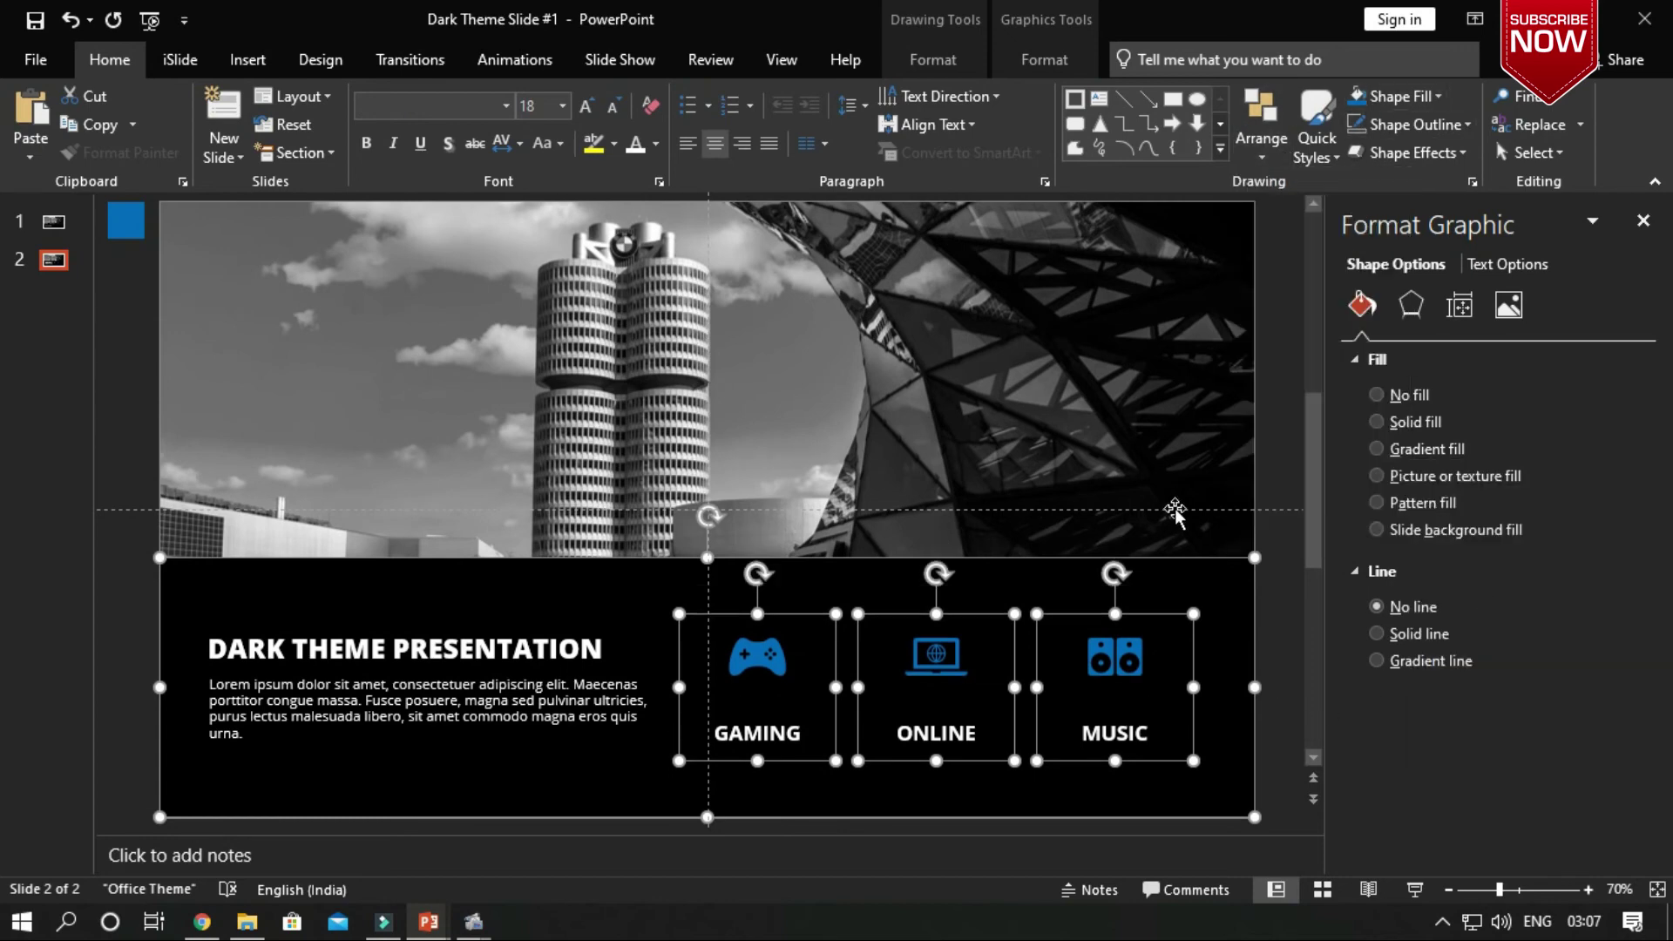
{"action": "left_click", "coordinate": [1292, 472]}
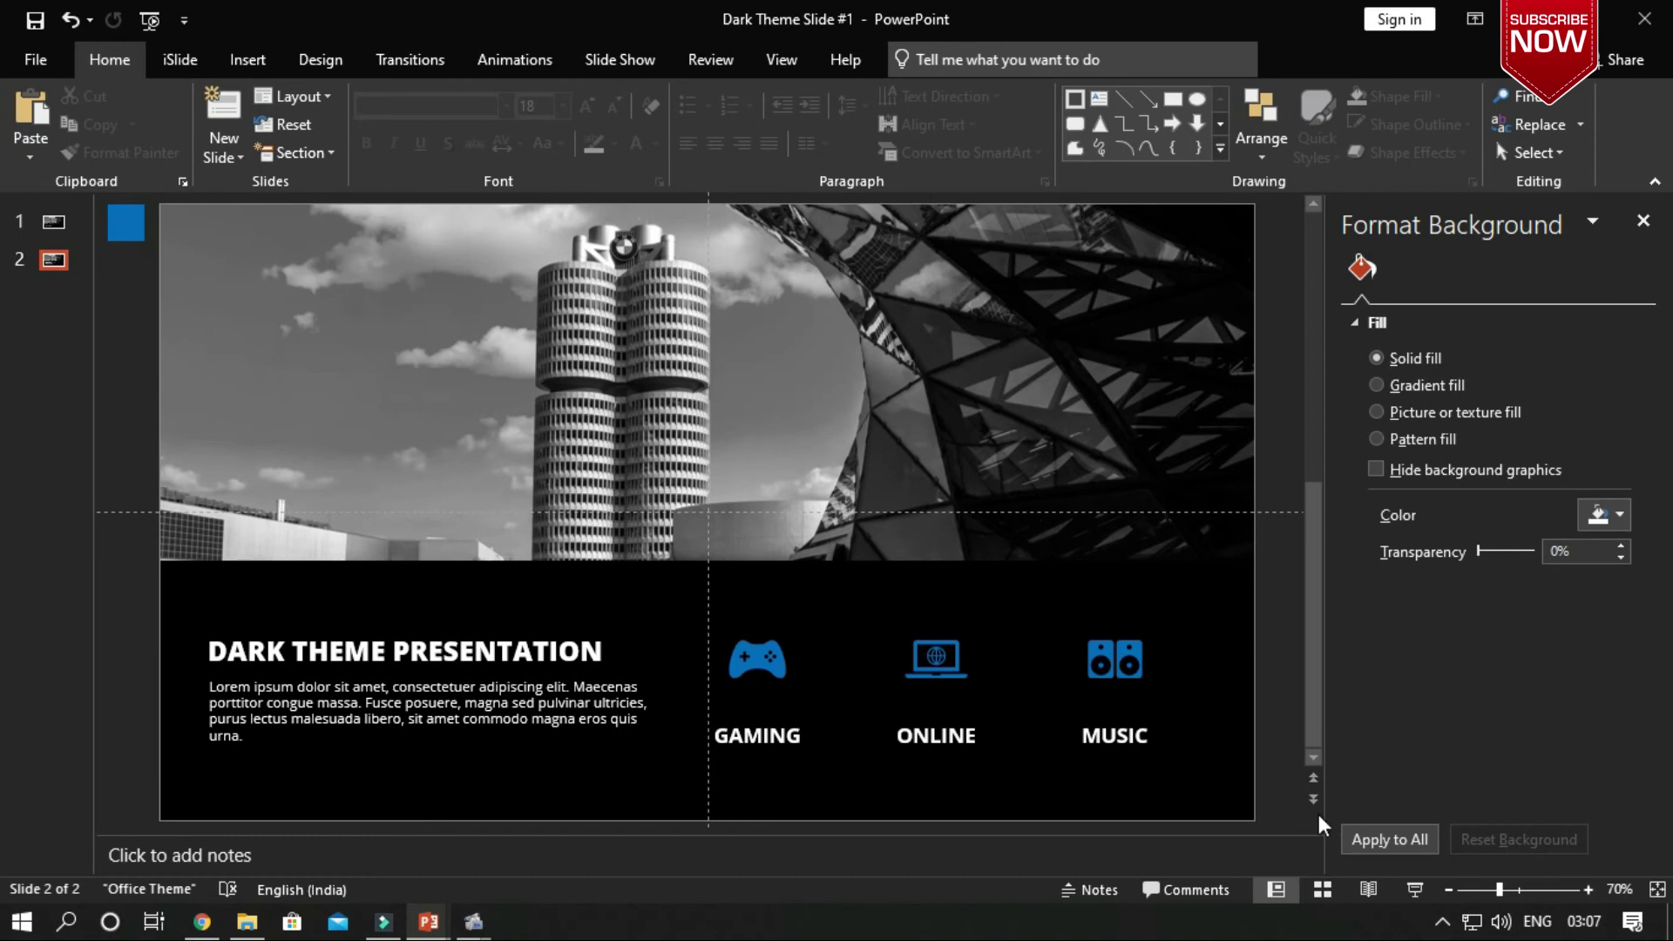
Step: Present the finished dark slide full-screen from the status-bar Slide Show button
{"action": "left_click", "coordinate": [1415, 893]}
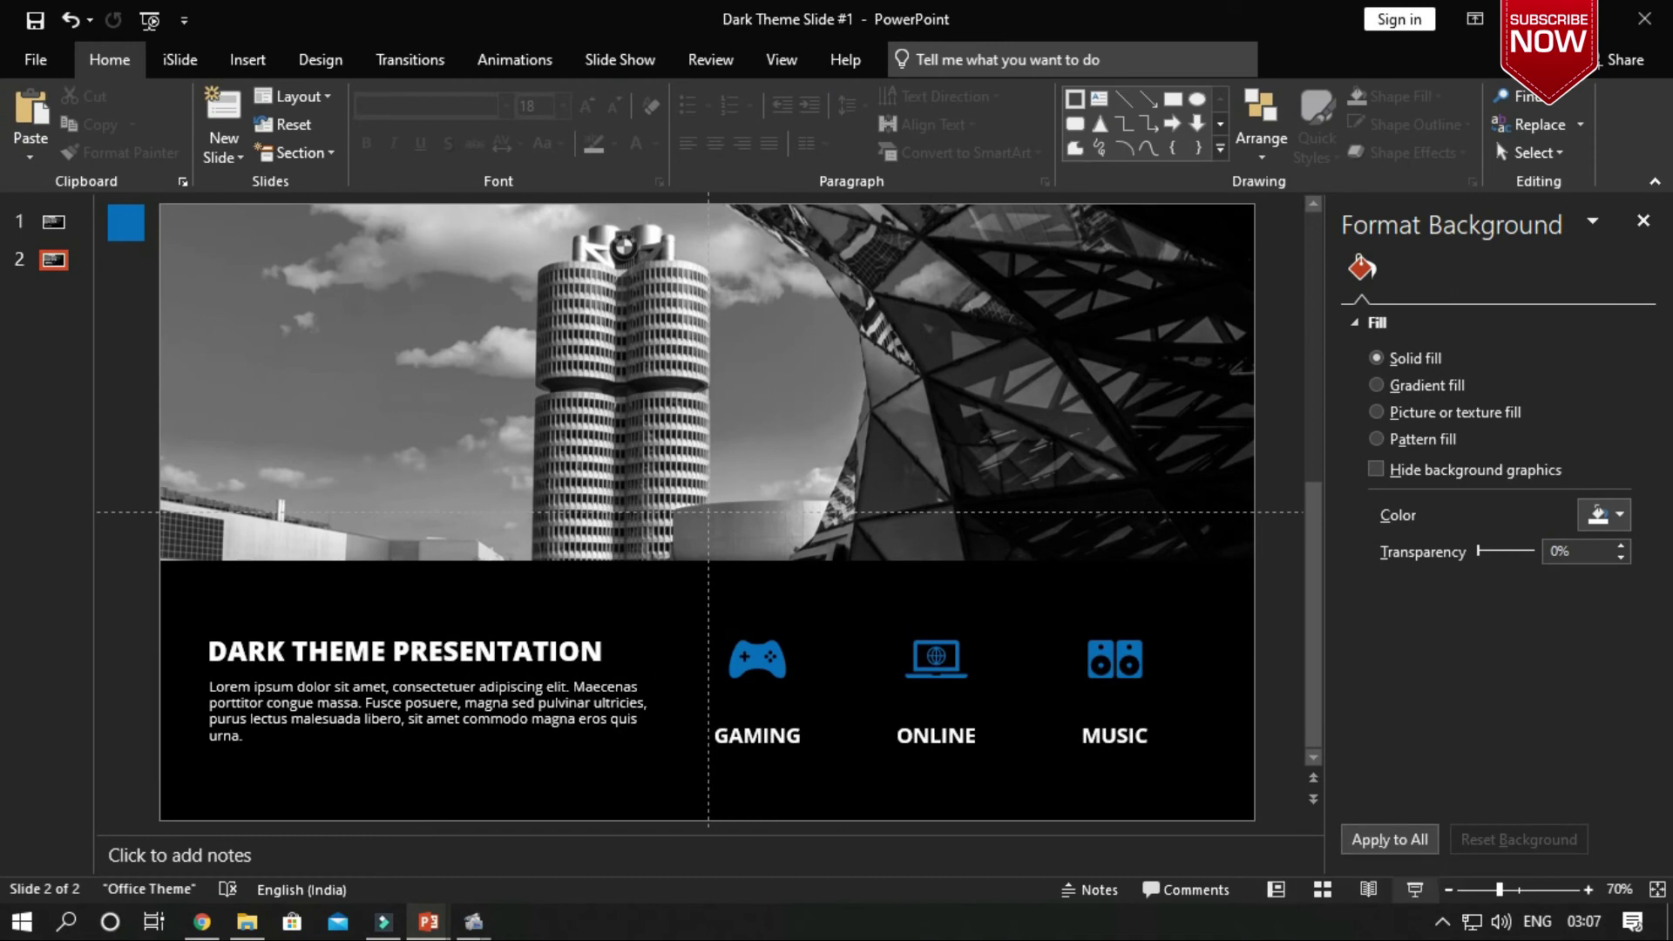